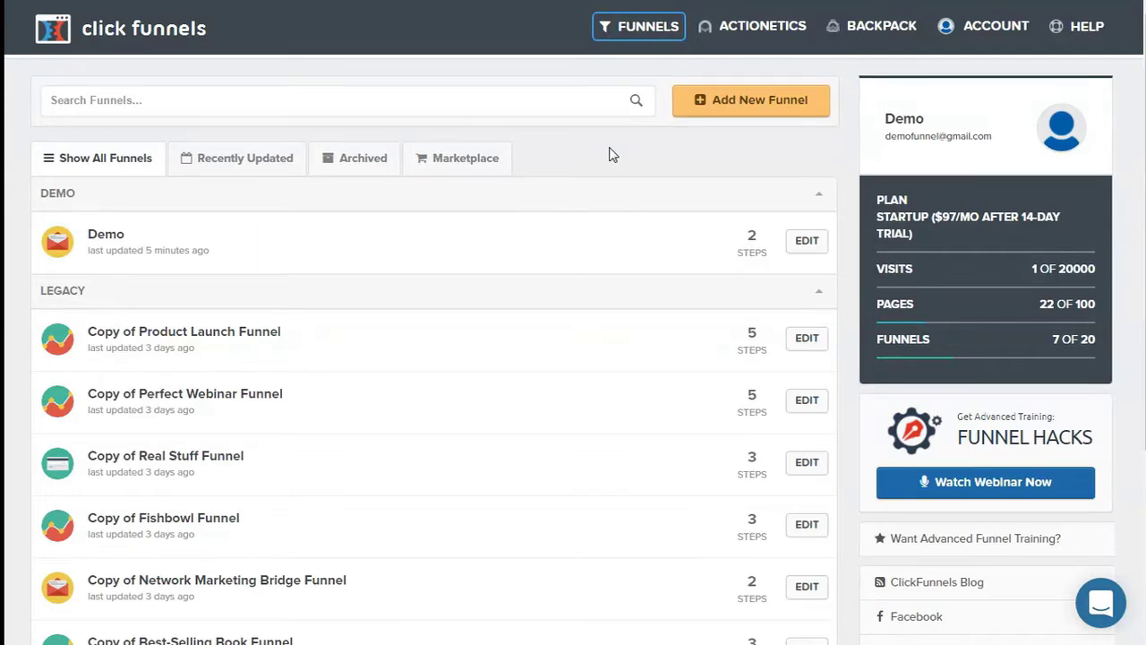
- Open the account details and review the personal page templates, email templates and digital assets
{"action": "mouse_move", "coordinate": [992, 27]}
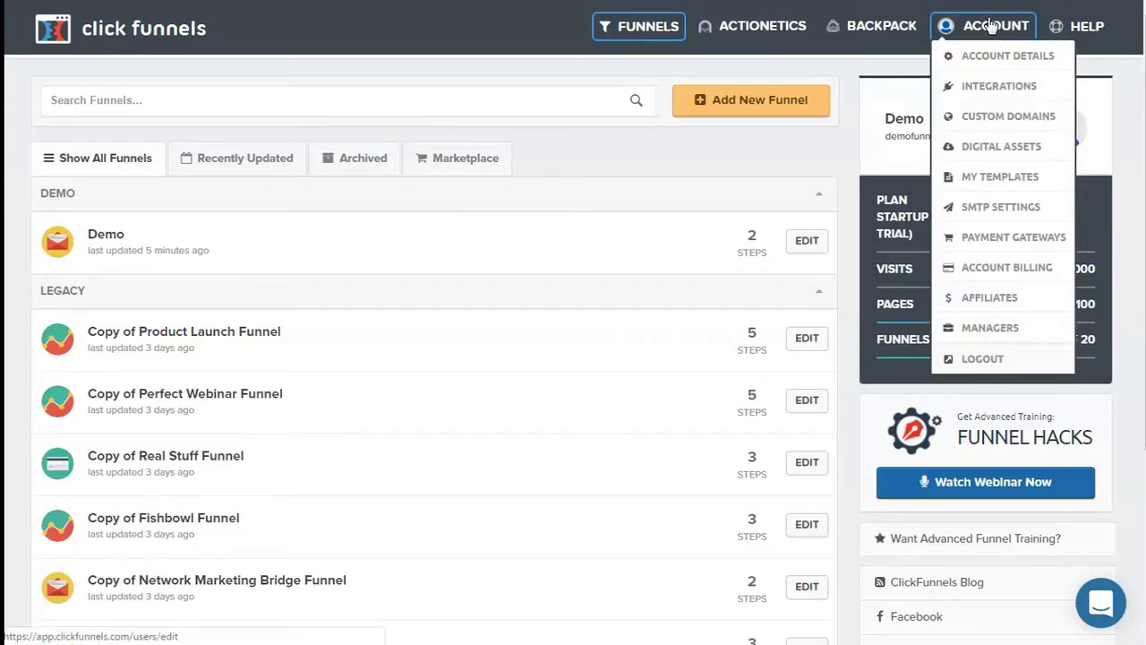
{"action": "left_click", "coordinate": [991, 27]}
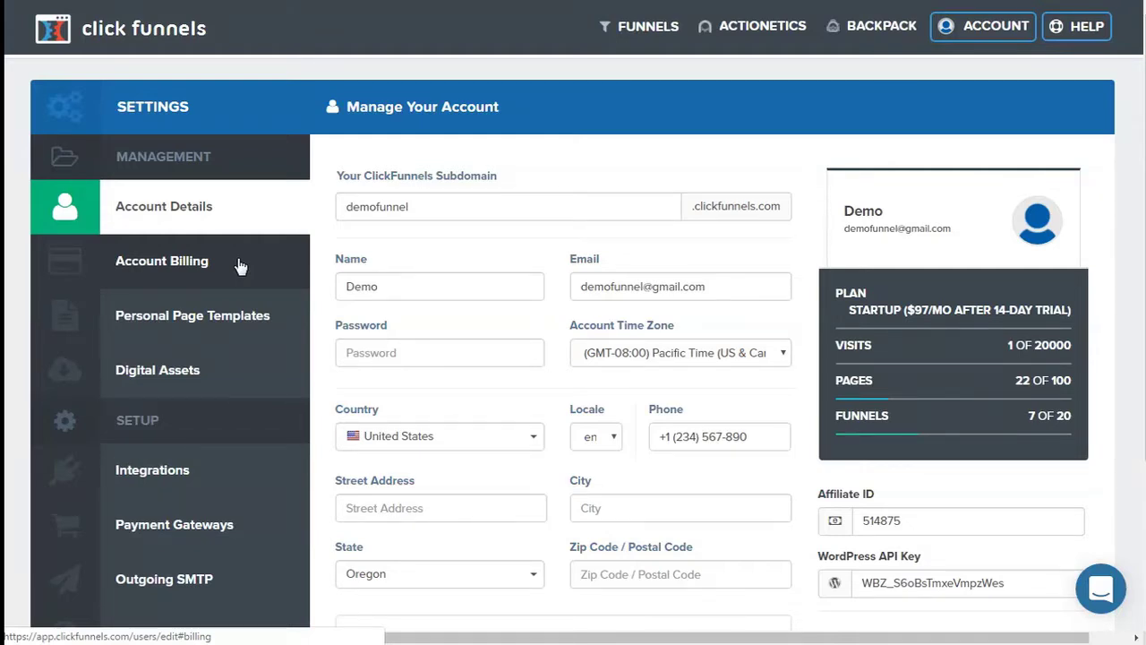
{"action": "left_click", "coordinate": [246, 318]}
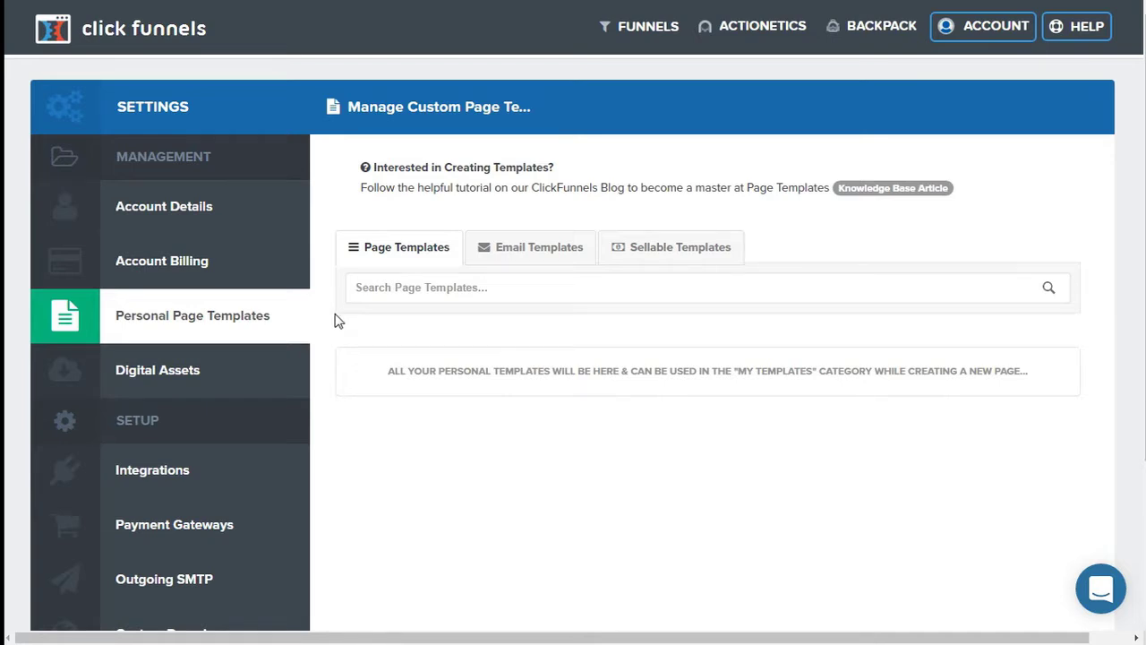
{"action": "left_click", "coordinate": [516, 262]}
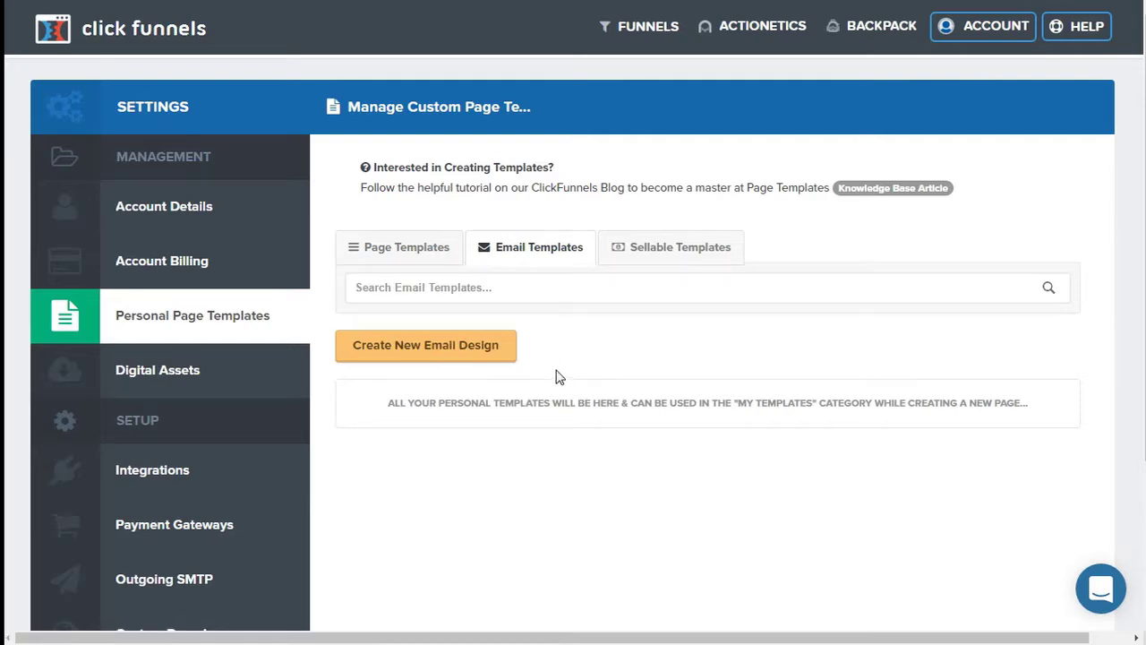
{"action": "left_click", "coordinate": [206, 369]}
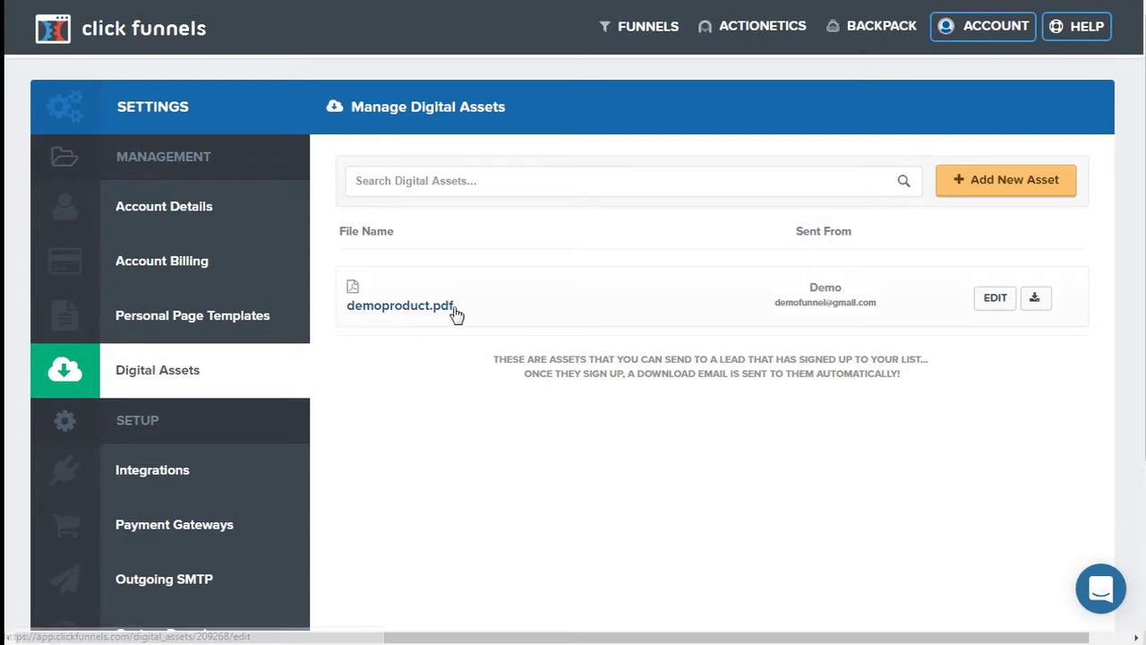
- View the API integrations and browse the list of services available for a new integration
{"action": "left_click", "coordinate": [296, 465]}
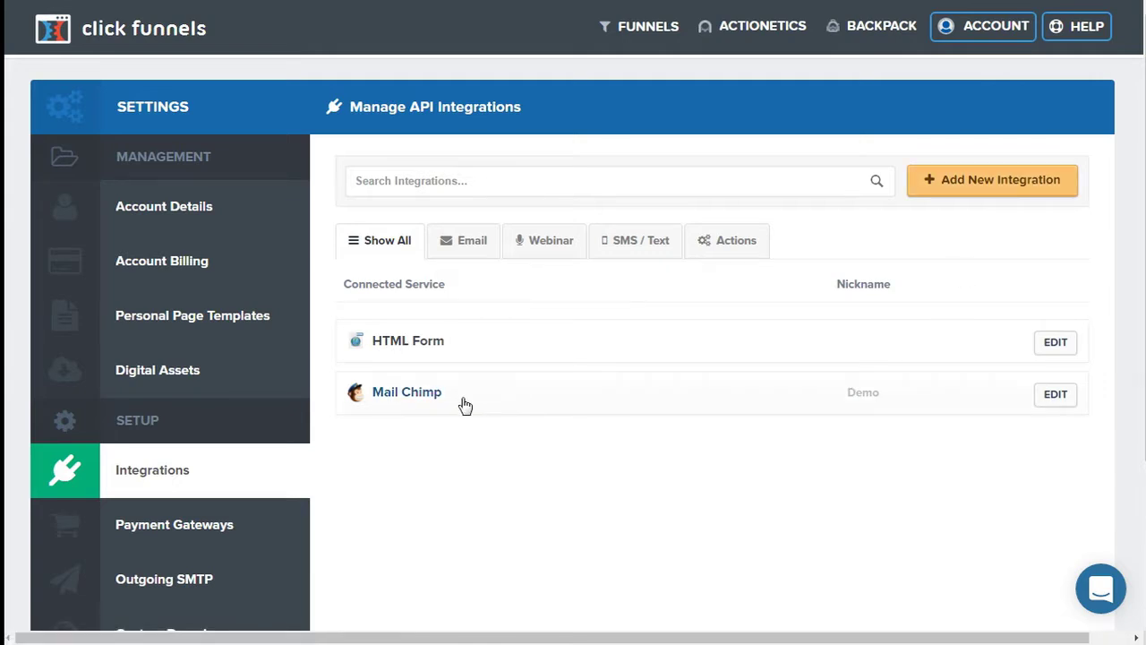
{"action": "left_click", "coordinate": [973, 188]}
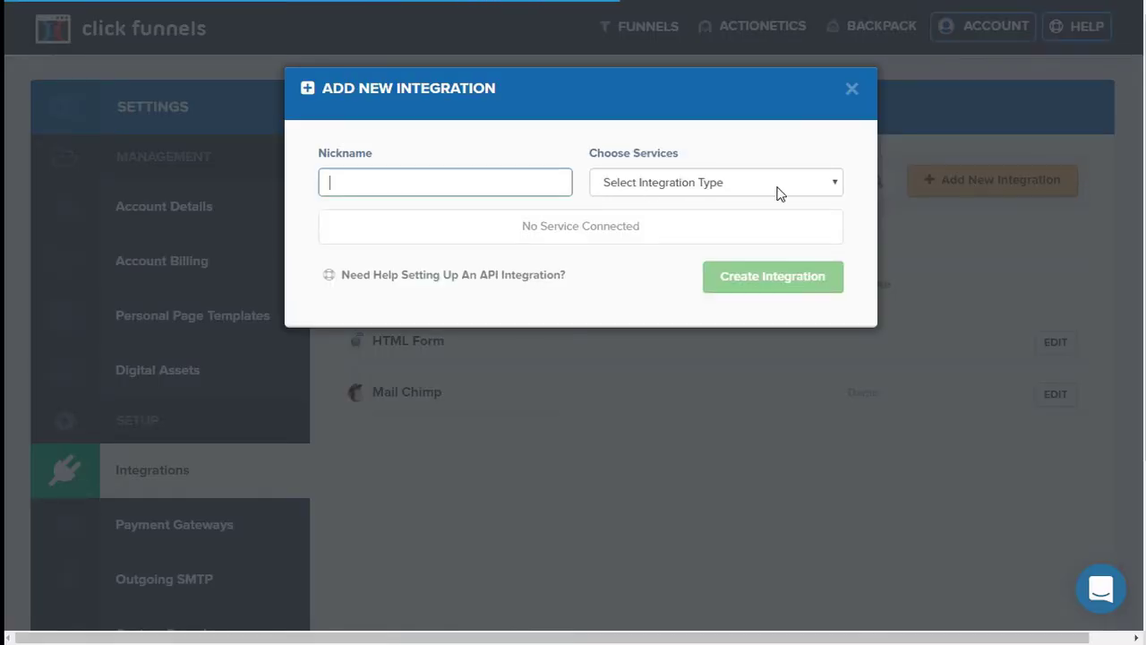
{"action": "left_click", "coordinate": [834, 184]}
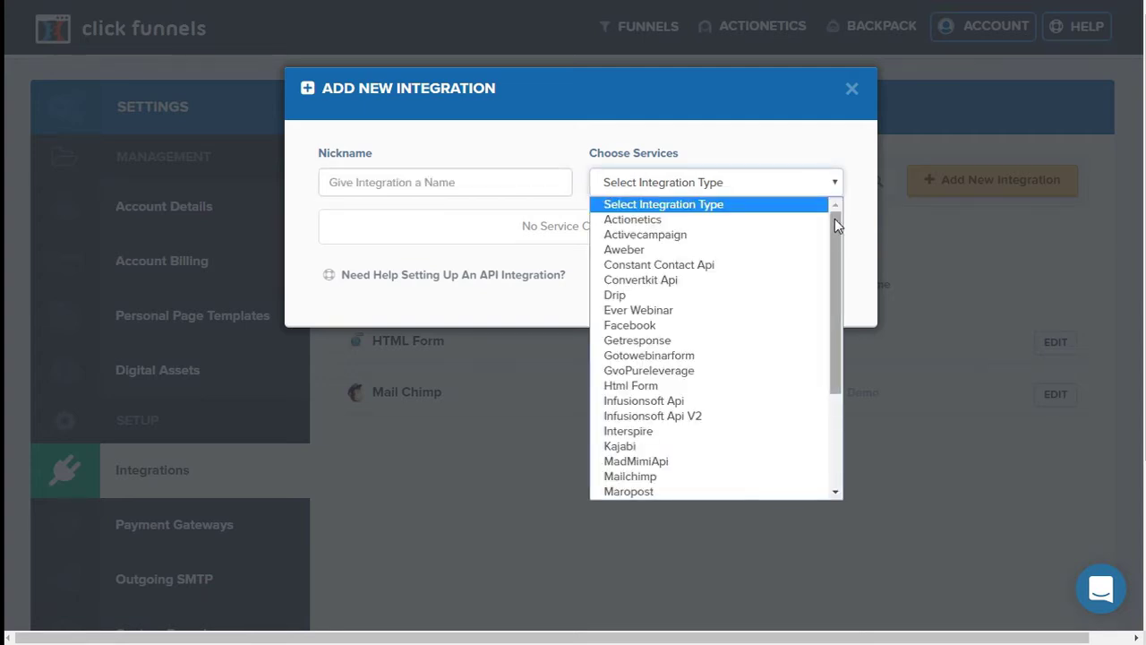
{"action": "left_click_drag", "start_coordinate": [835, 225], "coordinate": [837, 279]}
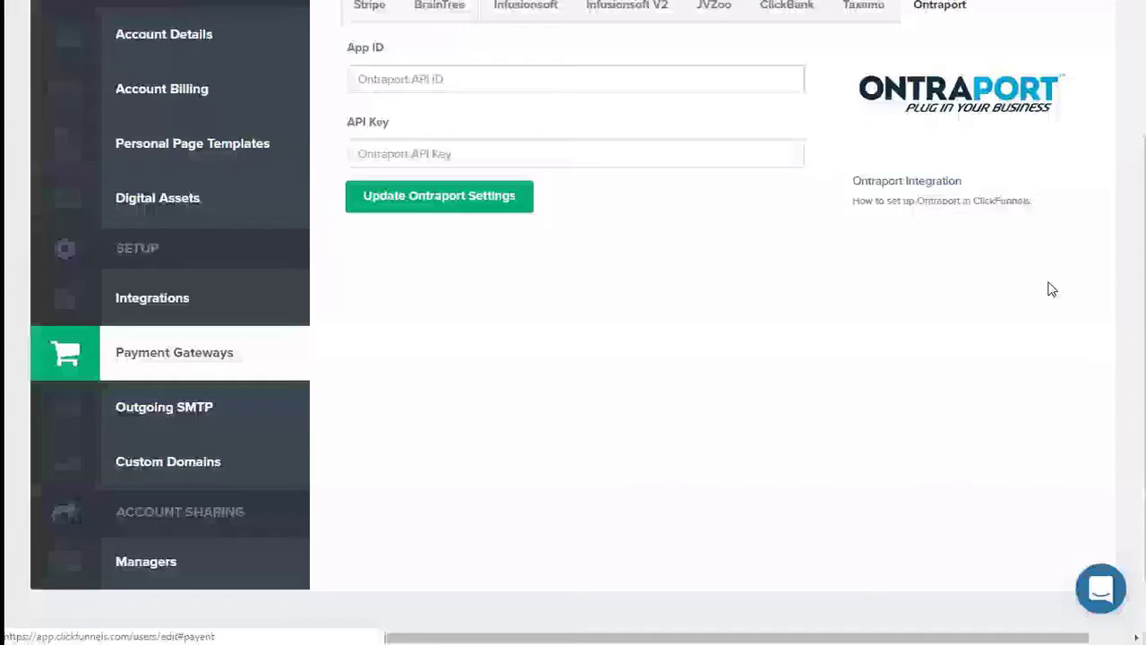
- Review the account's payment gateway, outgoing SMTP and custom domain settings
{"action": "left_click_drag", "start_coordinate": [1144, 261], "coordinate": [1144, 238]}
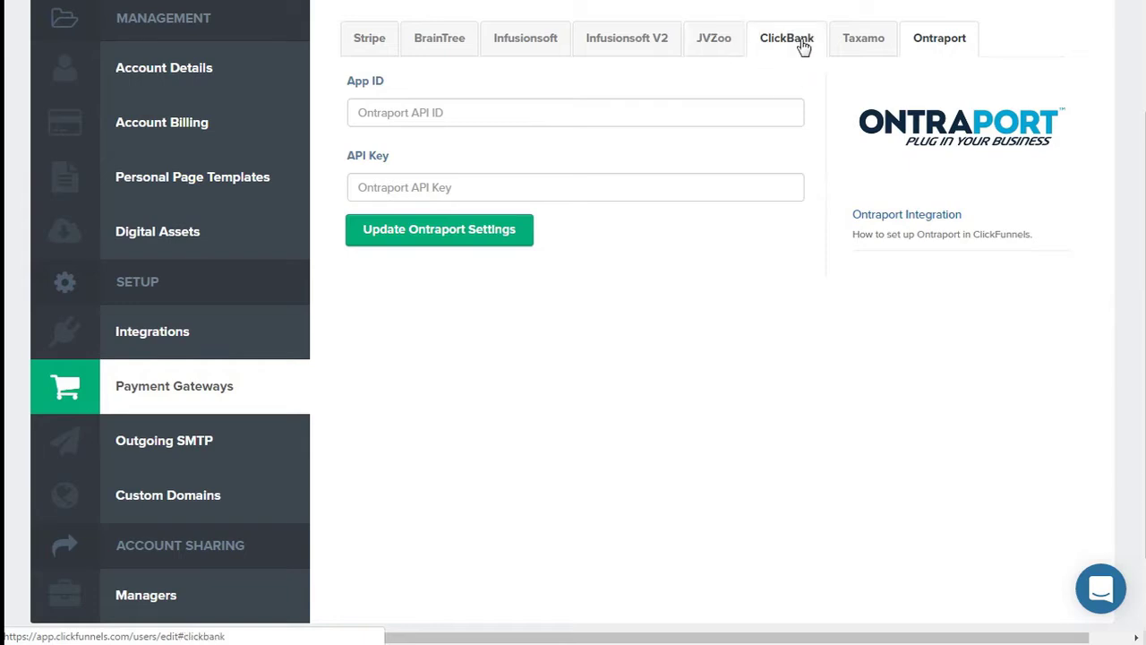
{"action": "left_click", "coordinate": [173, 435]}
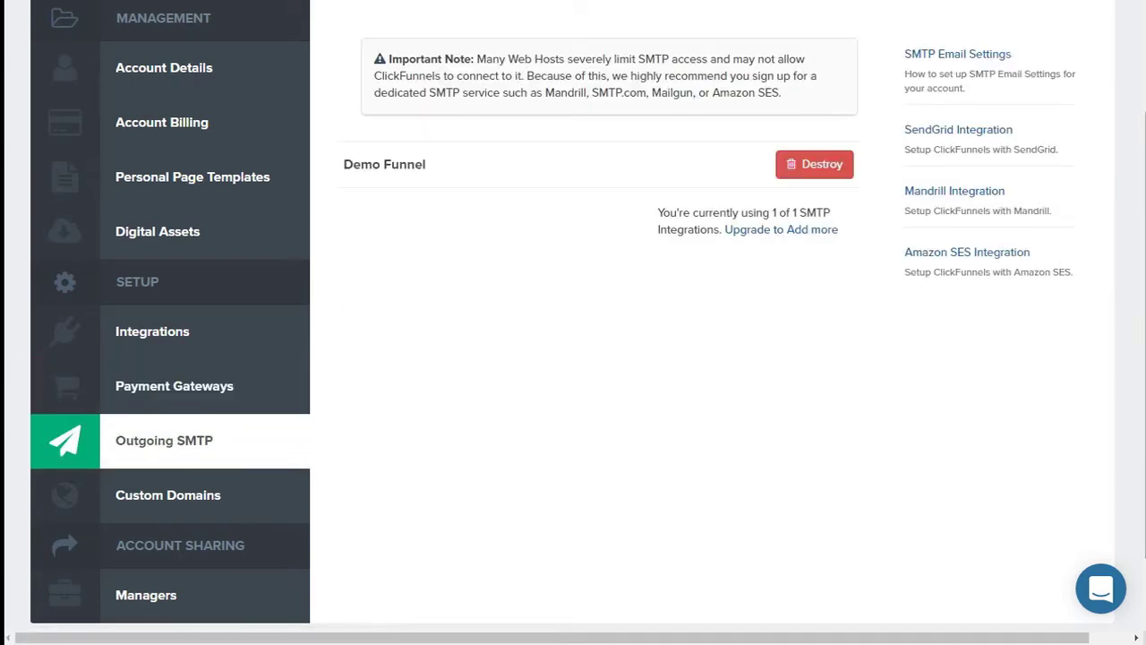
{"action": "scroll", "coordinate": [573, 322], "scroll_direction": "up", "scroll_amount": 1}
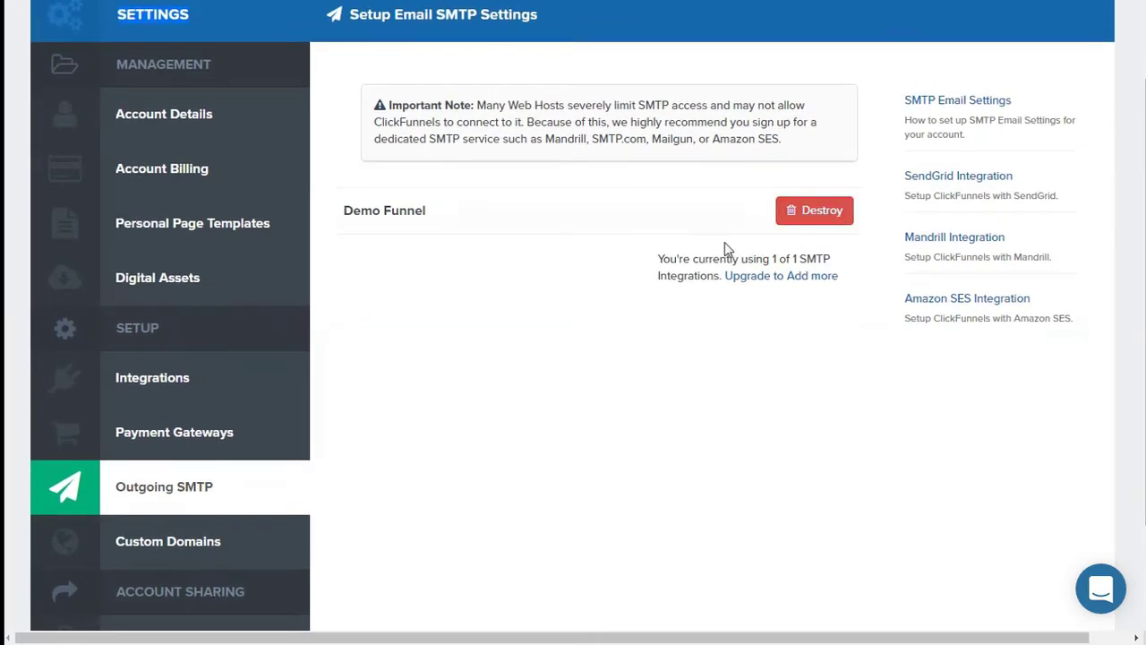
{"action": "scroll", "coordinate": [546, 392], "scroll_direction": "down", "scroll_amount": 2}
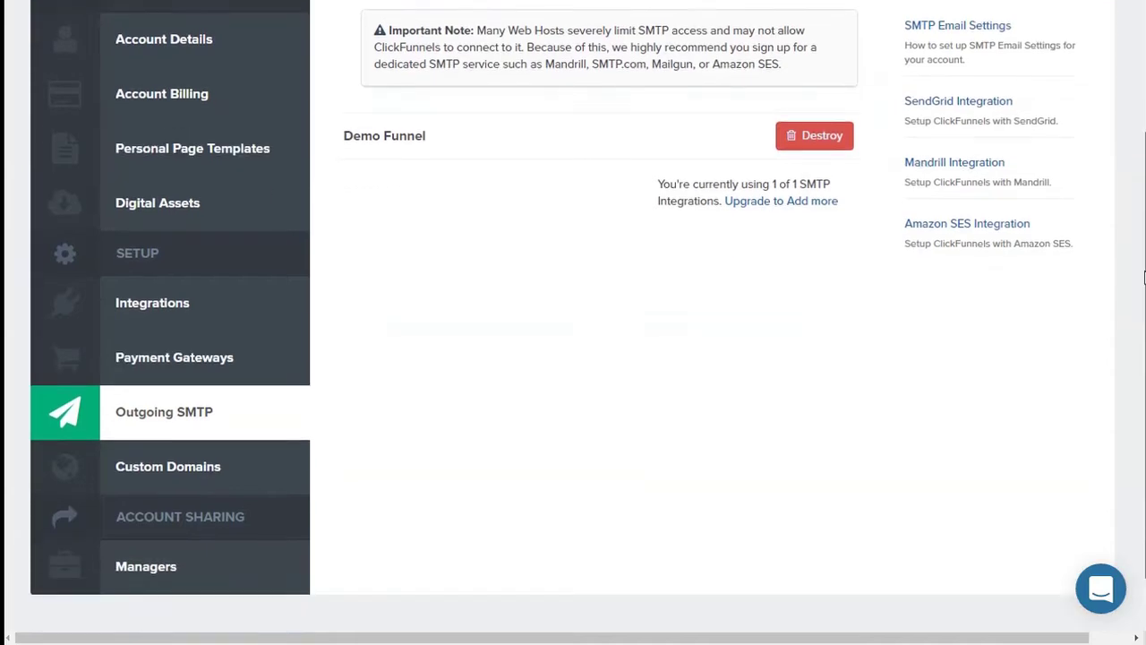
{"action": "left_click", "coordinate": [230, 457]}
{"action": "scroll", "coordinate": [573, 322], "scroll_direction": "up", "scroll_amount": 1}
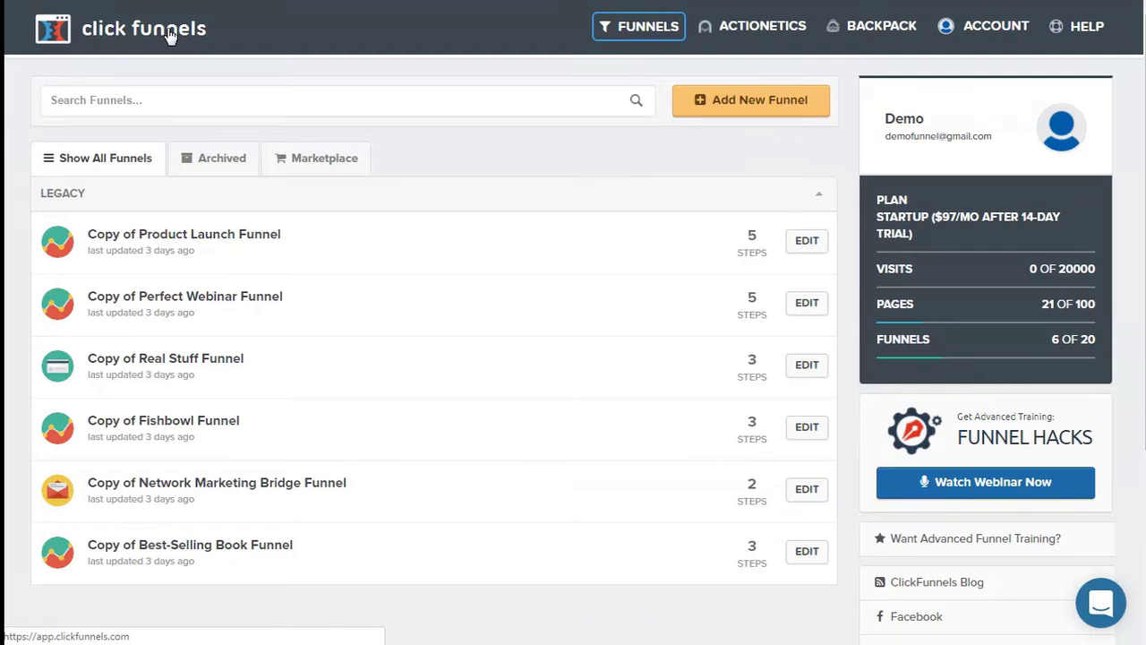
- Try the funnel search with "adsadsadadd" and "demo", and clear the search text
{"action": "mouse_move", "coordinate": [655, 35]}
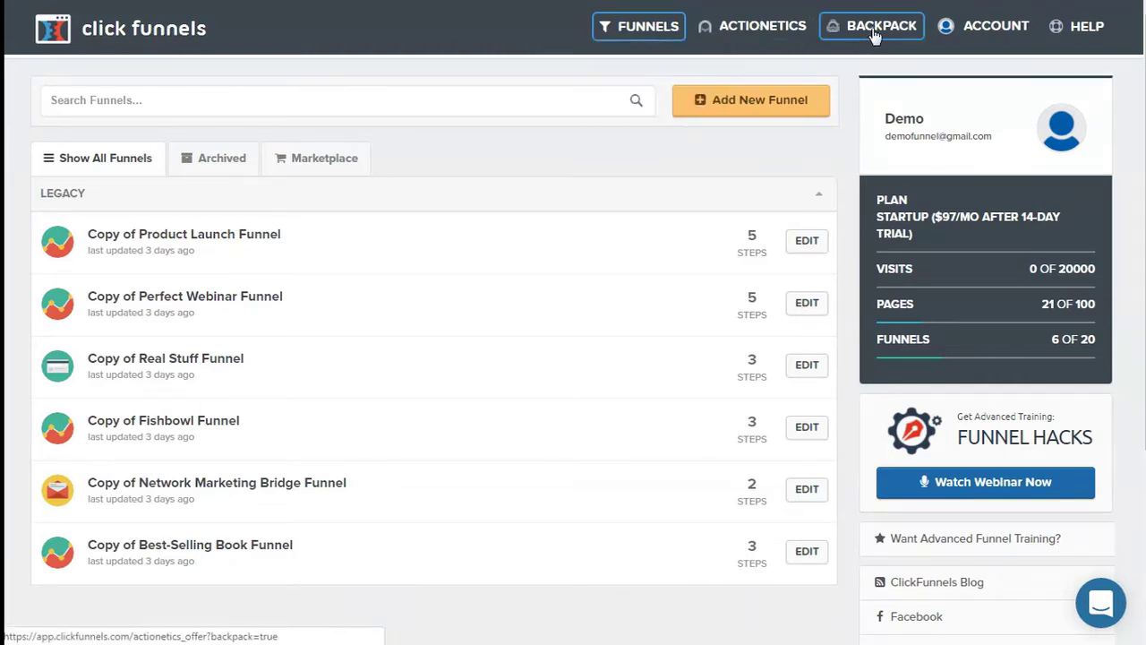
{"action": "mouse_move", "coordinate": [959, 34]}
{"action": "mouse_move", "coordinate": [1071, 30]}
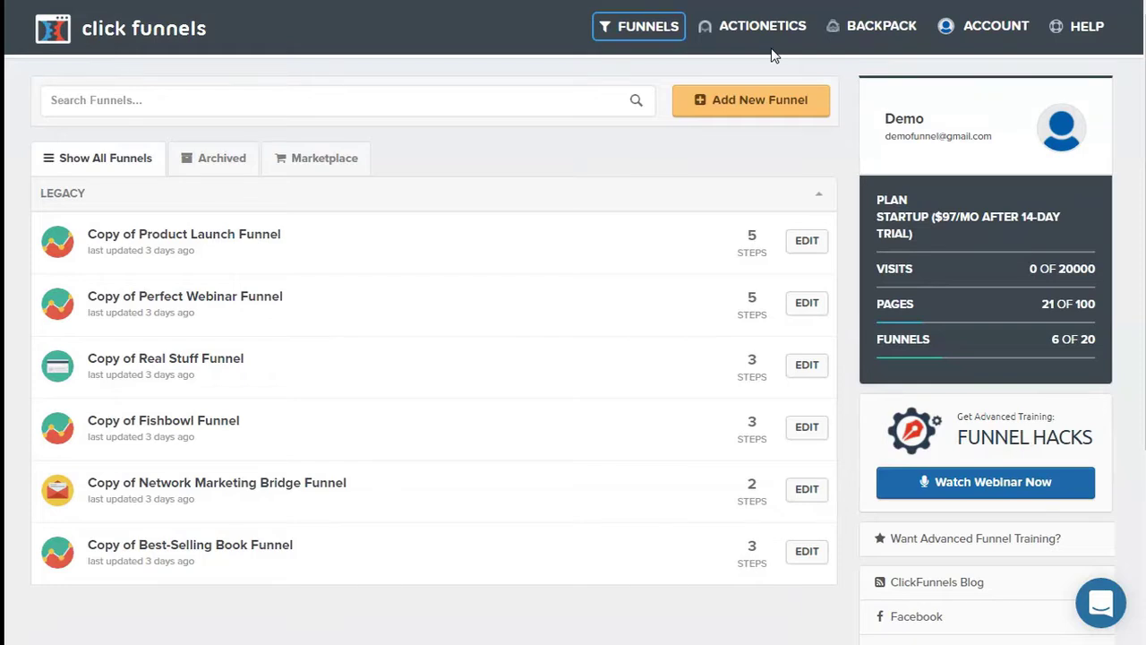
{"action": "left_click", "coordinate": [103, 105]}
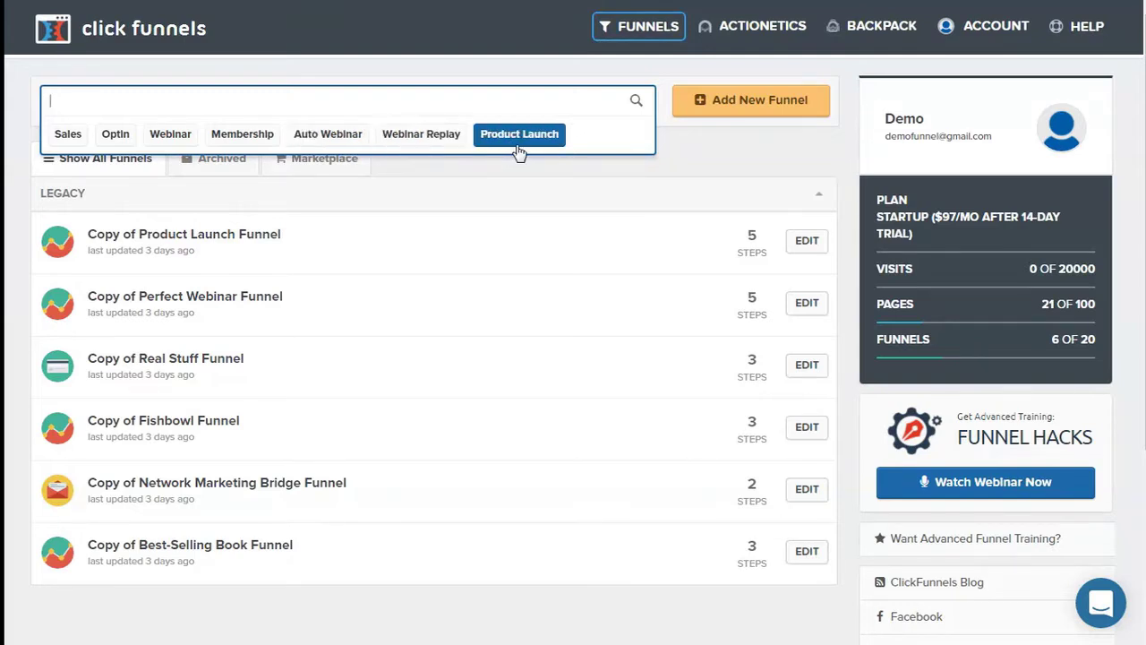
{"action": "left_click", "coordinate": [141, 99]}
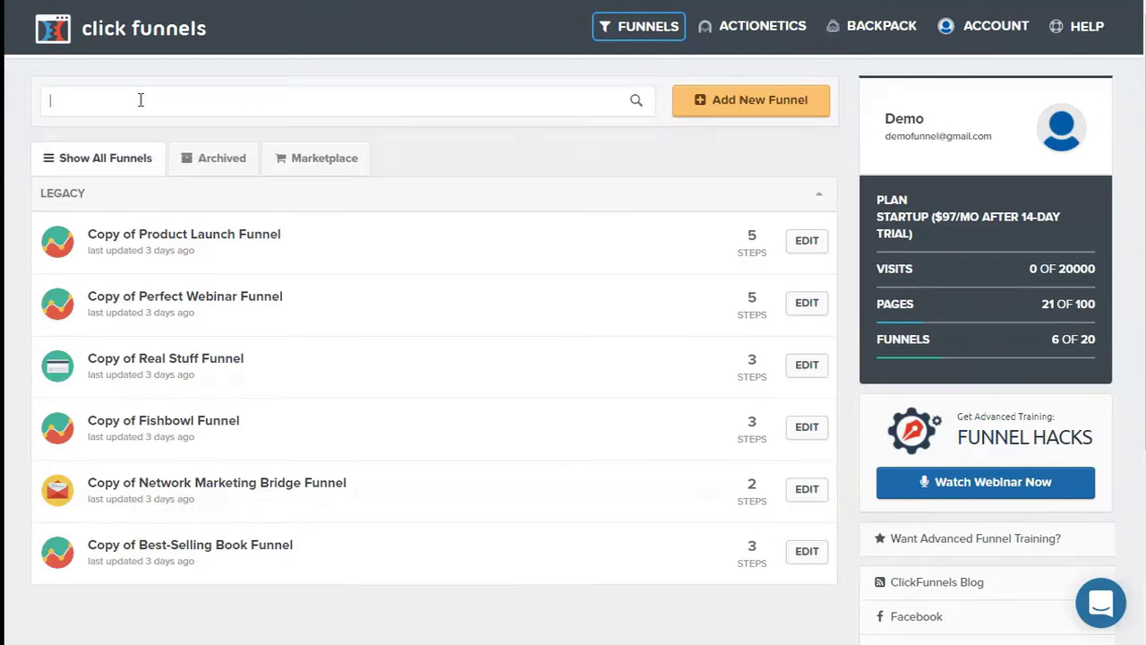
{"action": "type", "text": "adsadsadadd"}
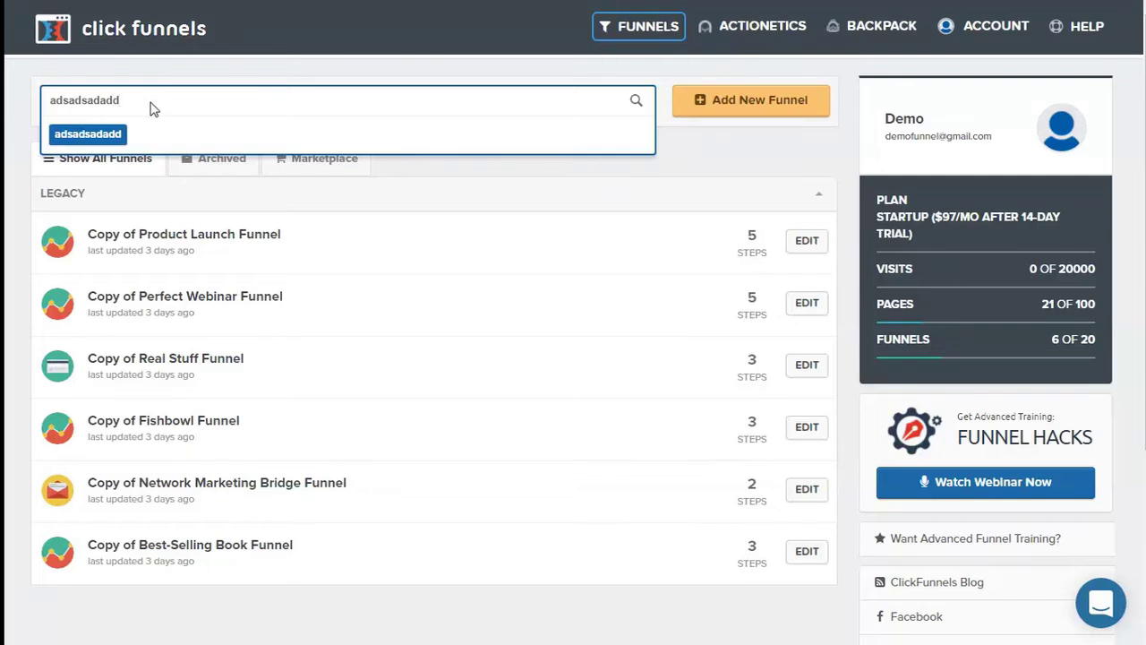
{"action": "key", "text": "ctrl+a"}
{"action": "type", "text": "demo"}
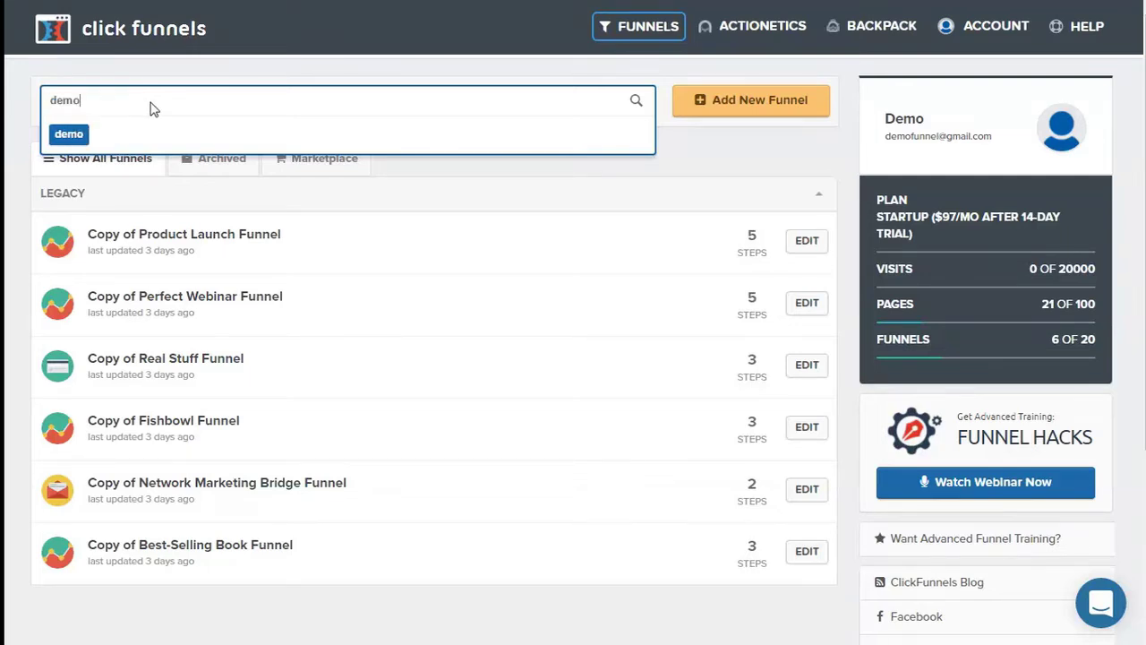
{"action": "key", "text": "ctrl+a"}
{"action": "key", "text": "BackSpace"}
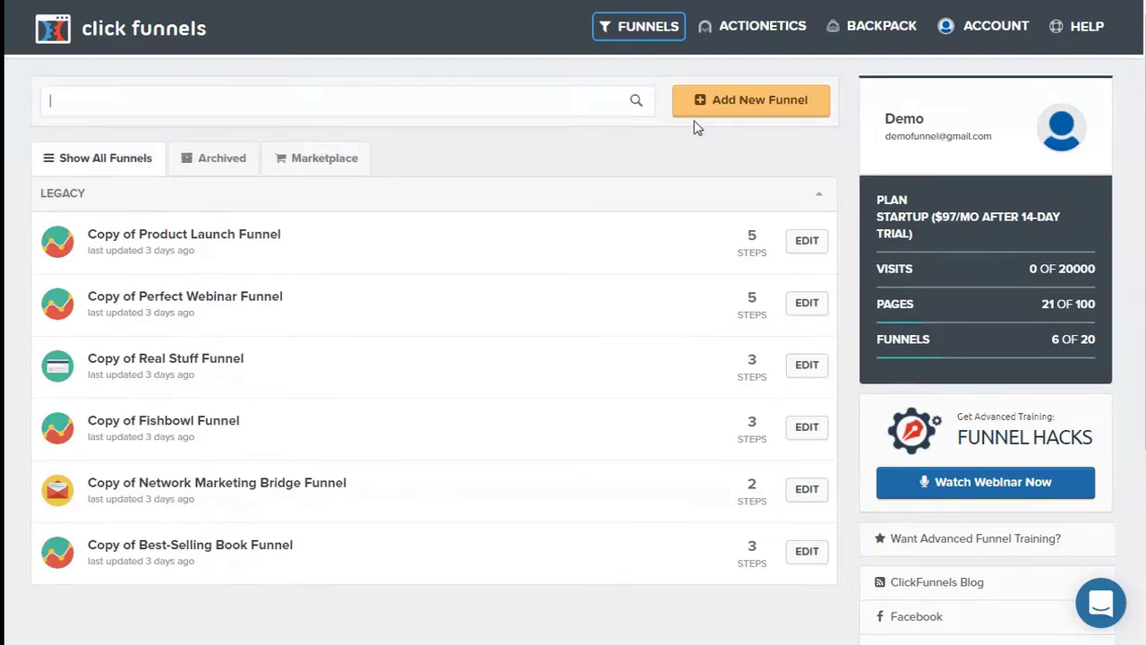
- View the archived funnels and the funnels purchased in the marketplace
{"action": "left_click", "coordinate": [490, 144]}
{"action": "left_click", "coordinate": [221, 157]}
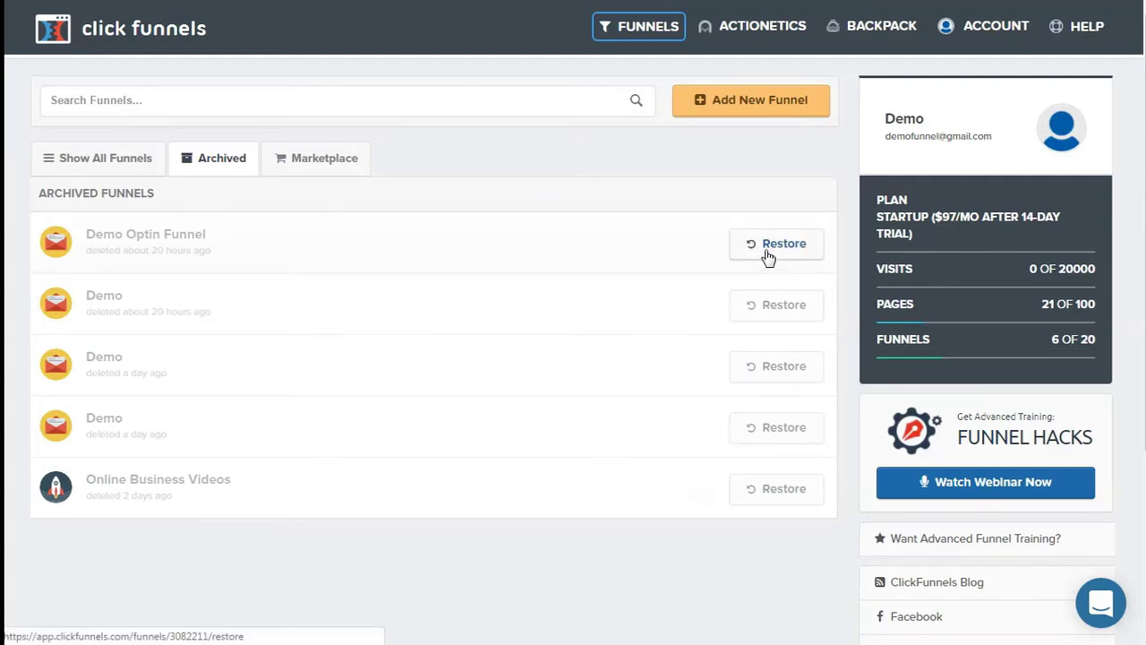
{"action": "left_click", "coordinate": [322, 163]}
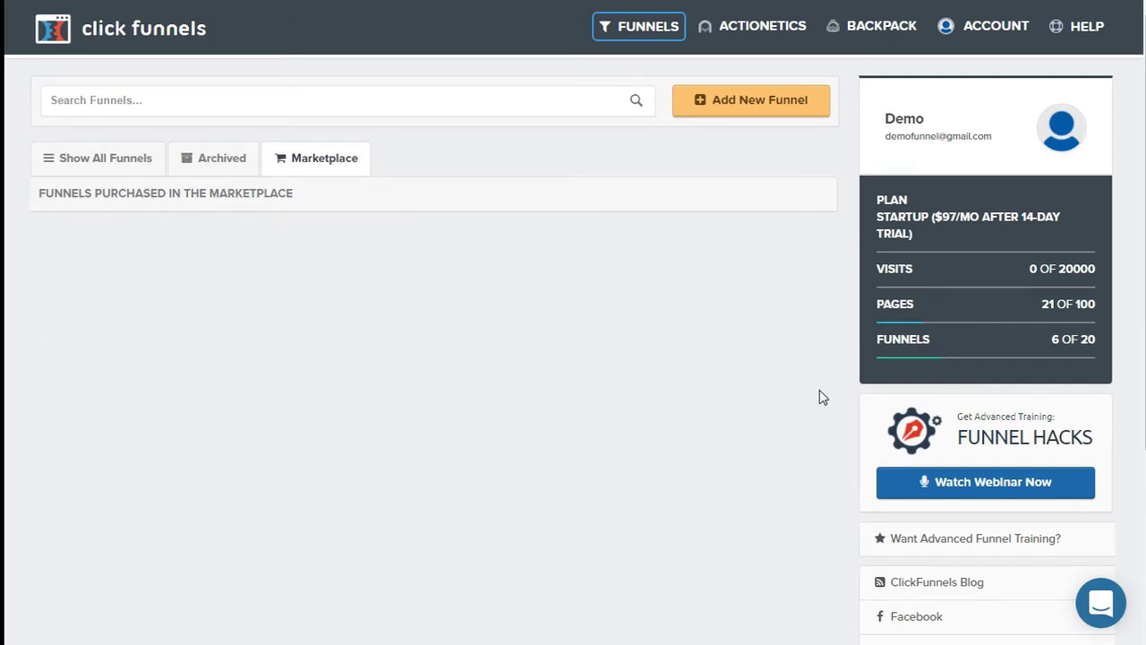
- Look over the dashboard's training, blog and social media links and open the support chat
{"action": "scroll", "coordinate": [95, 228], "scroll_direction": "down", "scroll_amount": 3}
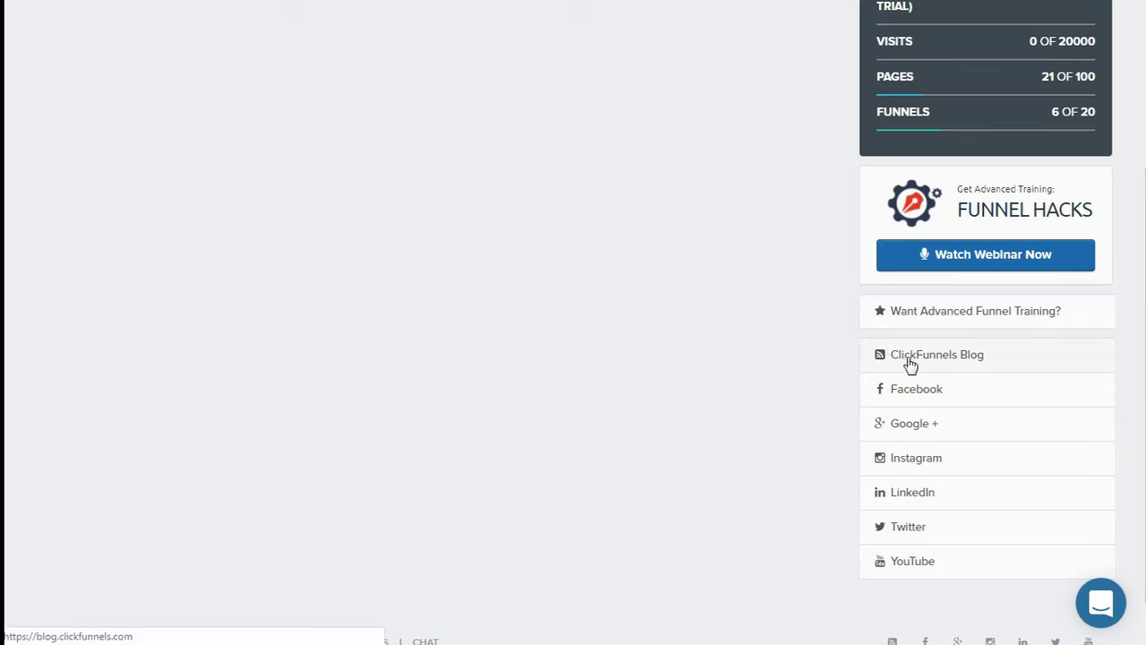
{"action": "scroll", "coordinate": [911, 365], "scroll_direction": "down", "scroll_amount": 1}
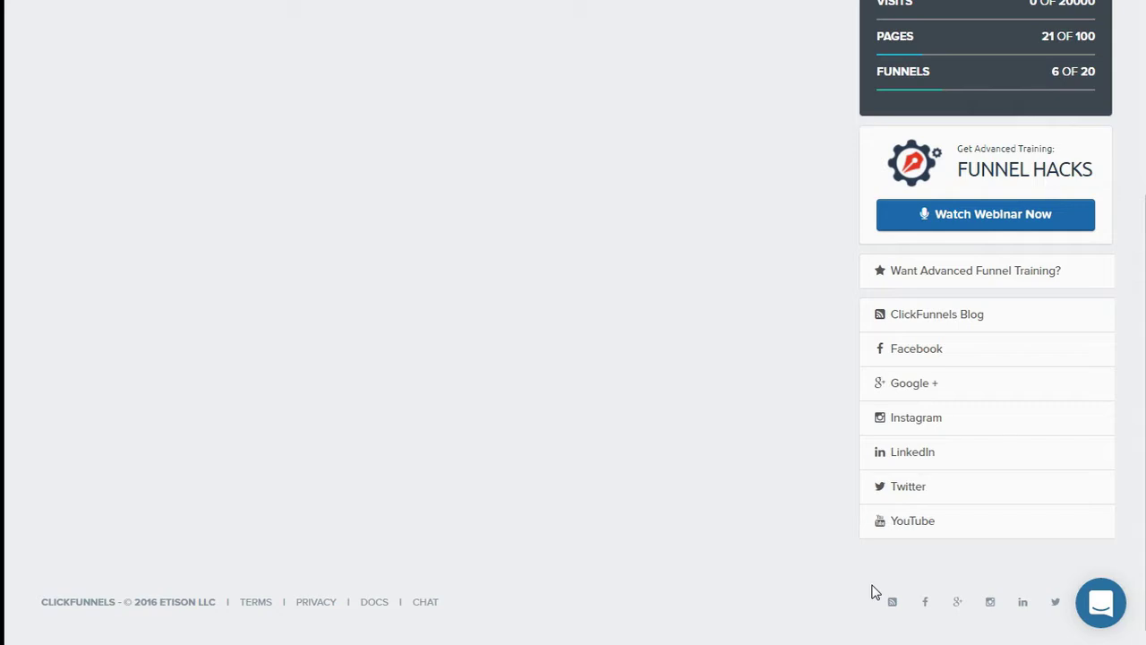
{"action": "left_click", "coordinate": [1102, 606]}
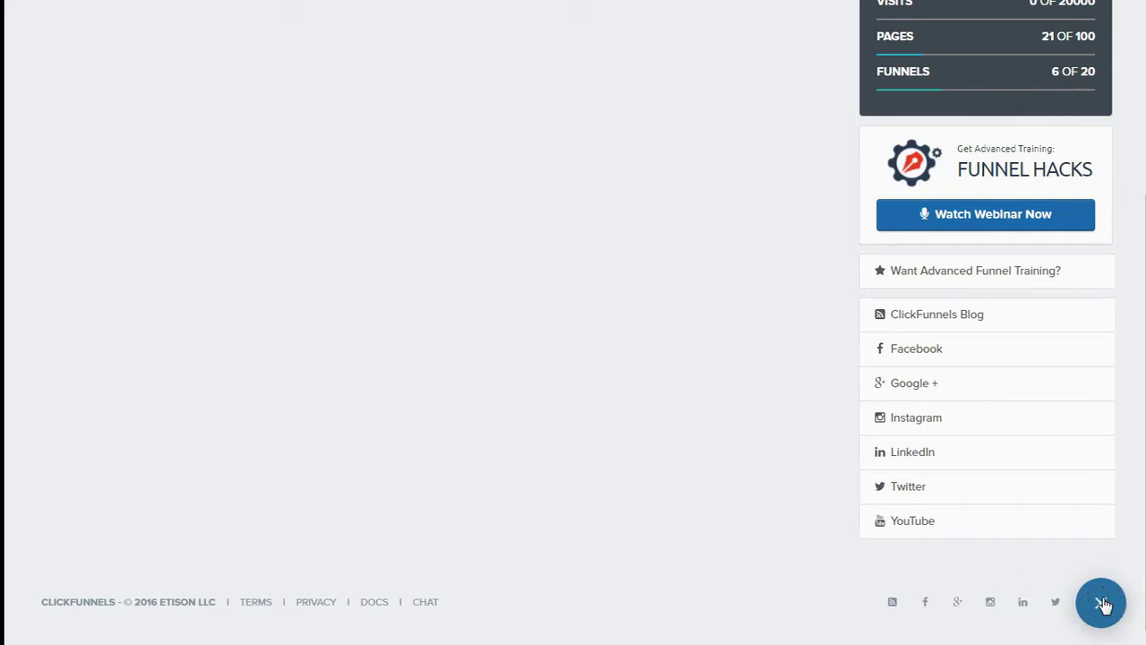
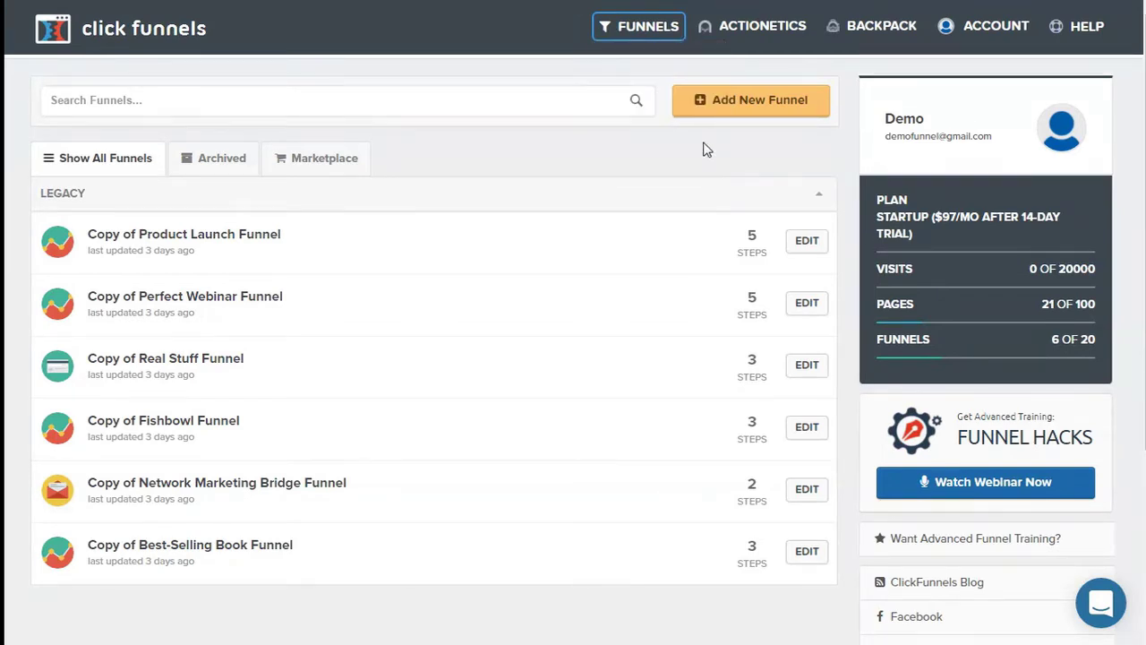
- Look through the new funnel goals: custom funnel, Collect Emails, Sell Your Product and Host Webinar
{"action": "left_click", "coordinate": [754, 104]}
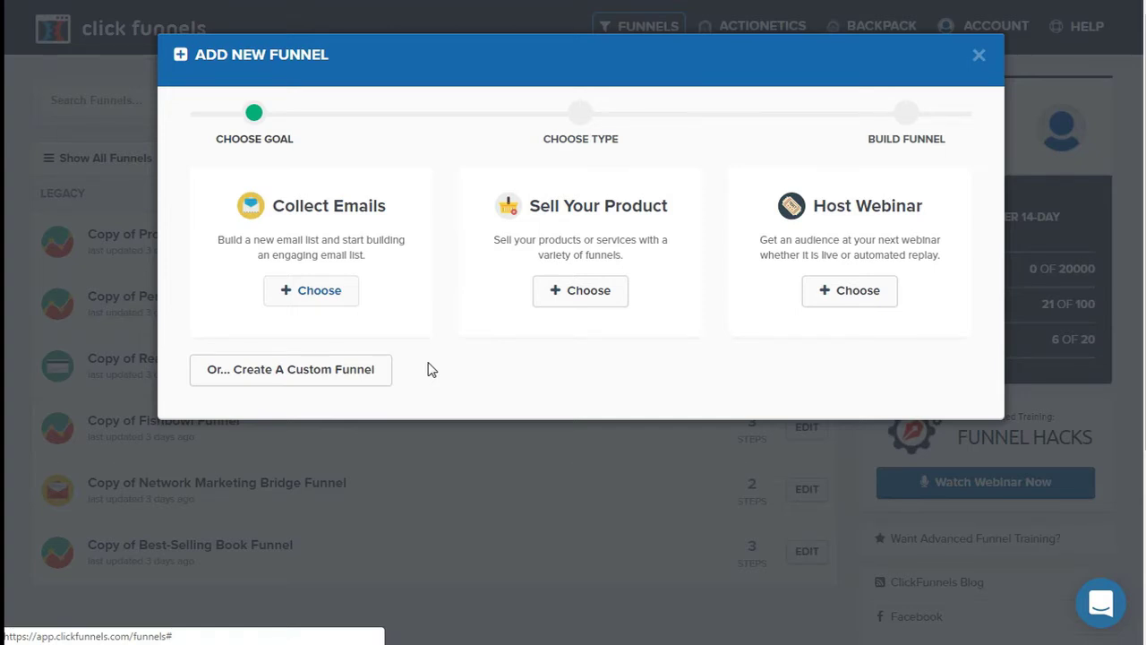
{"action": "left_click", "coordinate": [290, 376]}
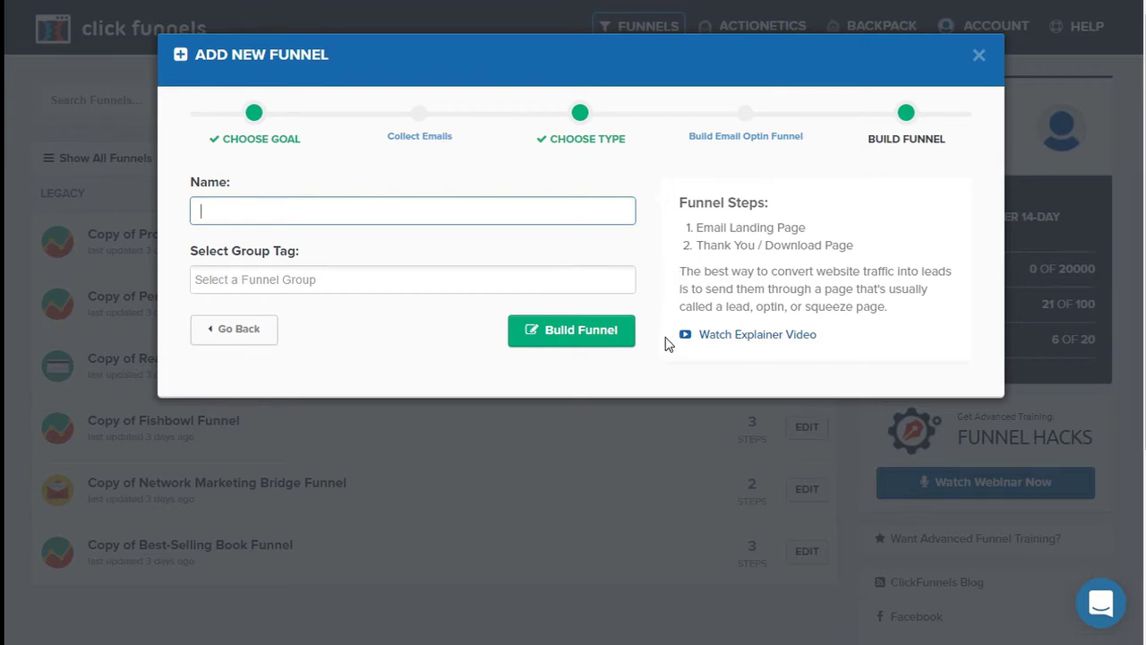
{"action": "left_click", "coordinate": [247, 336]}
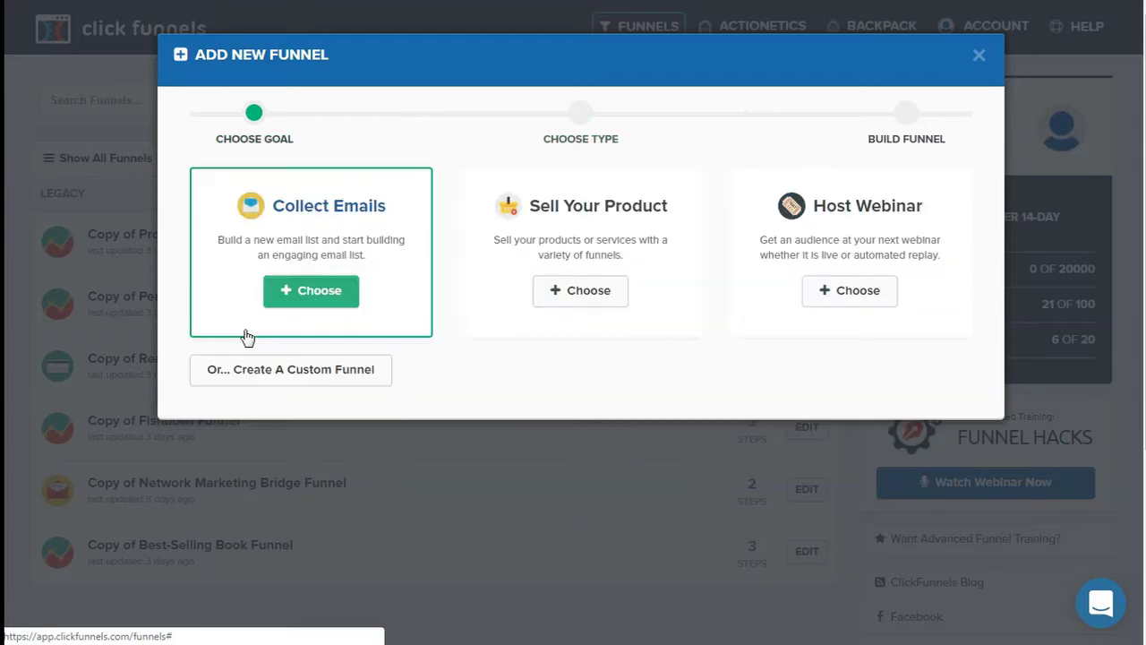
{"action": "left_click", "coordinate": [571, 233]}
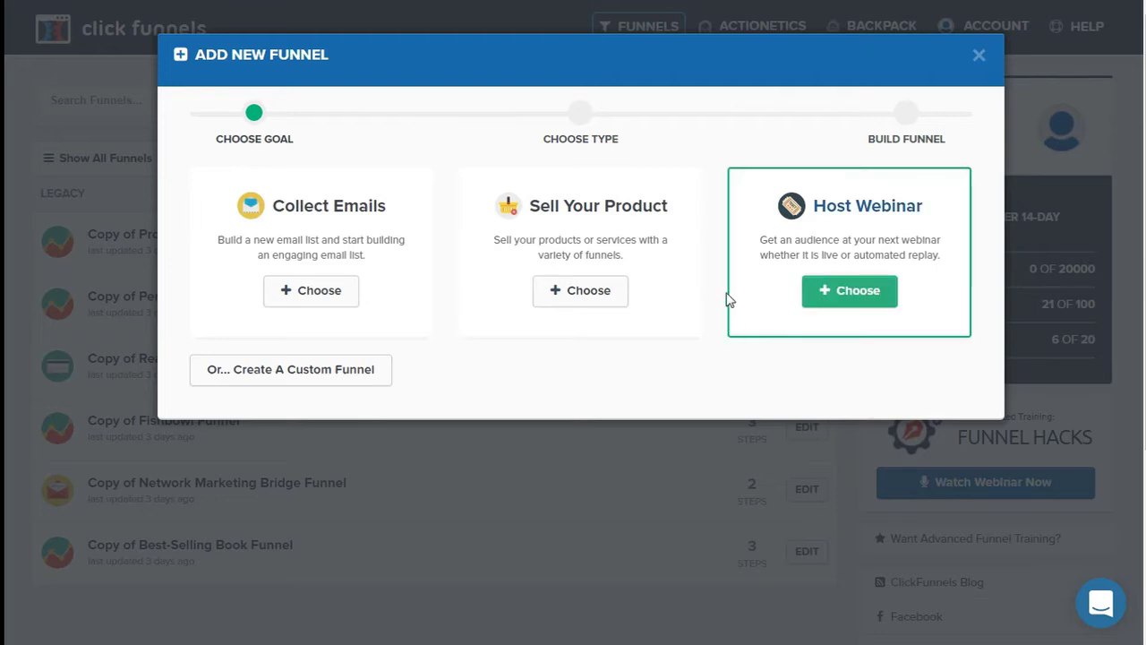
{"action": "left_click", "coordinate": [828, 217]}
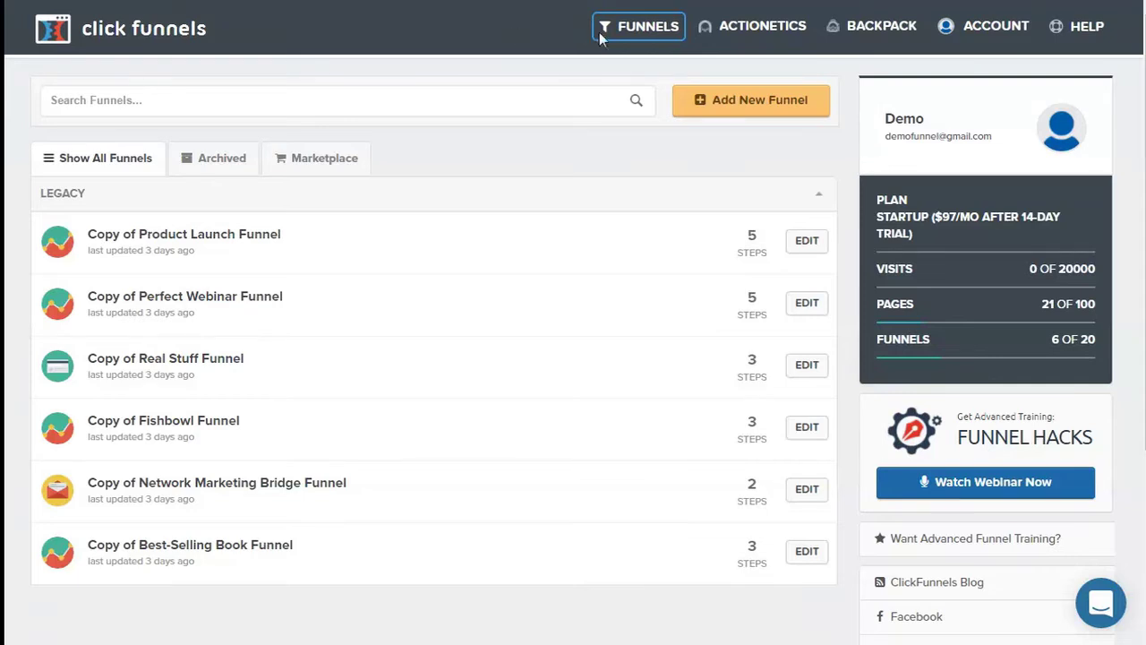
- Start a new funnel with the Collect Emails goal and proceed to its name and group tag form
{"action": "mouse_move", "coordinate": [625, 34]}
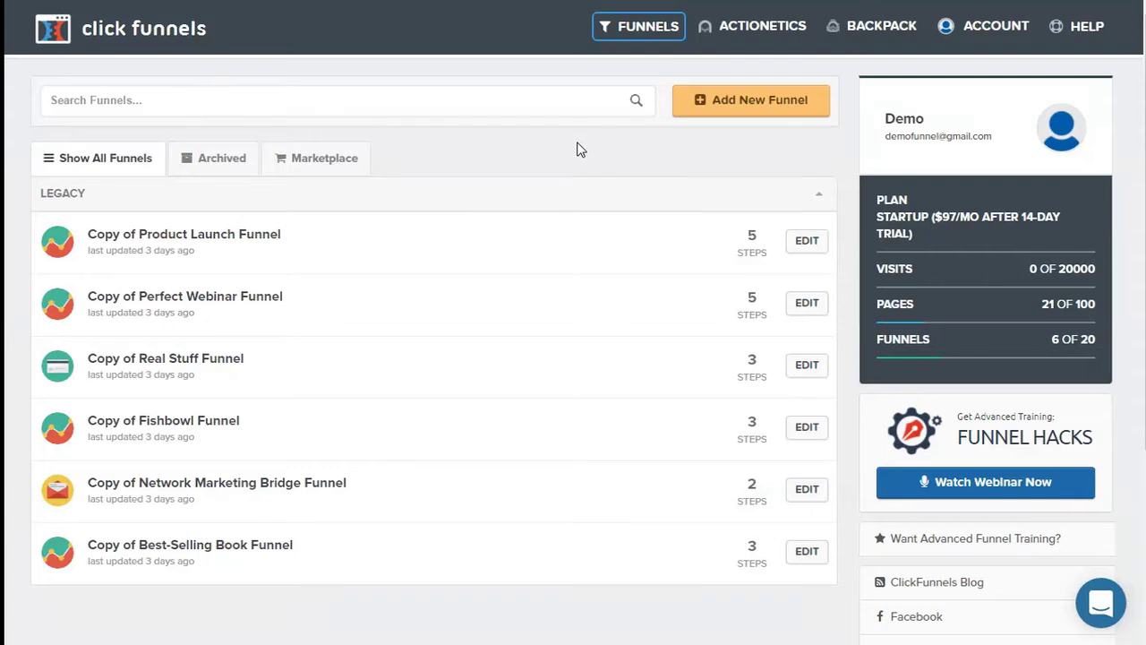
{"action": "left_click", "coordinate": [721, 103]}
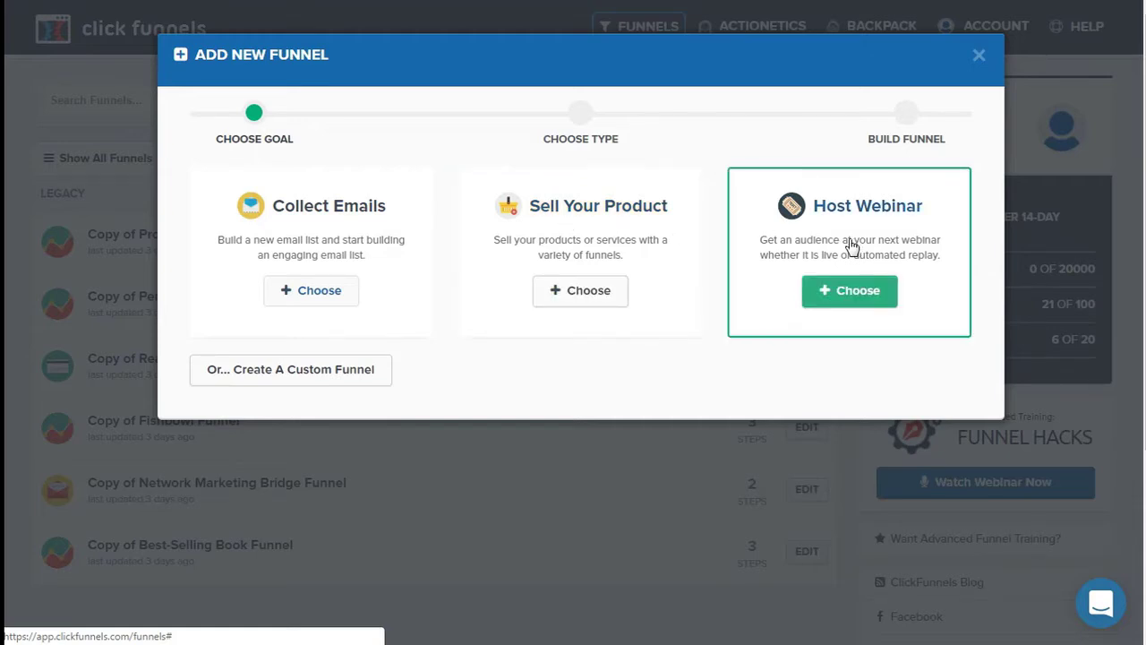
{"action": "left_click", "coordinate": [309, 226]}
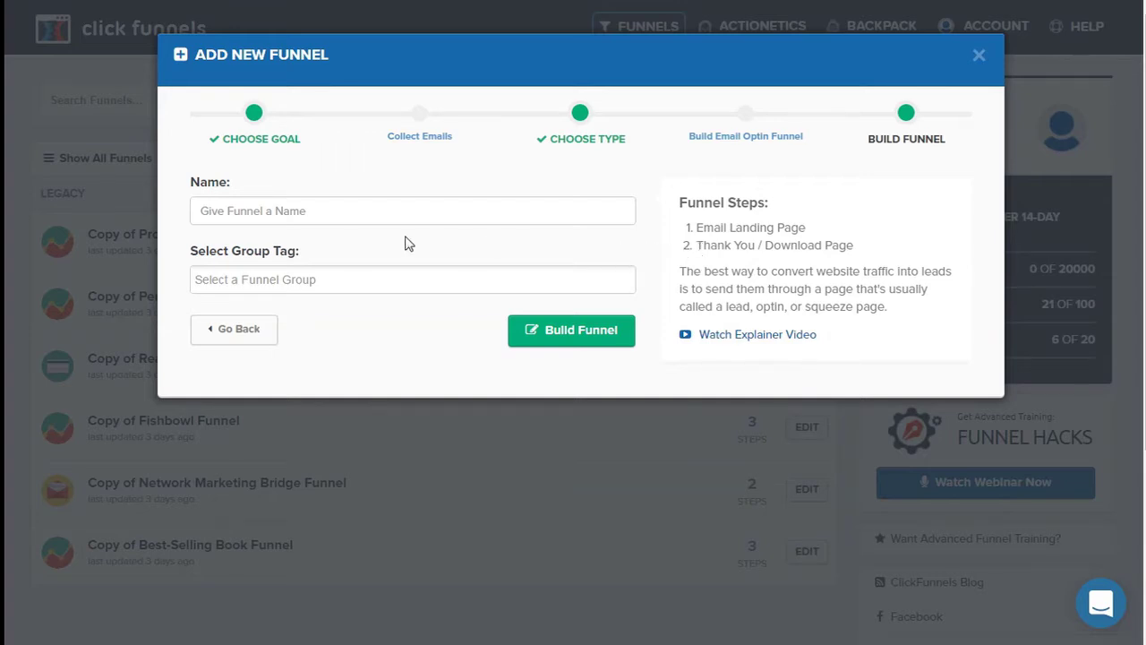
- Name the new funnel Demo, assign it the group tag demo and build it
{"action": "left_click", "coordinate": [299, 216]}
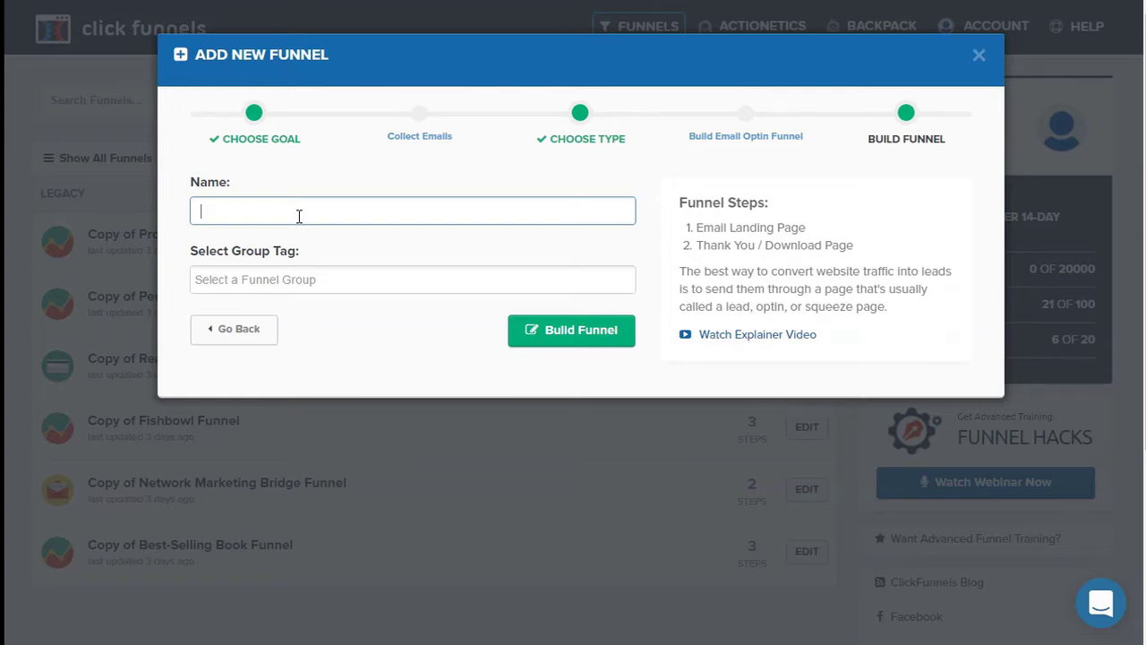
{"action": "type", "text": "Demo"}
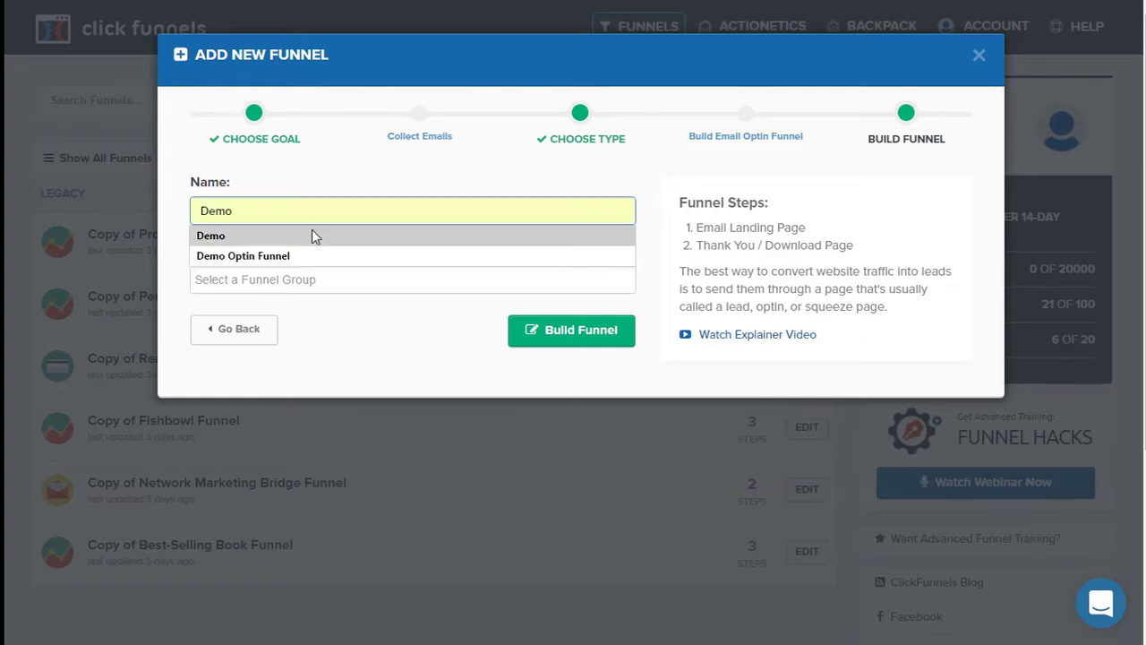
{"action": "left_click", "coordinate": [312, 237]}
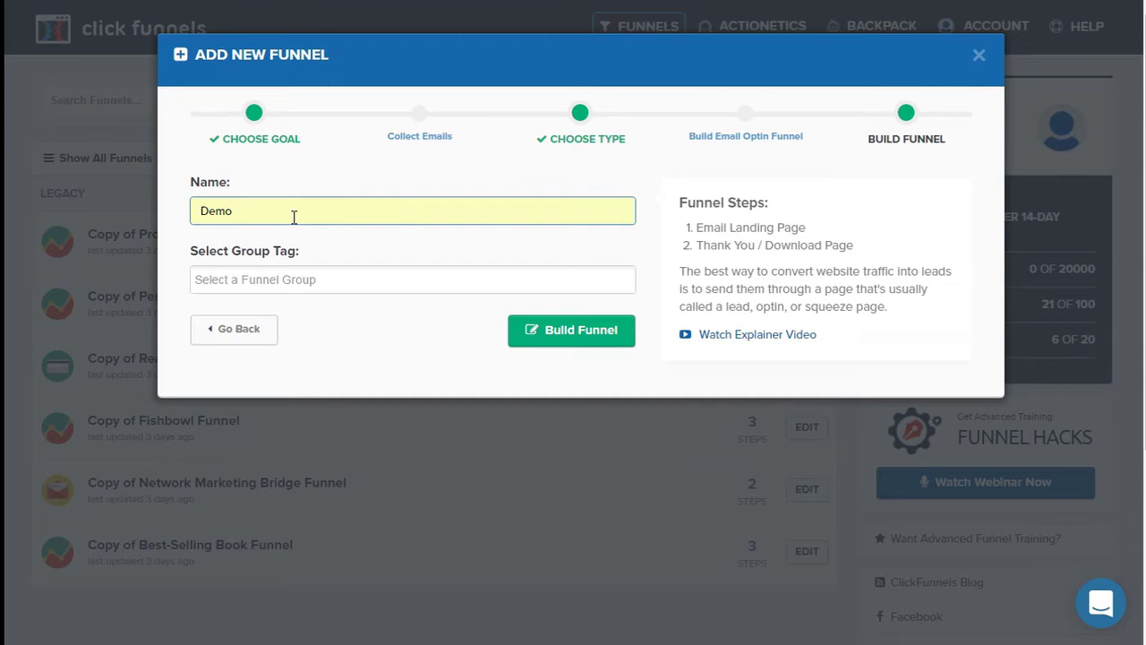
{"action": "left_click", "coordinate": [331, 259]}
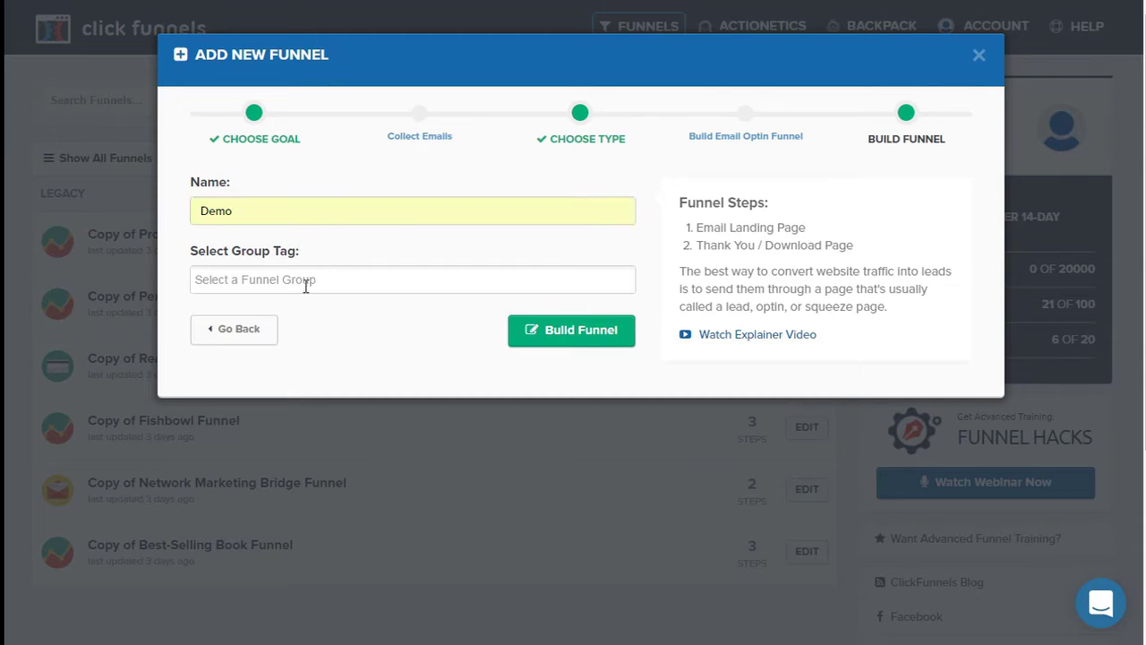
{"action": "left_click", "coordinate": [305, 283]}
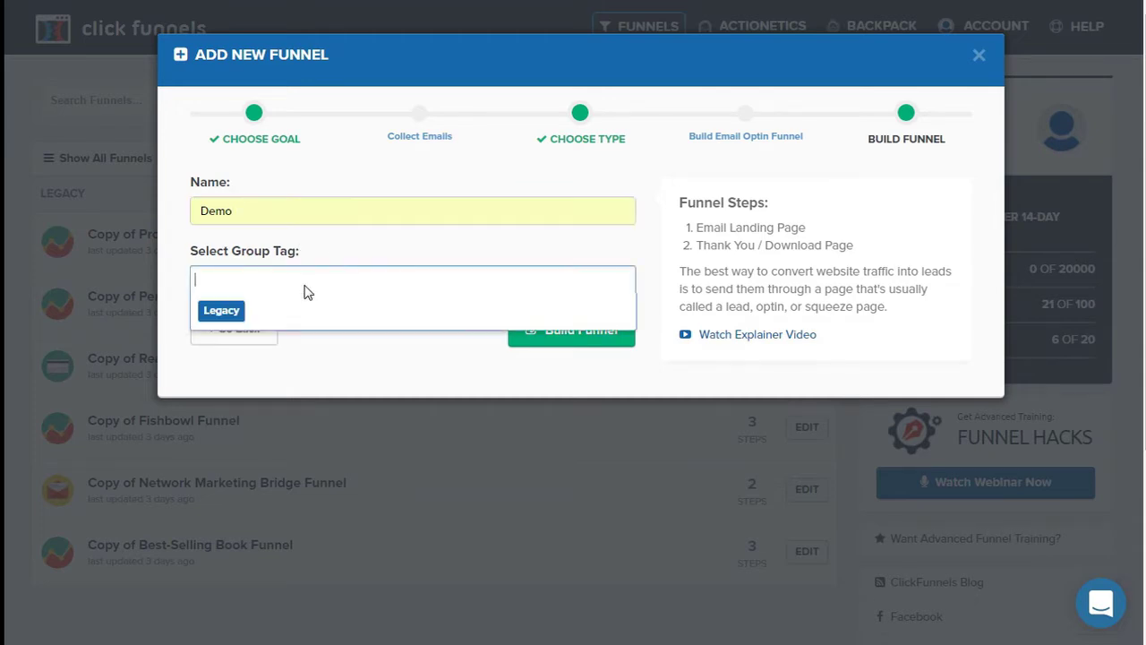
{"action": "type", "text": "demo"}
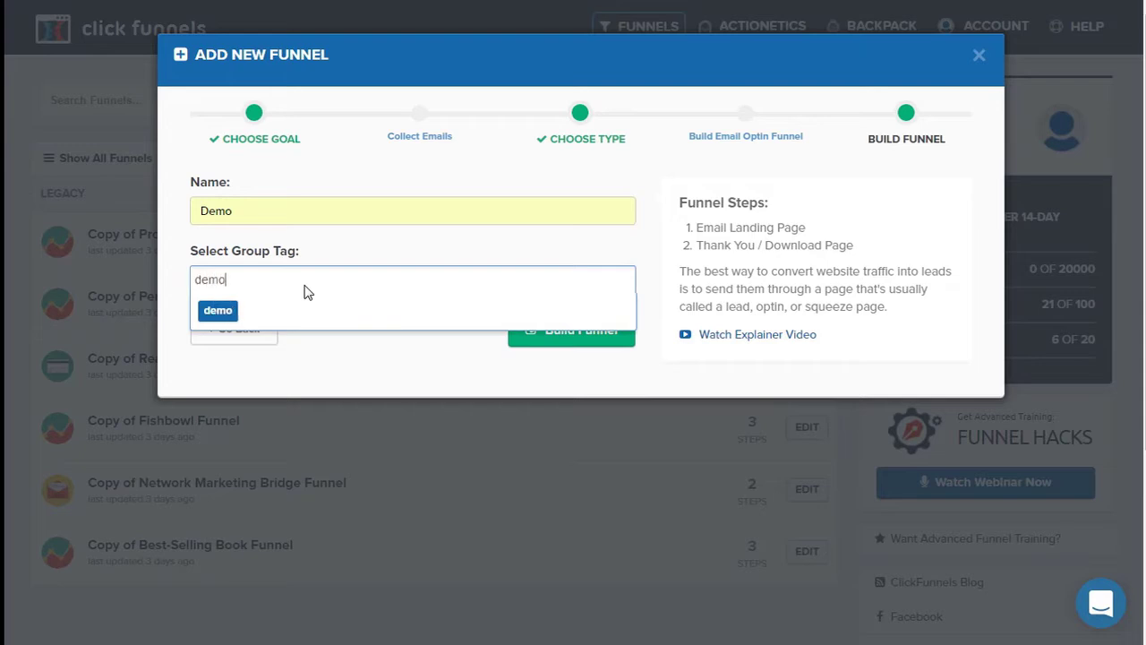
{"action": "left_click", "coordinate": [233, 310]}
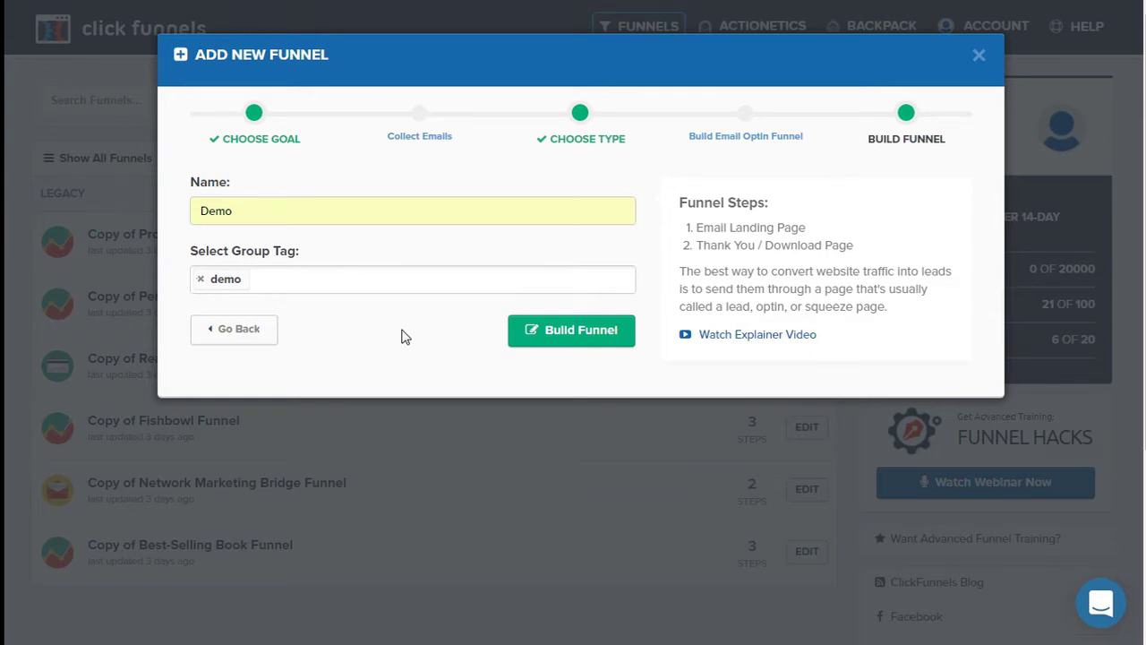
{"action": "left_click", "coordinate": [554, 333]}
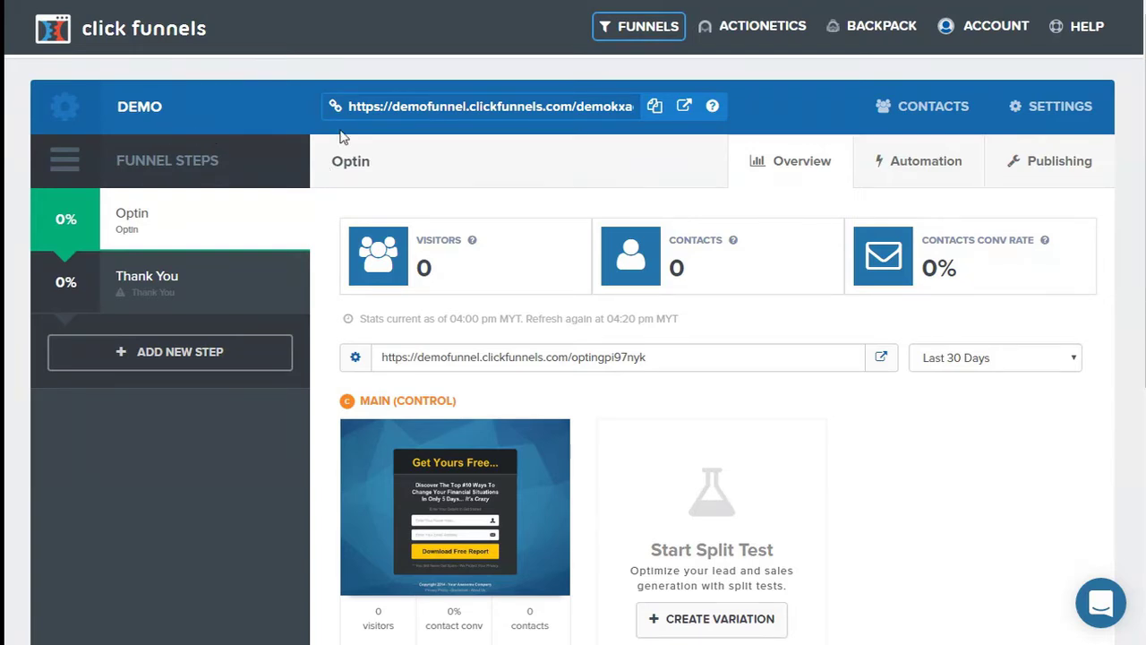
- Look over the funnel's URL and the name, domain and path fields for a new funnel step, without creating one
{"action": "left_click", "coordinate": [392, 108]}
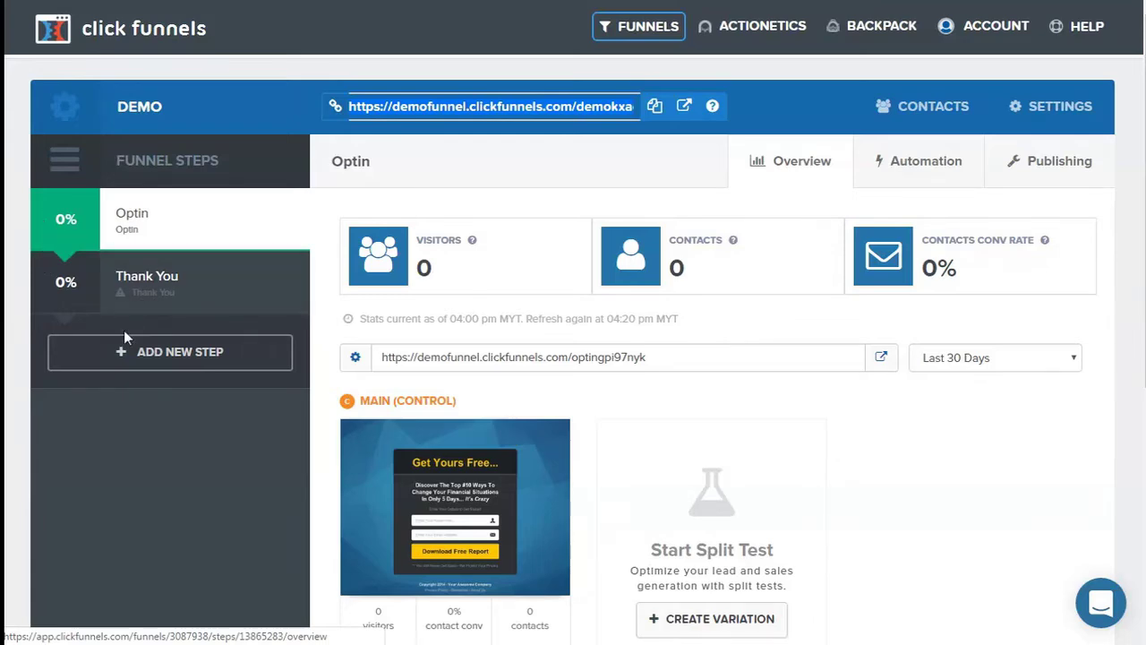
{"action": "left_click", "coordinate": [109, 356]}
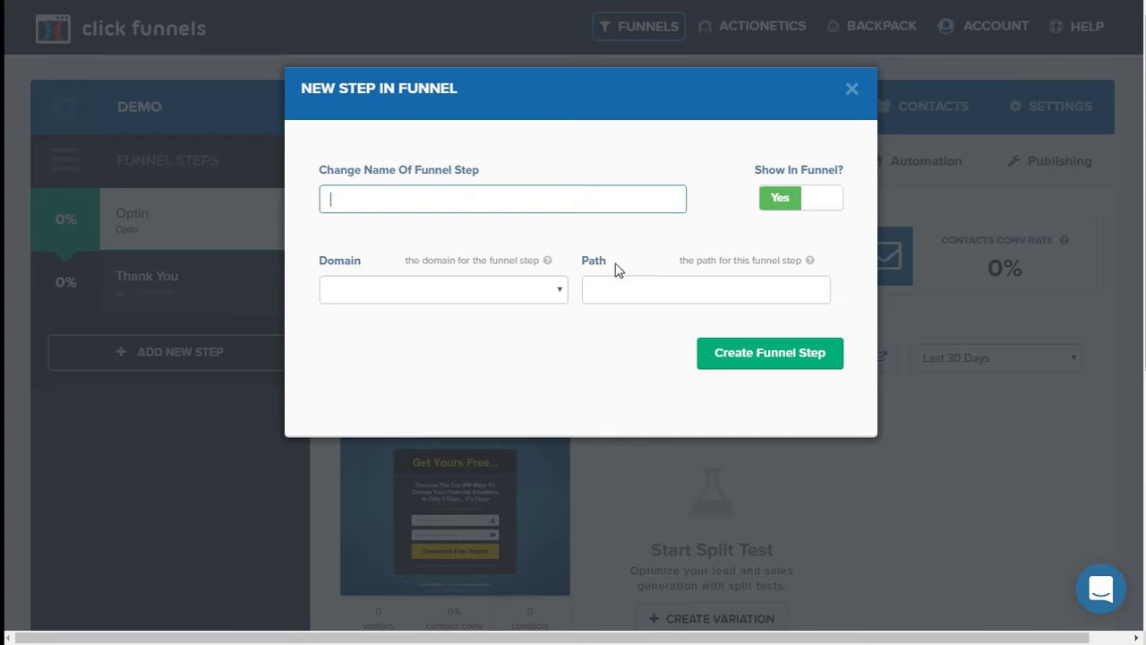
{"action": "left_click", "coordinate": [562, 290]}
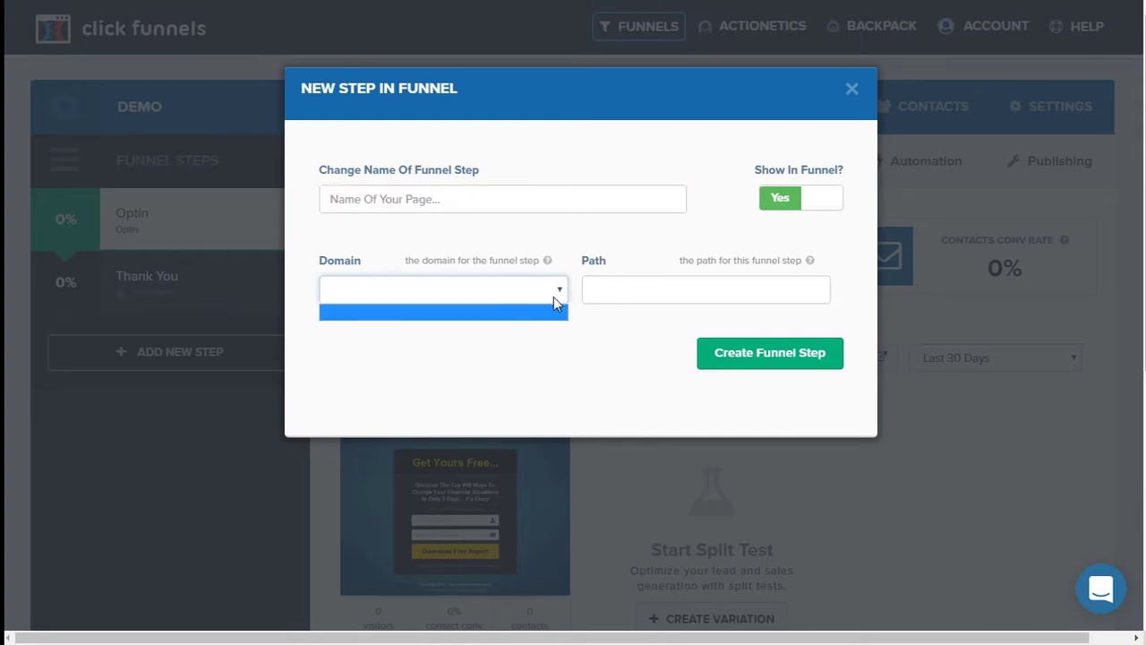
{"action": "left_click", "coordinate": [622, 288]}
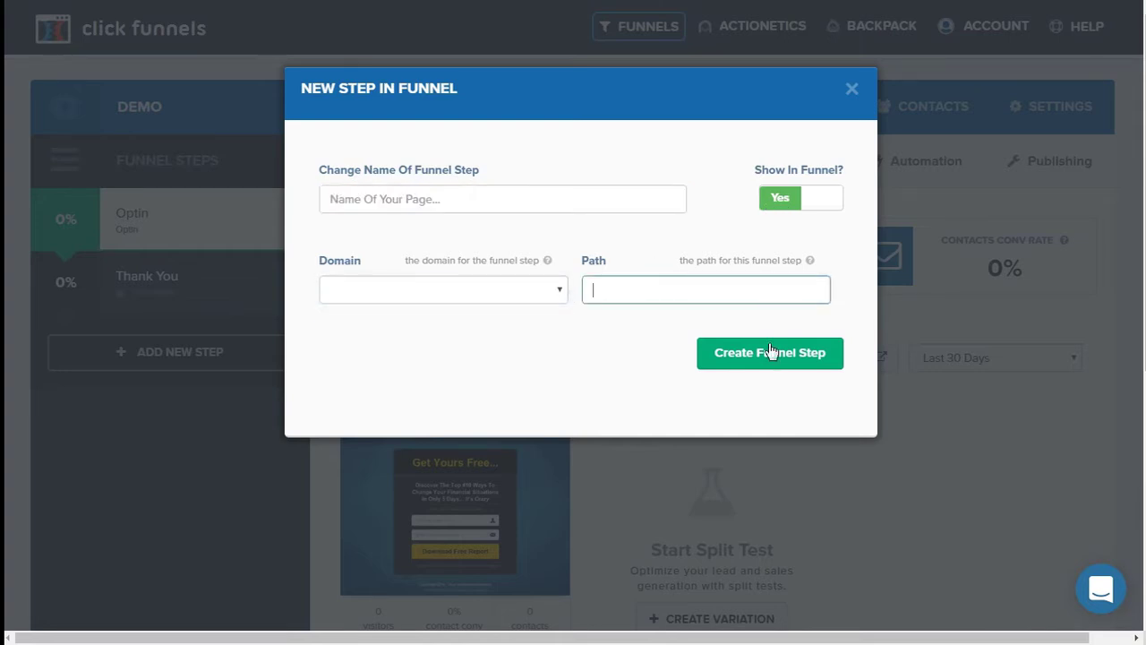
{"action": "left_click", "coordinate": [851, 89]}
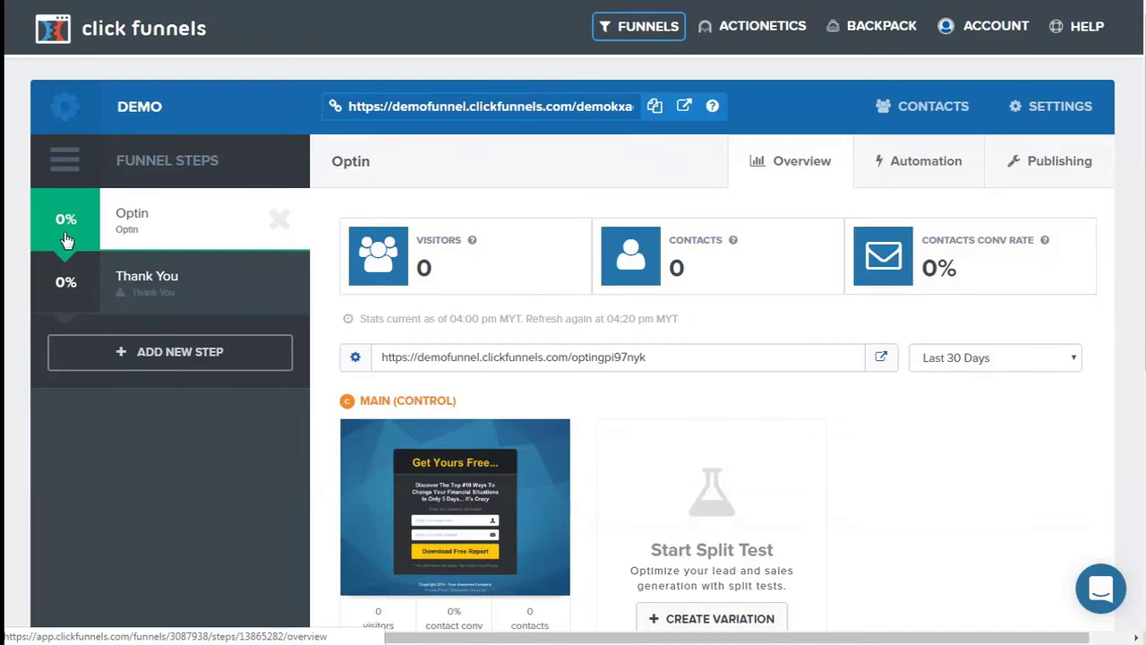
- Move the Optin step below Thank You and back above it, accepting the reorder each time
{"action": "left_click_drag", "start_coordinate": [65, 240], "coordinate": [83, 315]}
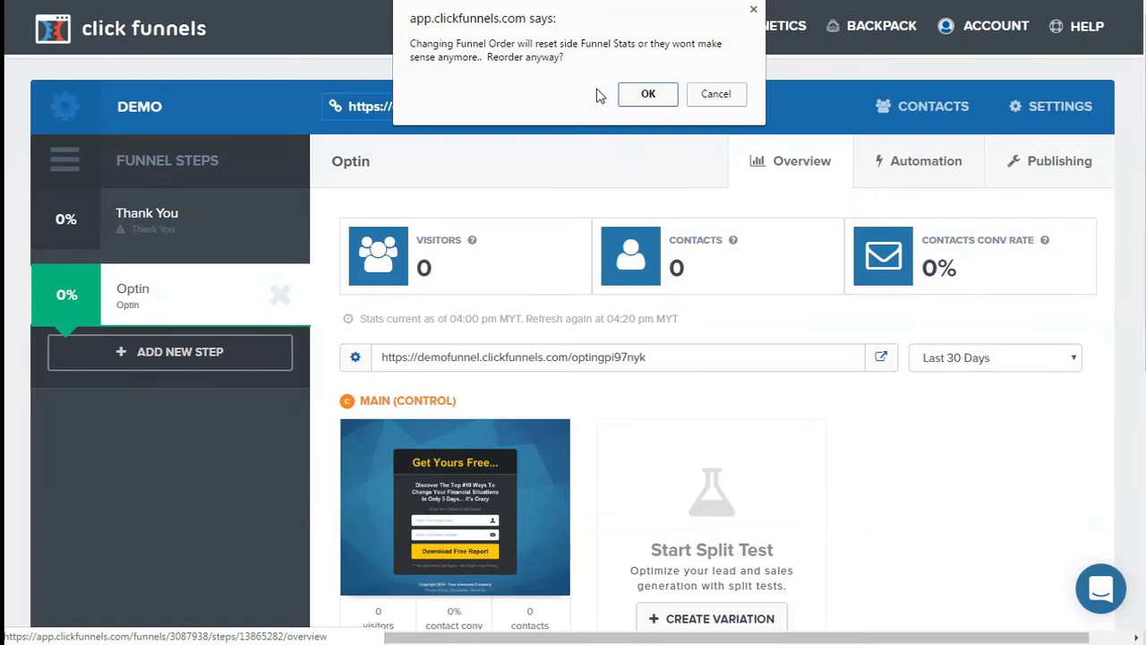
{"action": "left_click", "coordinate": [644, 94]}
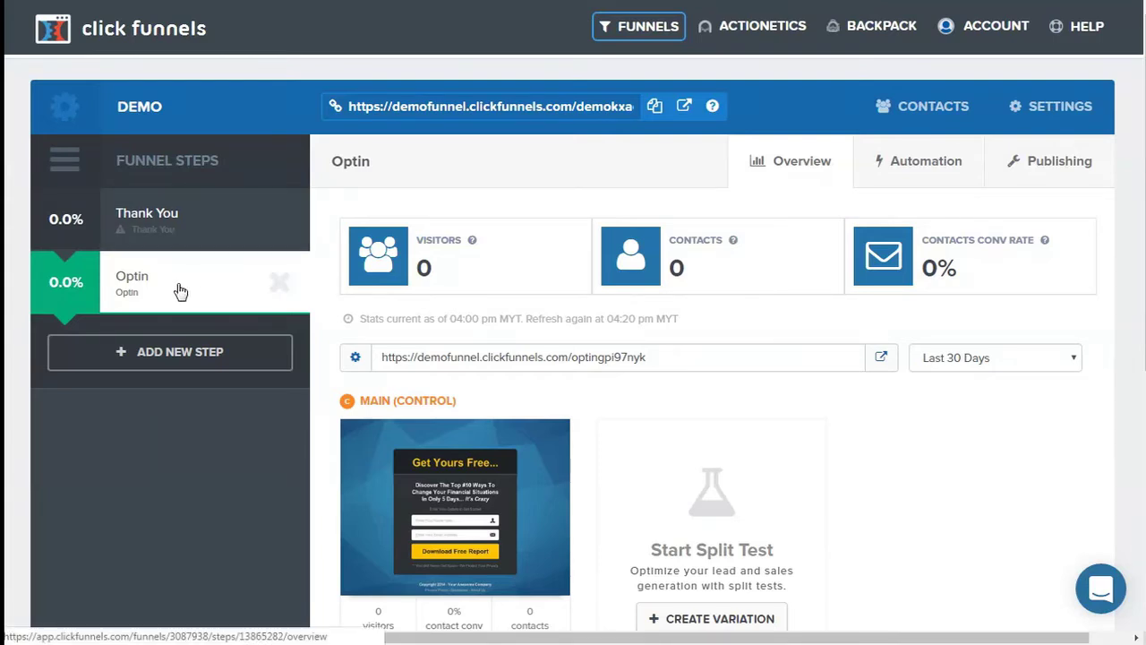
{"action": "left_click_drag", "start_coordinate": [61, 280], "coordinate": [61, 207]}
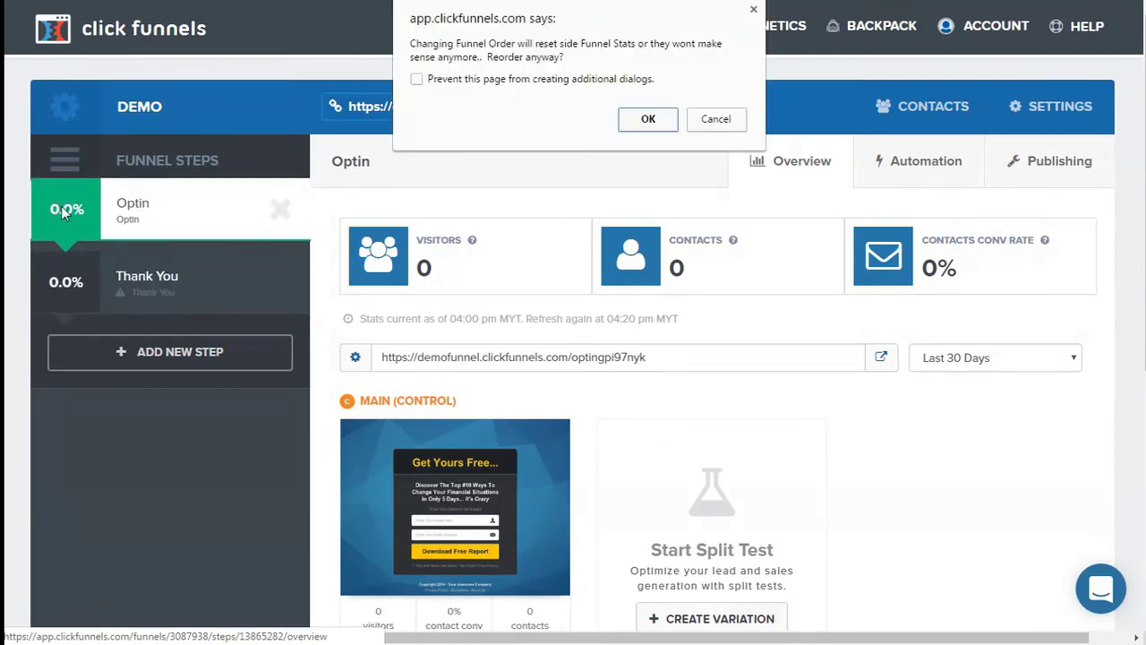
{"action": "left_click", "coordinate": [647, 120]}
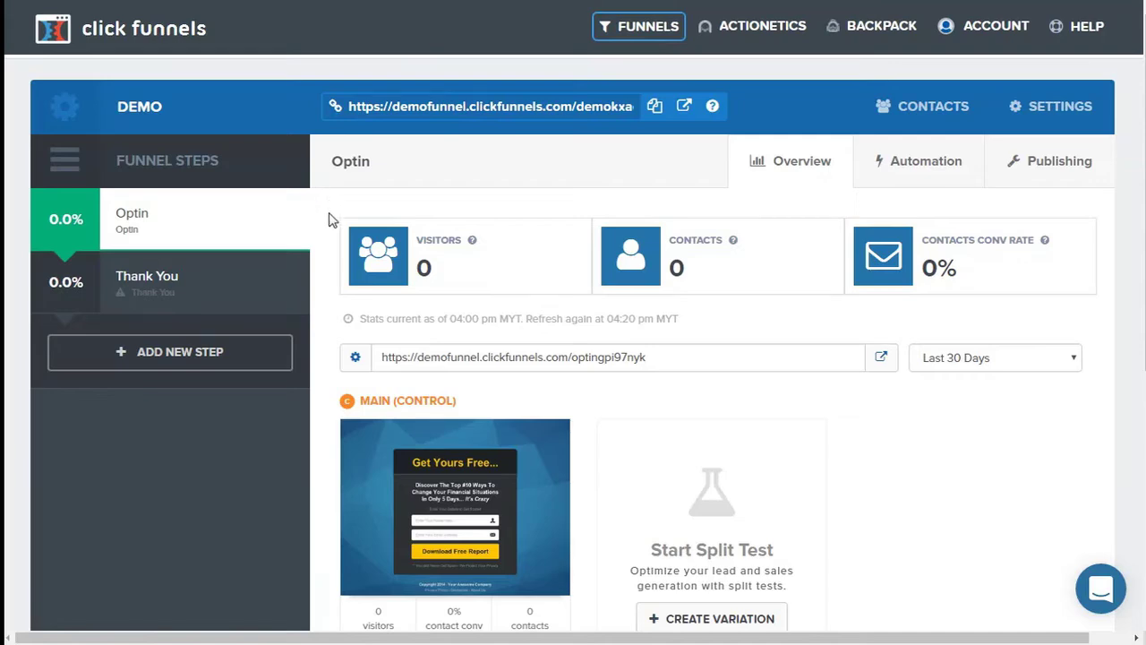
- Start a new automation email for the Optin step with the body "Hey there, thank you for signing up. here is your ebook"
{"action": "left_click", "coordinate": [181, 224]}
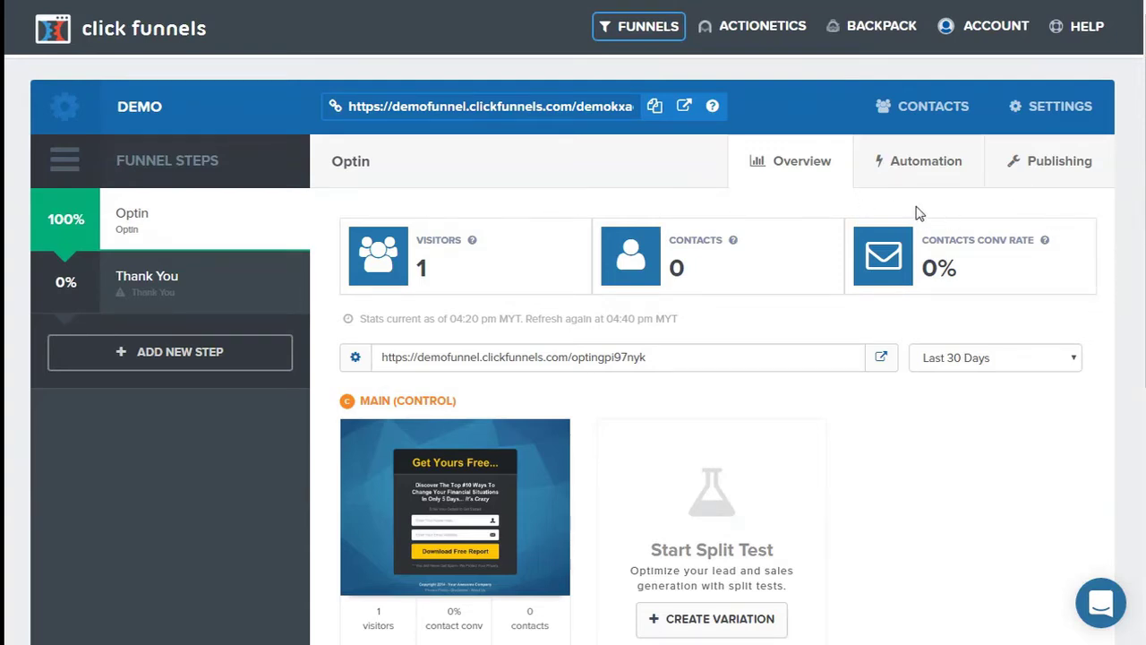
{"action": "left_click", "coordinate": [897, 176]}
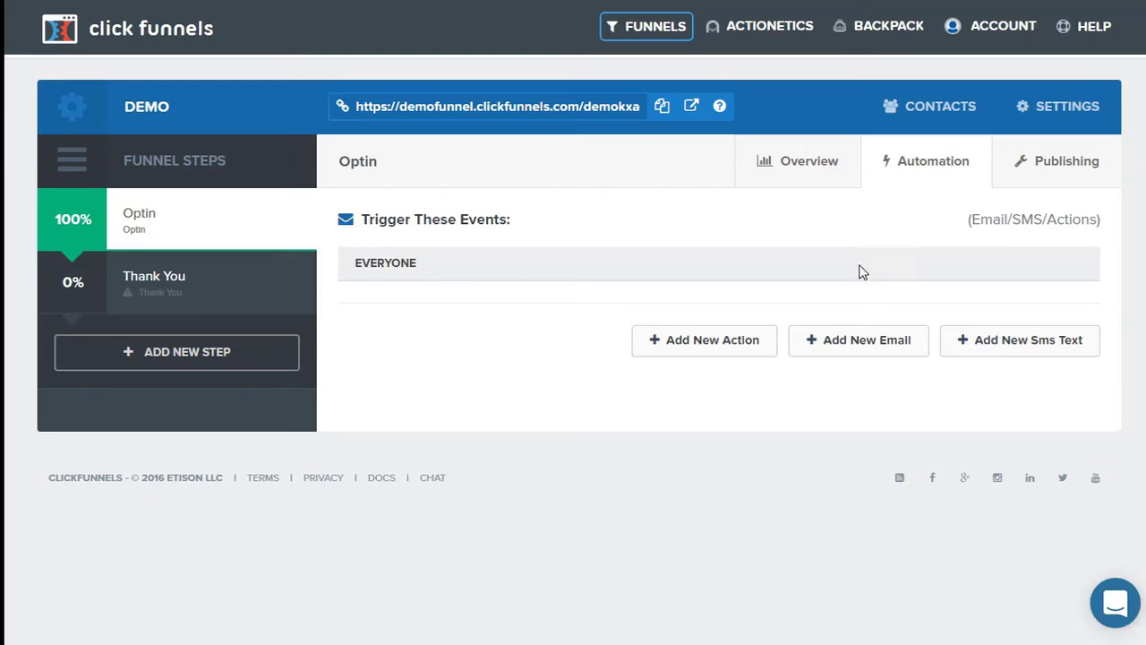
{"action": "left_click", "coordinate": [848, 344]}
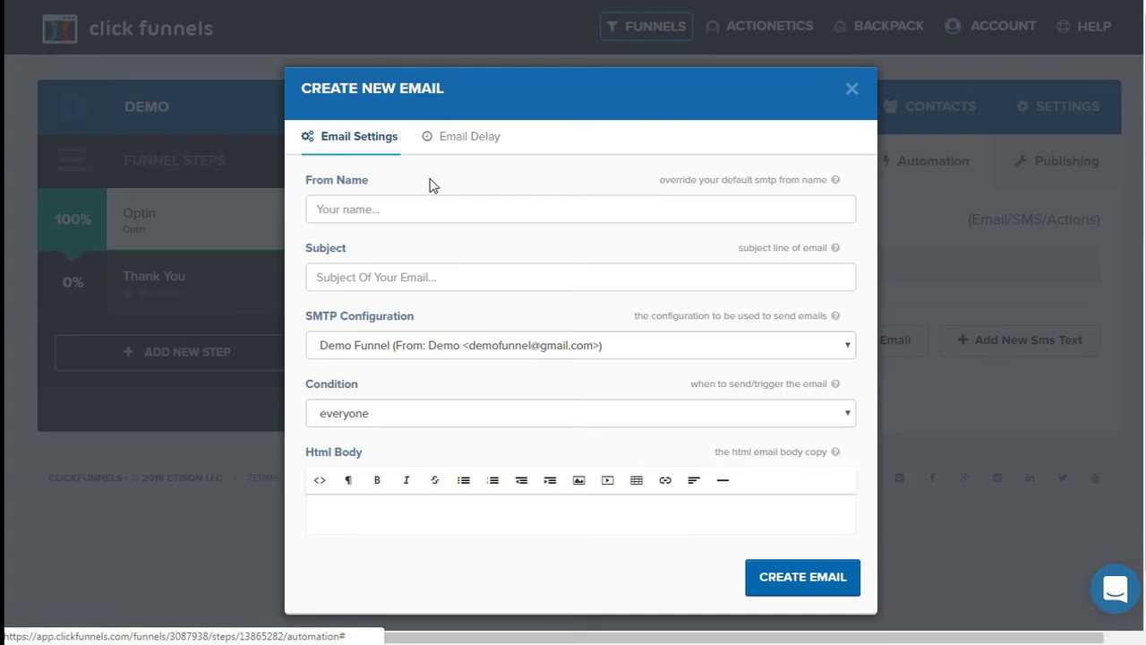
{"action": "left_click", "coordinate": [346, 207]}
{"action": "left_click", "coordinate": [368, 274]}
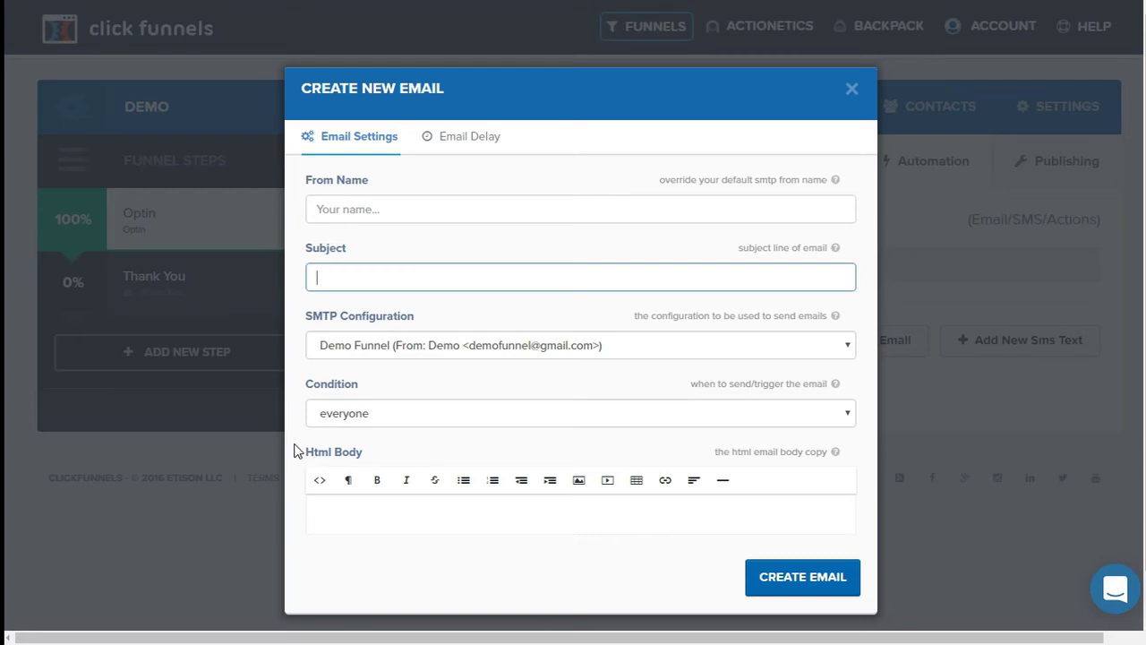
{"action": "left_click", "coordinate": [325, 510]}
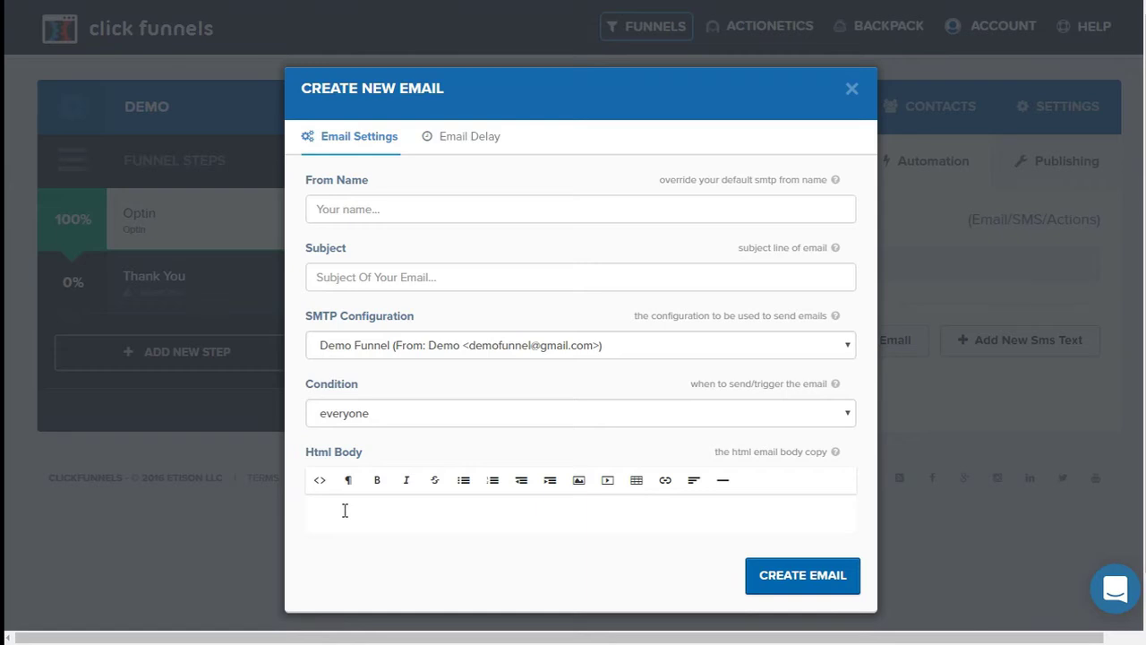
{"action": "type", "text": "Hey there, thank you for signing up."}
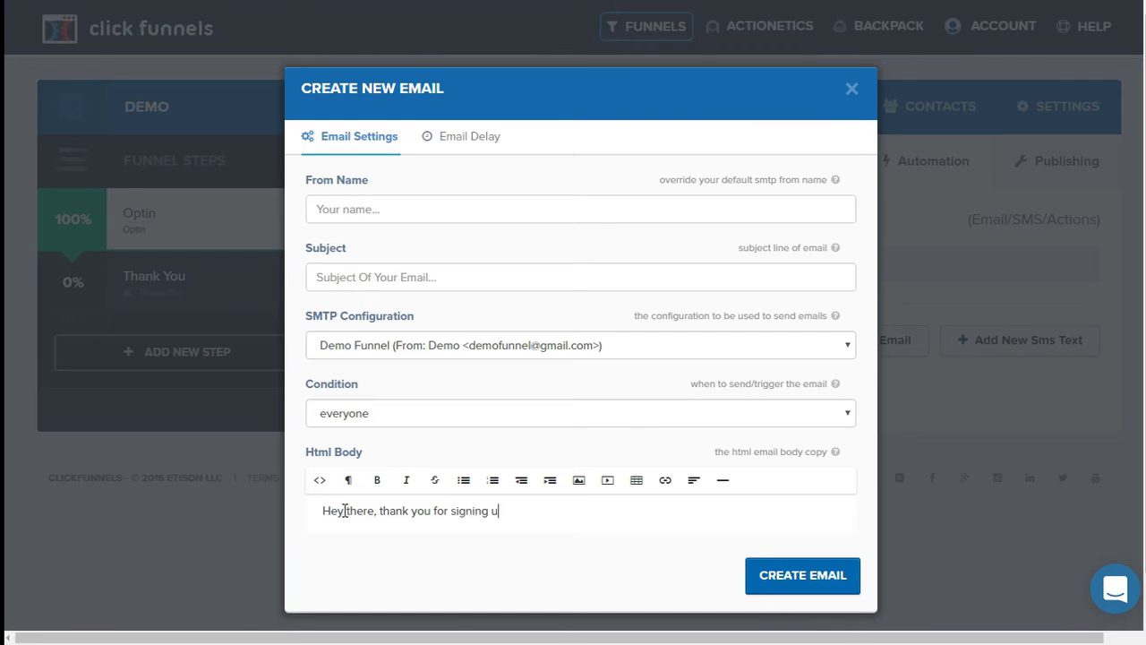
{"action": "type", "text": " here is your e"}
{"action": "key", "text": "BackSpace"}
{"action": "type", "text": "ebook"}
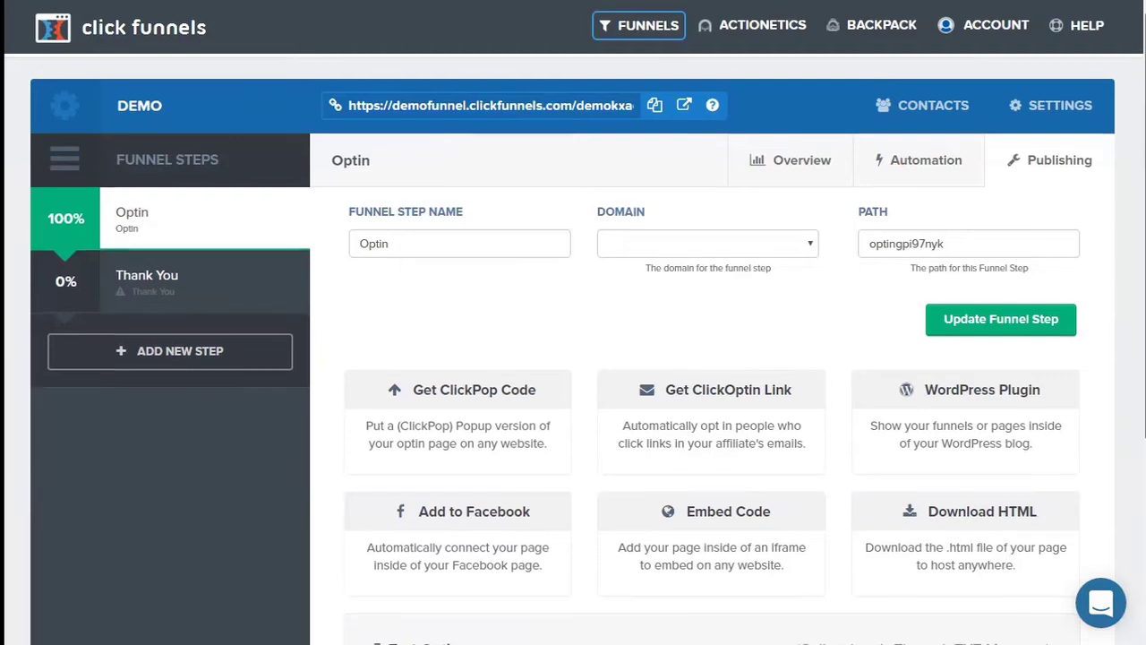
- Look through the Optin step's publishing options, from ClickPop code and embed code to text optins
{"action": "scroll", "coordinate": [1125, 285], "scroll_direction": "down", "scroll_amount": 1}
{"action": "scroll", "coordinate": [974, 215], "scroll_direction": "down", "scroll_amount": 1}
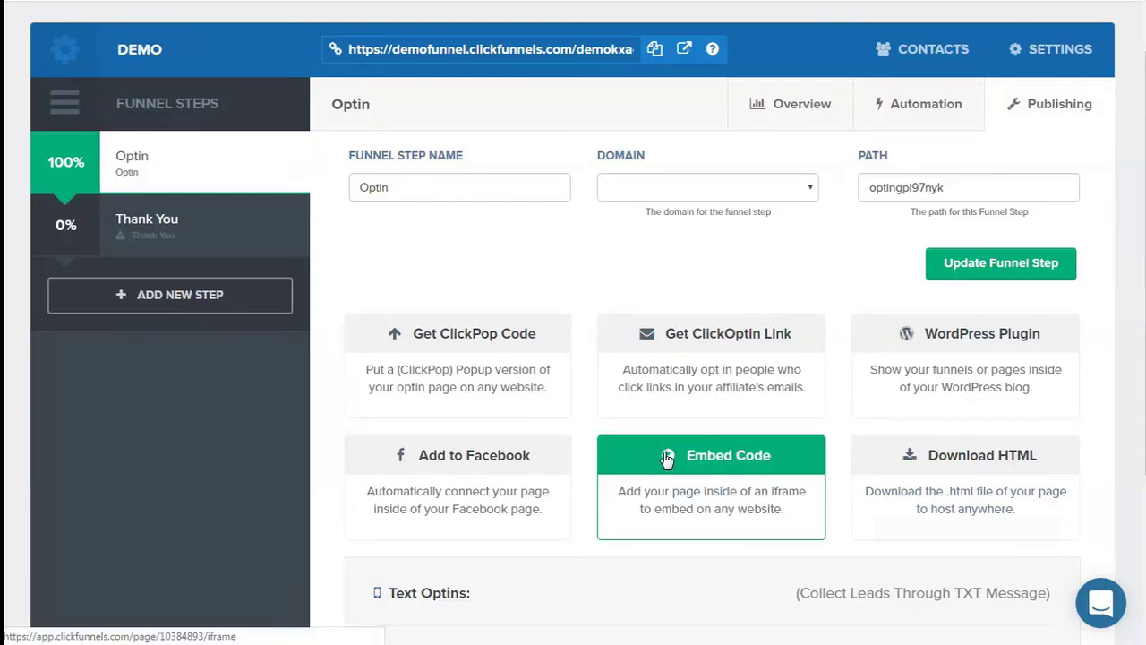
{"action": "scroll", "coordinate": [667, 458], "scroll_direction": "down", "scroll_amount": 3}
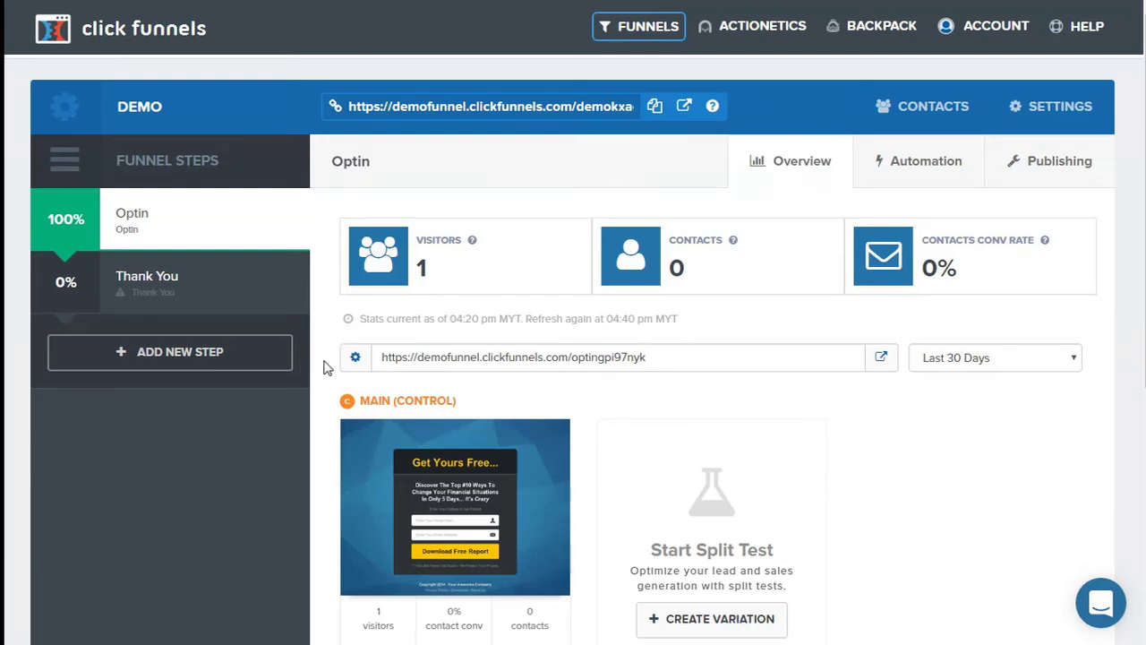
- Look over the statistics date ranges and the ways to create a split test variation of the Optin page
{"action": "left_click", "coordinate": [972, 364]}
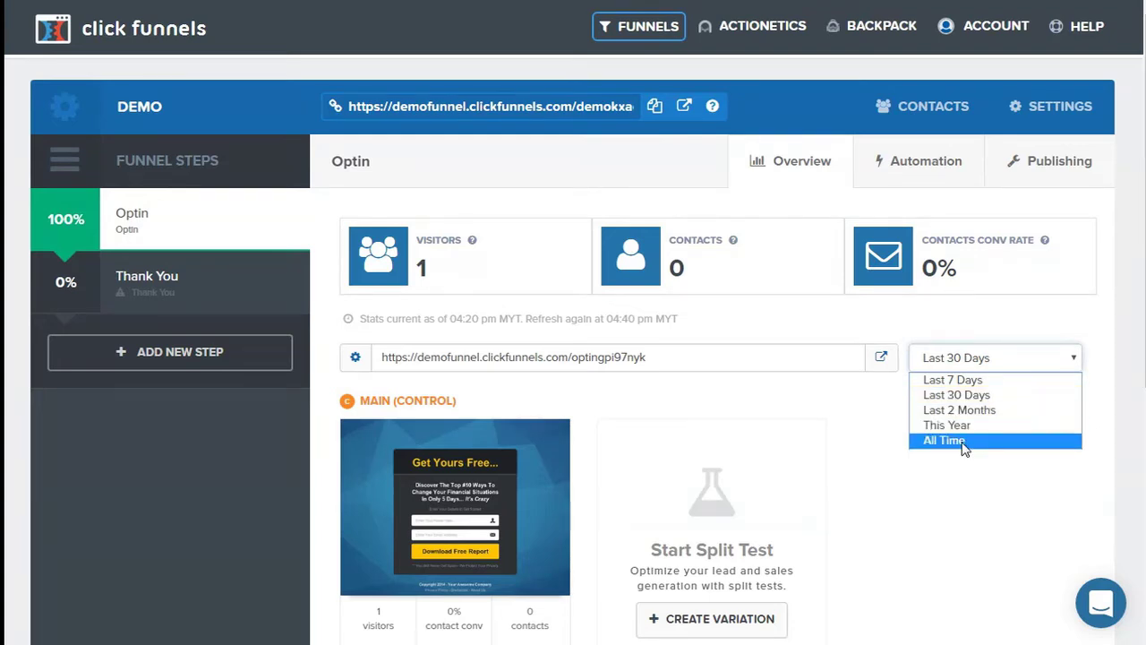
{"action": "left_click", "coordinate": [777, 402]}
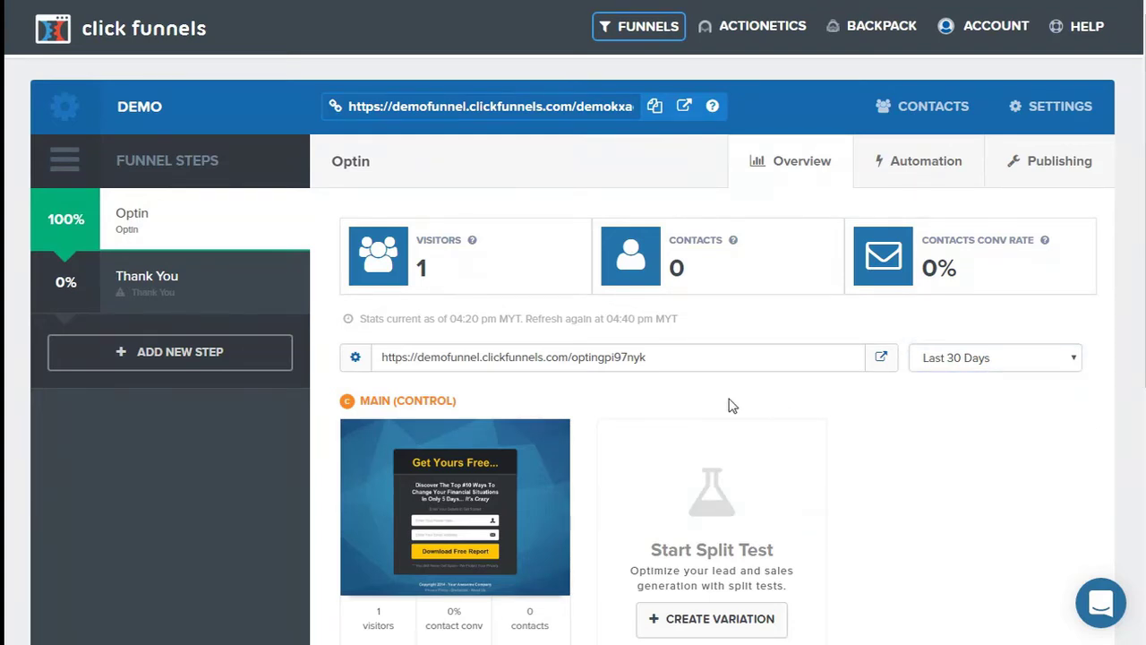
{"action": "scroll", "coordinate": [734, 405], "scroll_direction": "down", "scroll_amount": 2}
{"action": "scroll", "coordinate": [618, 271], "scroll_direction": "down", "scroll_amount": 3}
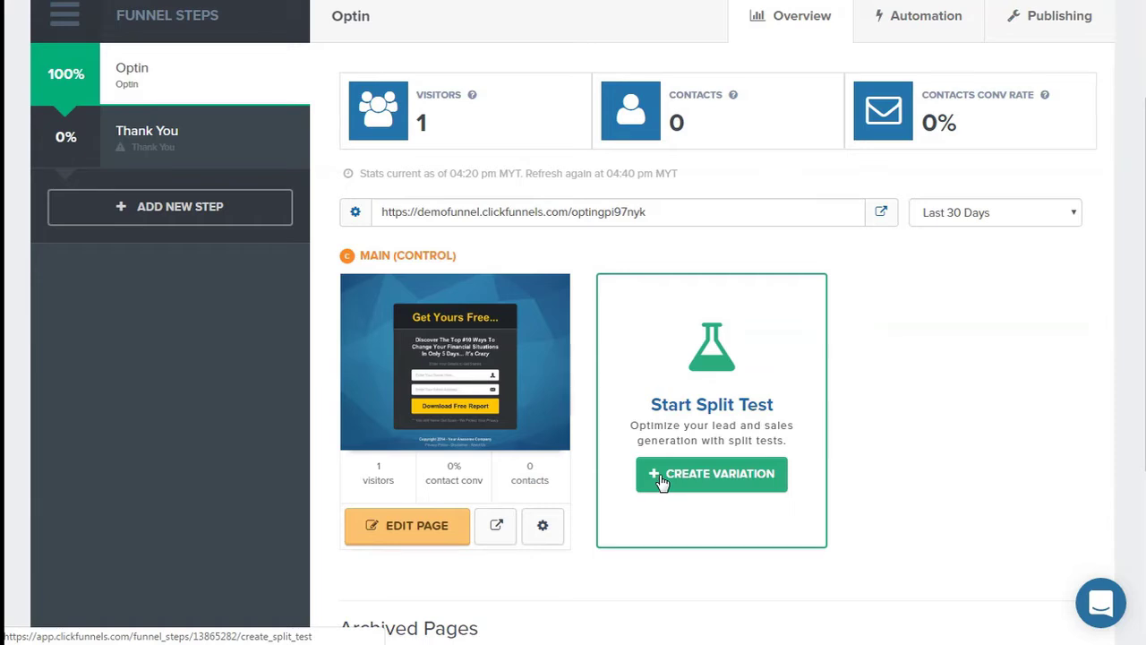
{"action": "left_click", "coordinate": [705, 483]}
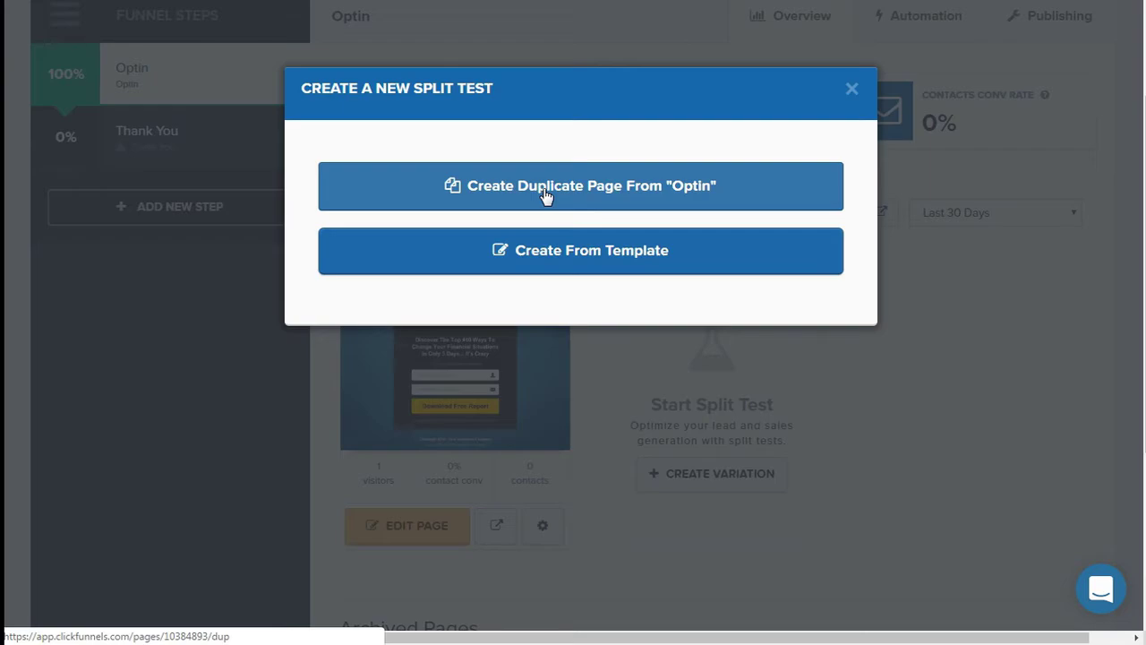
{"action": "left_click", "coordinate": [402, 534]}
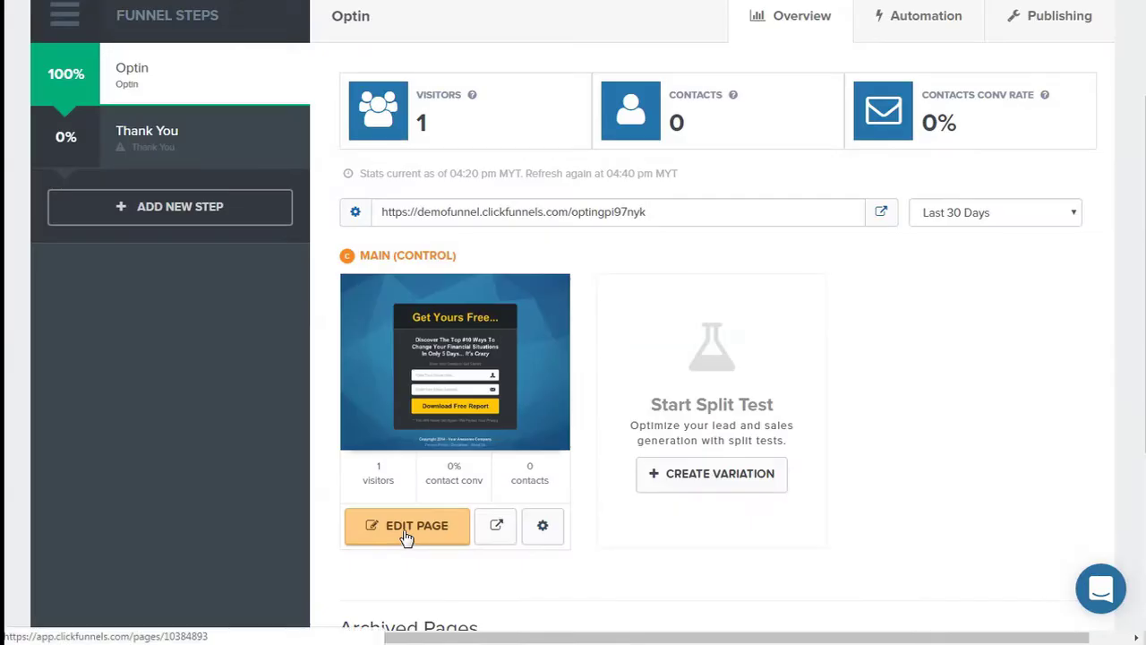
- Review the Optin page's name, domain and path settings, including the available domain choices
{"action": "left_click", "coordinate": [542, 528]}
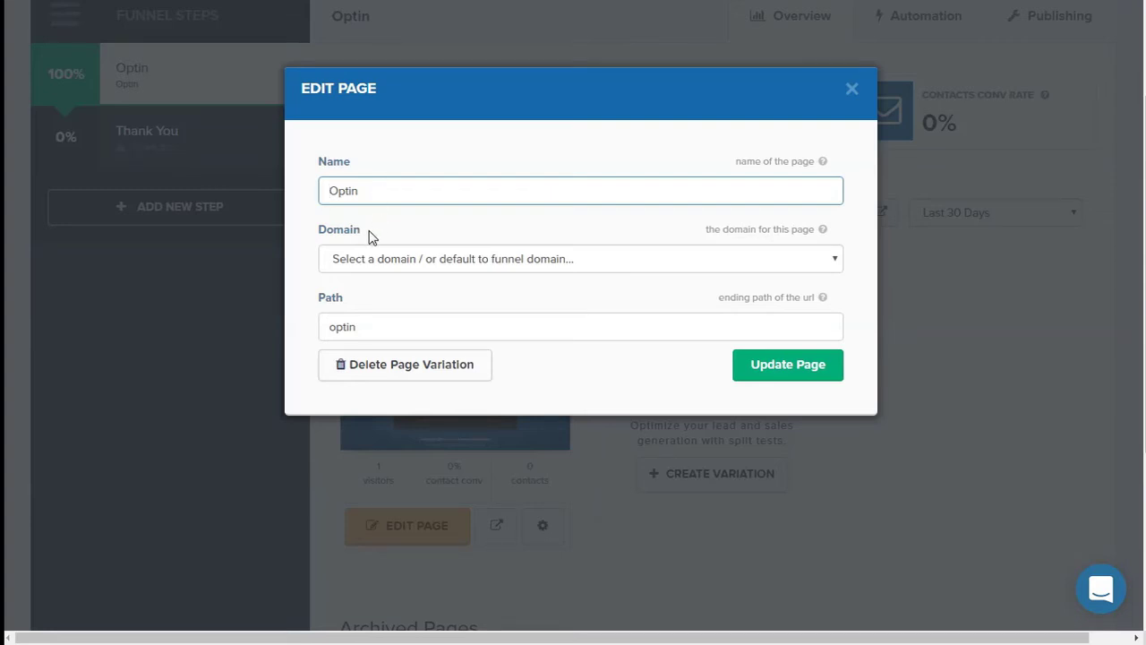
{"action": "left_click", "coordinate": [414, 259]}
{"action": "left_click", "coordinate": [414, 259]}
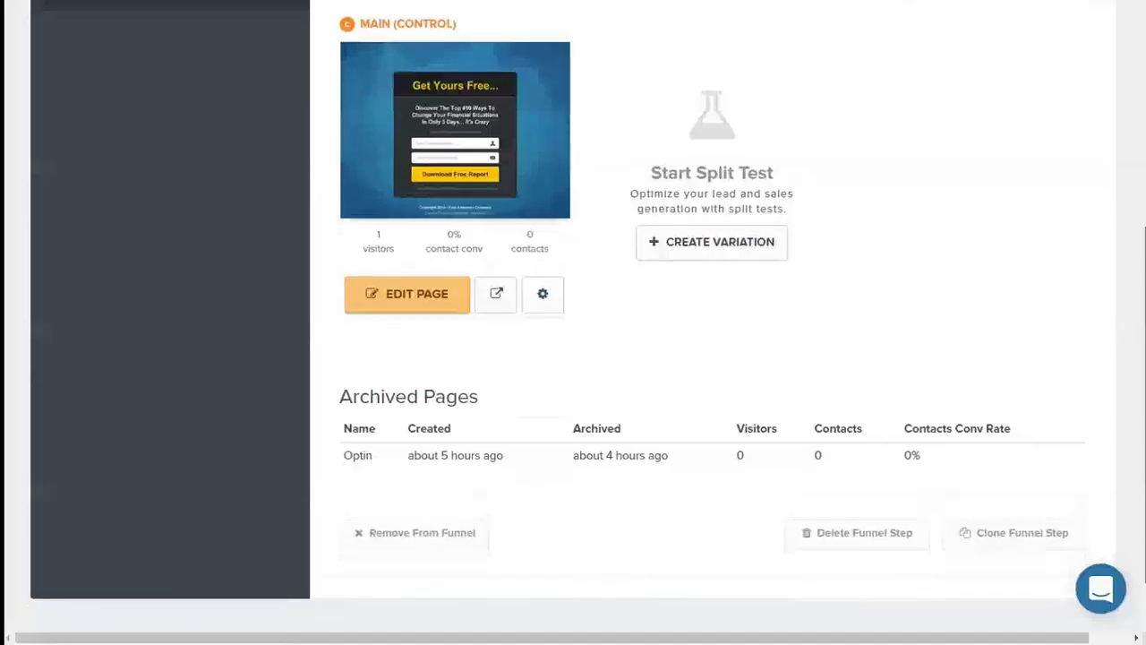
- Look over the archived pages and the options to remove, delete or clone the Optin funnel step
{"action": "scroll", "coordinate": [573, 322], "scroll_direction": "down", "scroll_amount": 1}
{"action": "scroll", "coordinate": [572, 322], "scroll_direction": "up", "scroll_amount": 1}
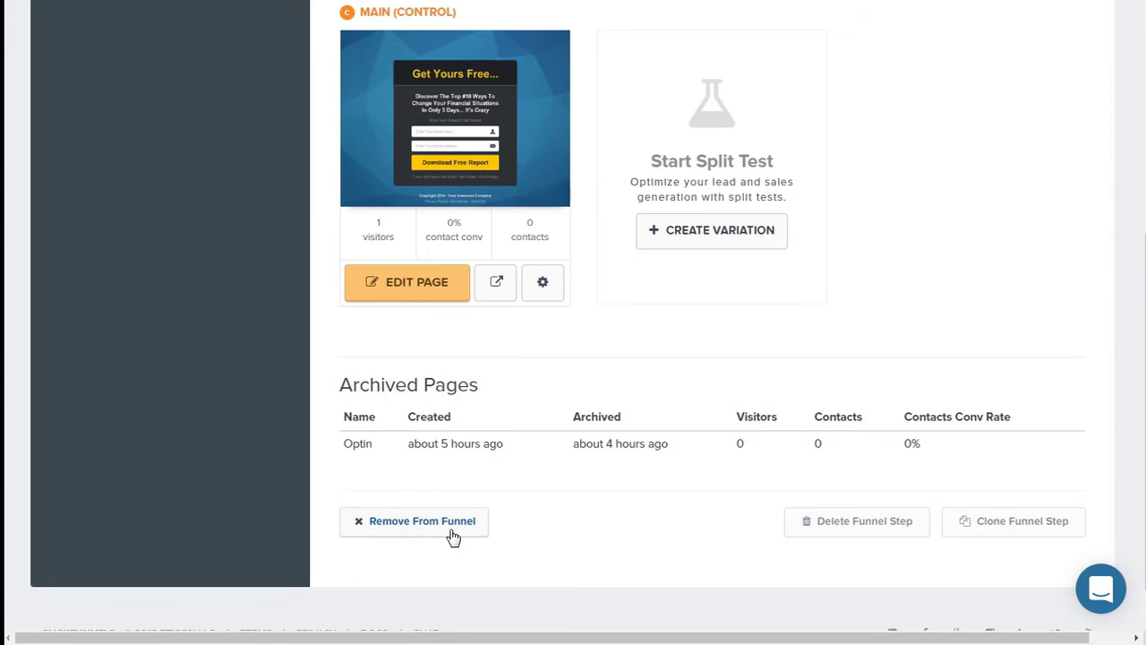
{"action": "scroll", "coordinate": [498, 159], "scroll_direction": "up", "scroll_amount": 5}
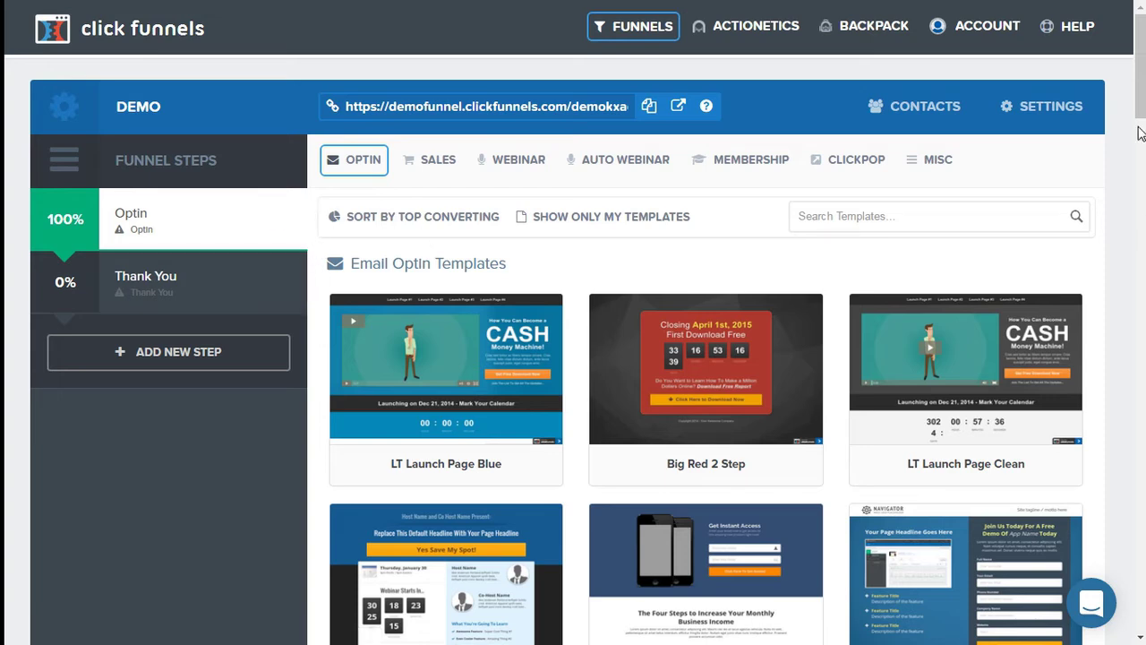
- Look through the template categories for the Optin step, from Optin, Webinar and Auto Webinar to Membership, ClickPop and Misc, and the template search
{"action": "mouse_move", "coordinate": [1143, 111]}
{"action": "left_mouse_down"}
{"action": "mouse_move", "coordinate": [1143, 627]}
{"action": "mouse_move", "coordinate": [1143, 116]}
{"action": "left_mouse_up"}
{"action": "mouse_move", "coordinate": [340, 171]}
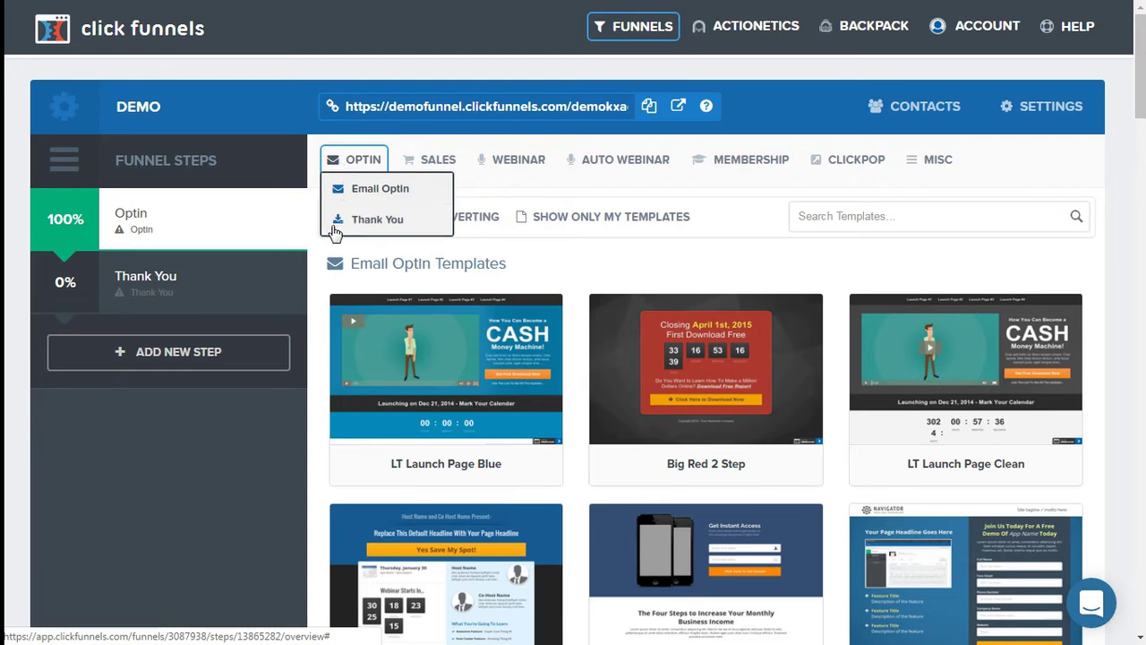
{"action": "mouse_move", "coordinate": [432, 169]}
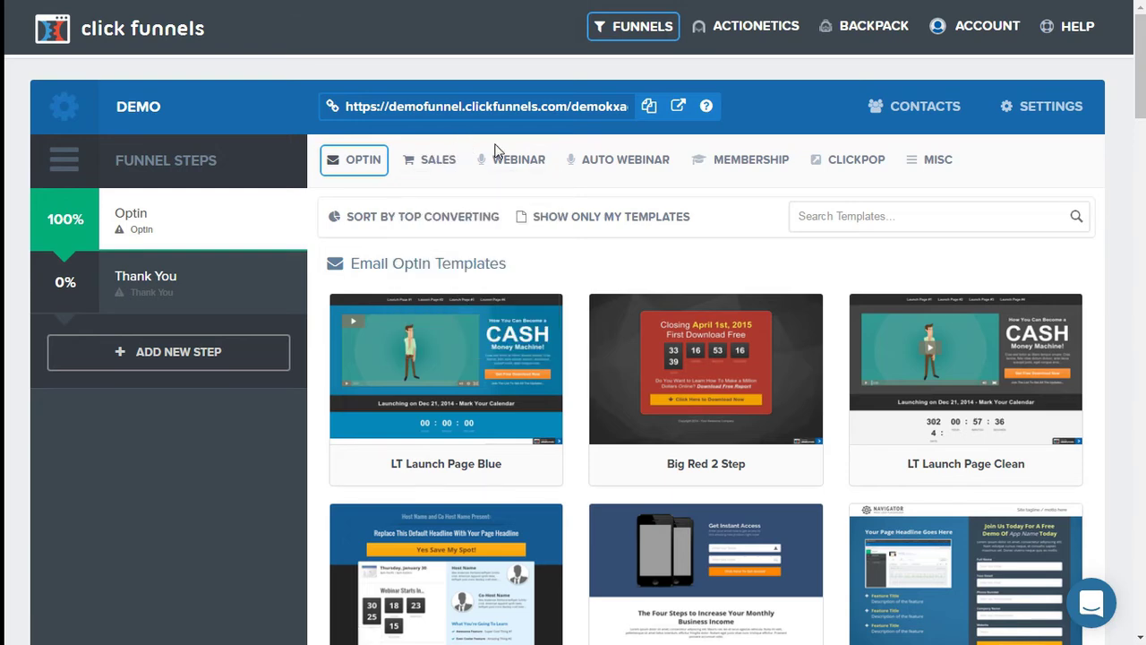
{"action": "mouse_move", "coordinate": [494, 163]}
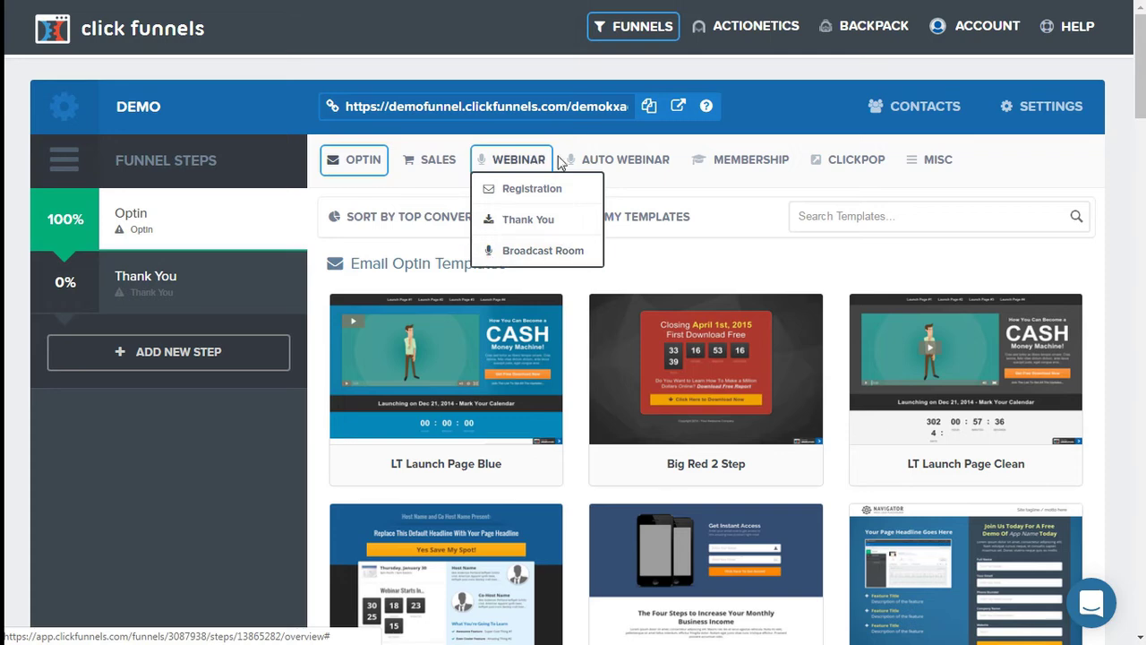
{"action": "mouse_move", "coordinate": [584, 159]}
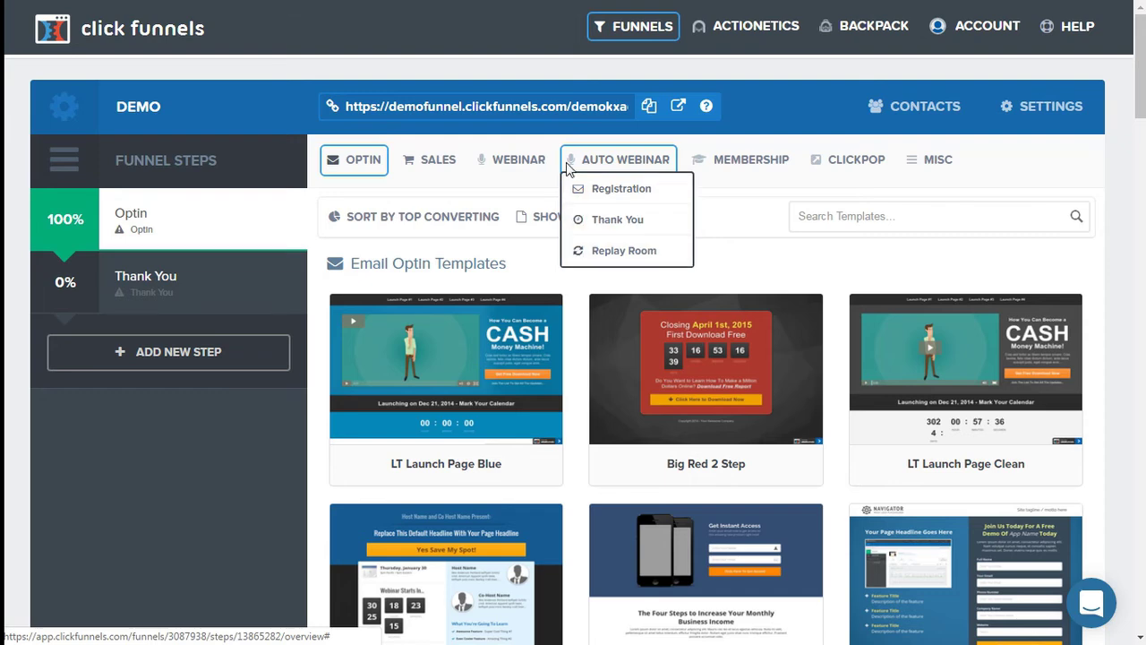
{"action": "mouse_move", "coordinate": [712, 166]}
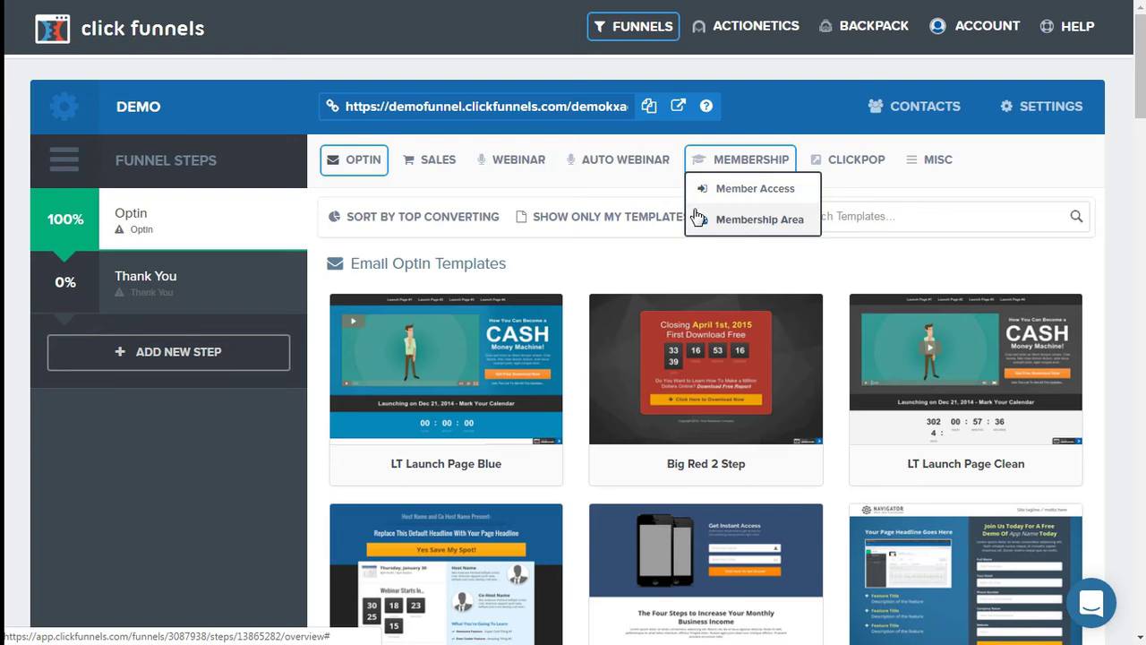
{"action": "left_click", "coordinate": [832, 159]}
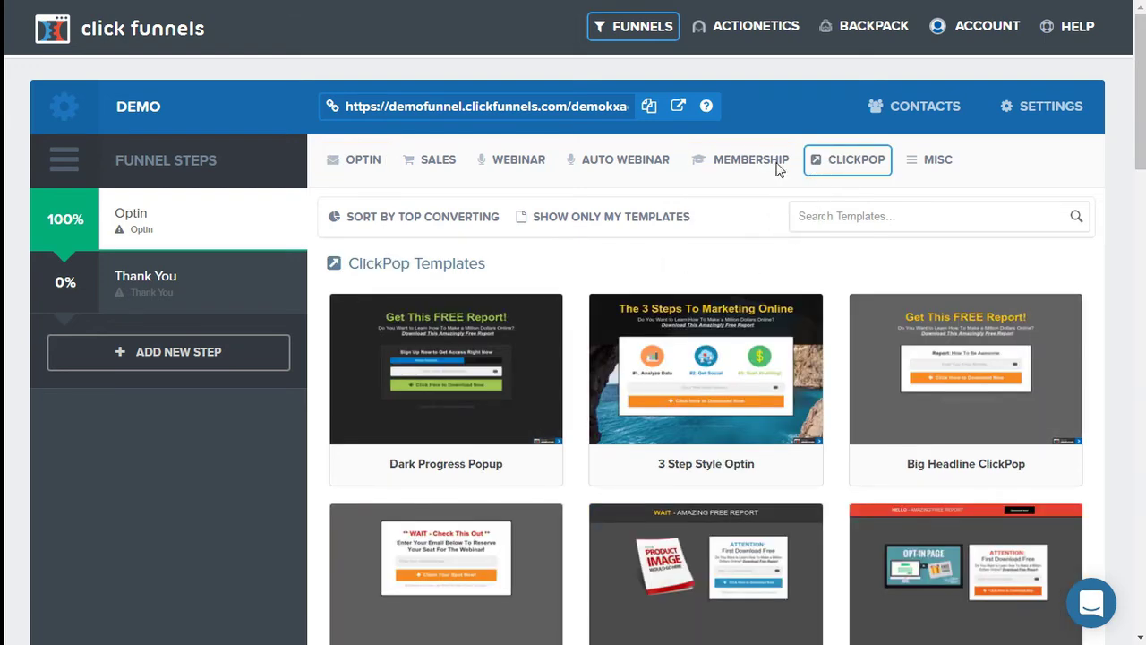
{"action": "left_click", "coordinate": [931, 165]}
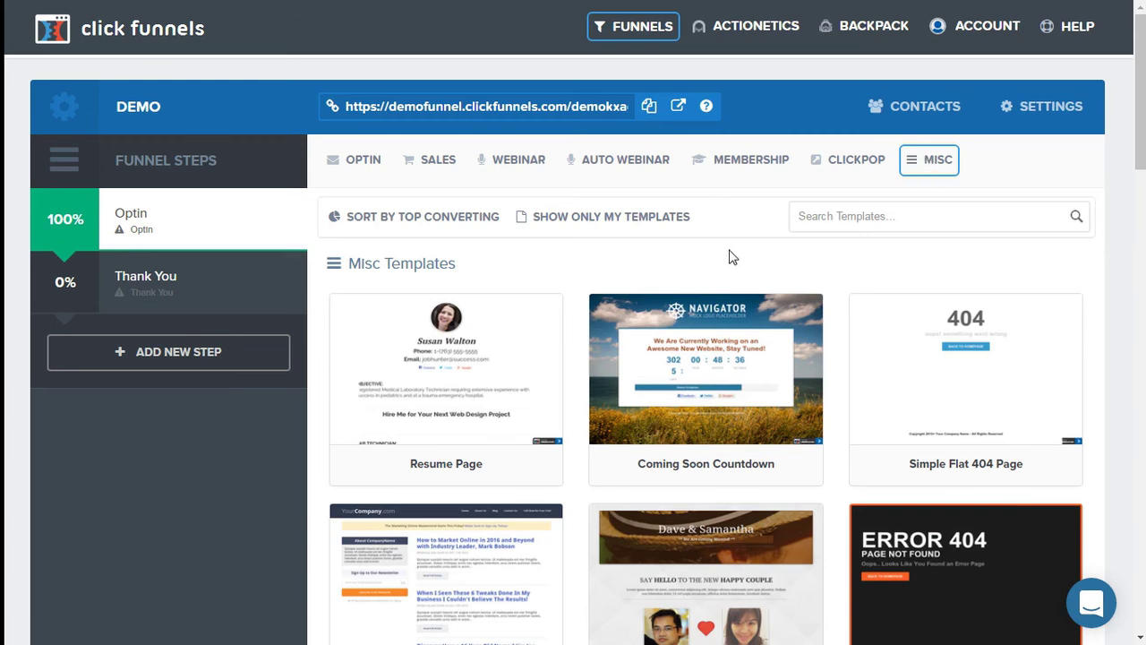
{"action": "left_click", "coordinate": [804, 219]}
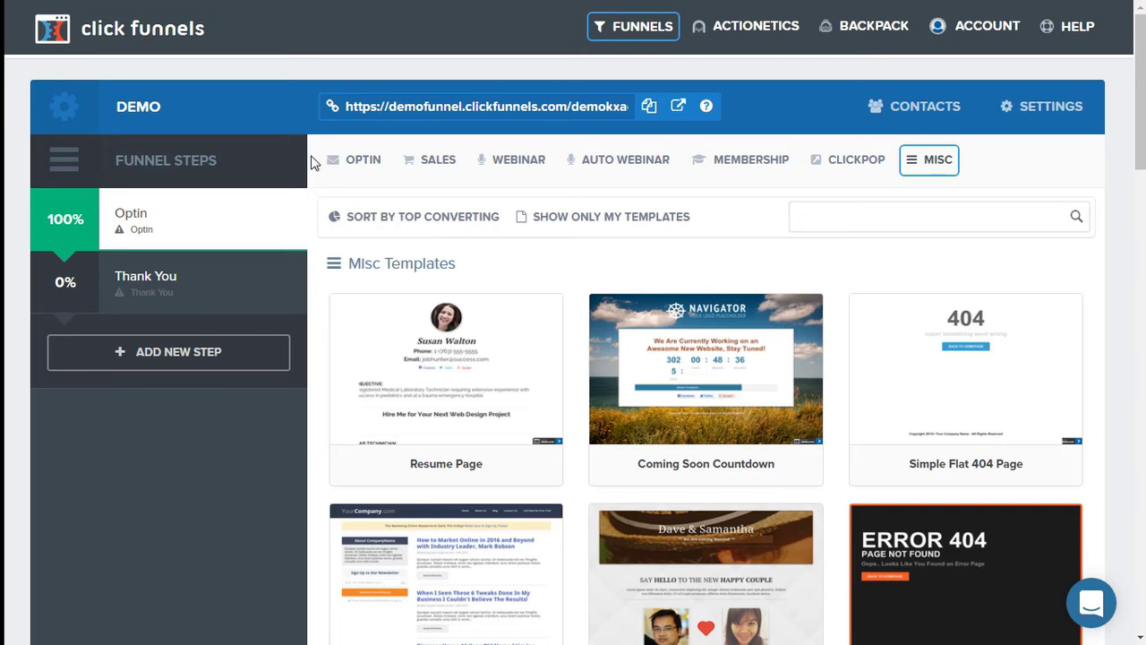
- Sort the Email Optin templates by top converting and apply the Dark Optin Box template to the Optin step
{"action": "left_click", "coordinate": [341, 159]}
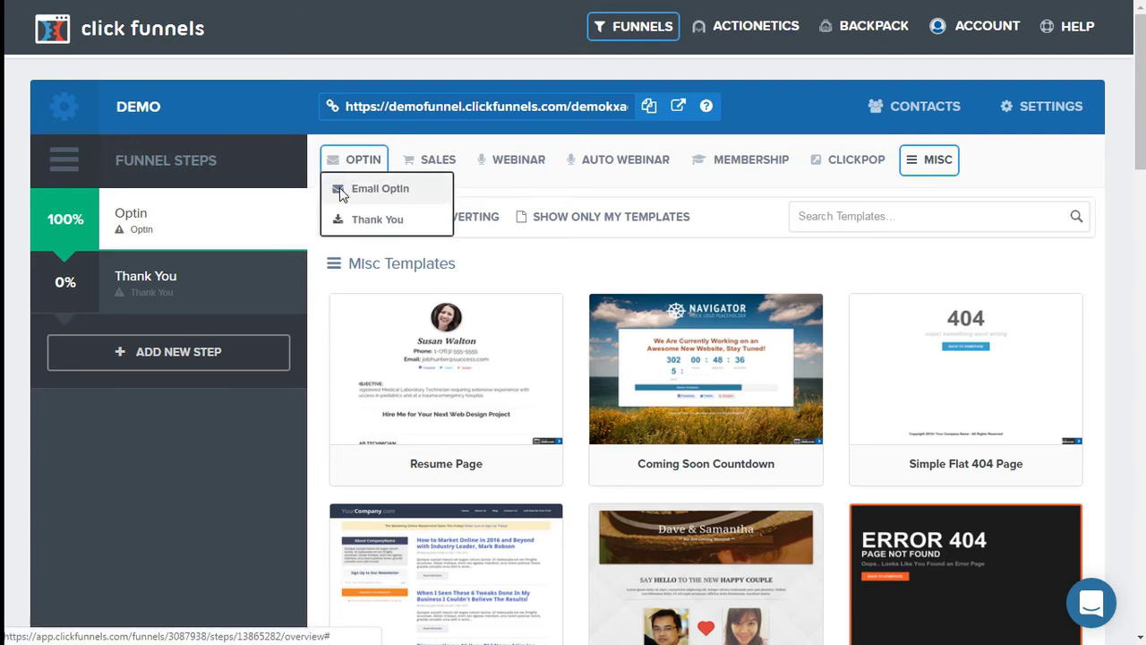
{"action": "left_click", "coordinate": [340, 190]}
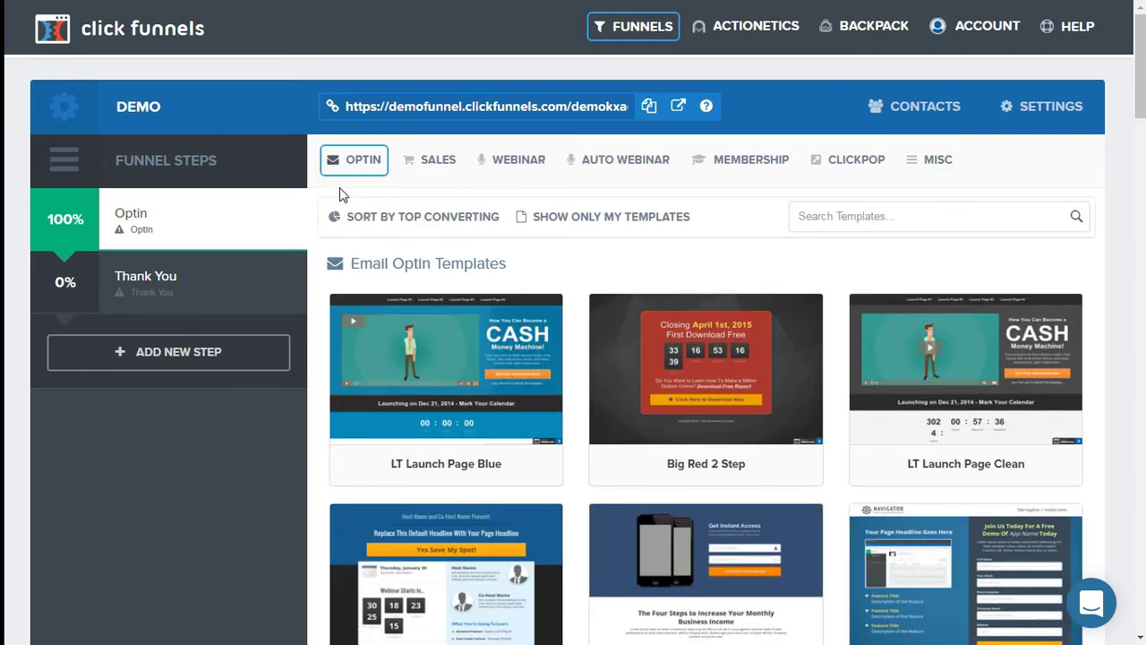
{"action": "left_click", "coordinate": [374, 218]}
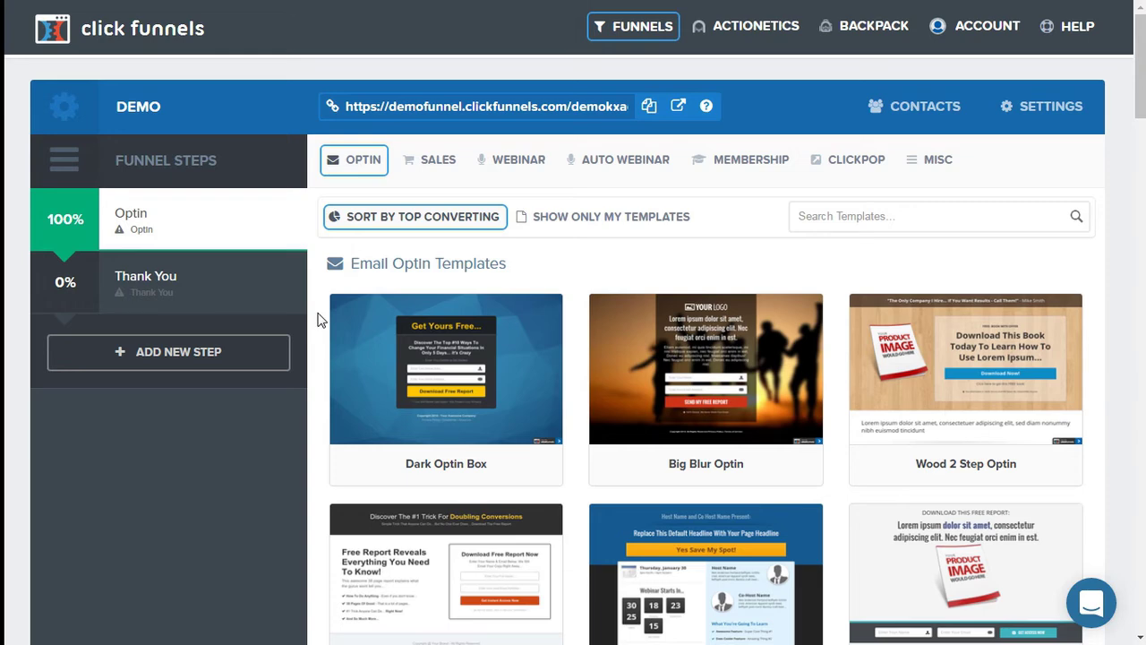
{"action": "mouse_move", "coordinate": [490, 374]}
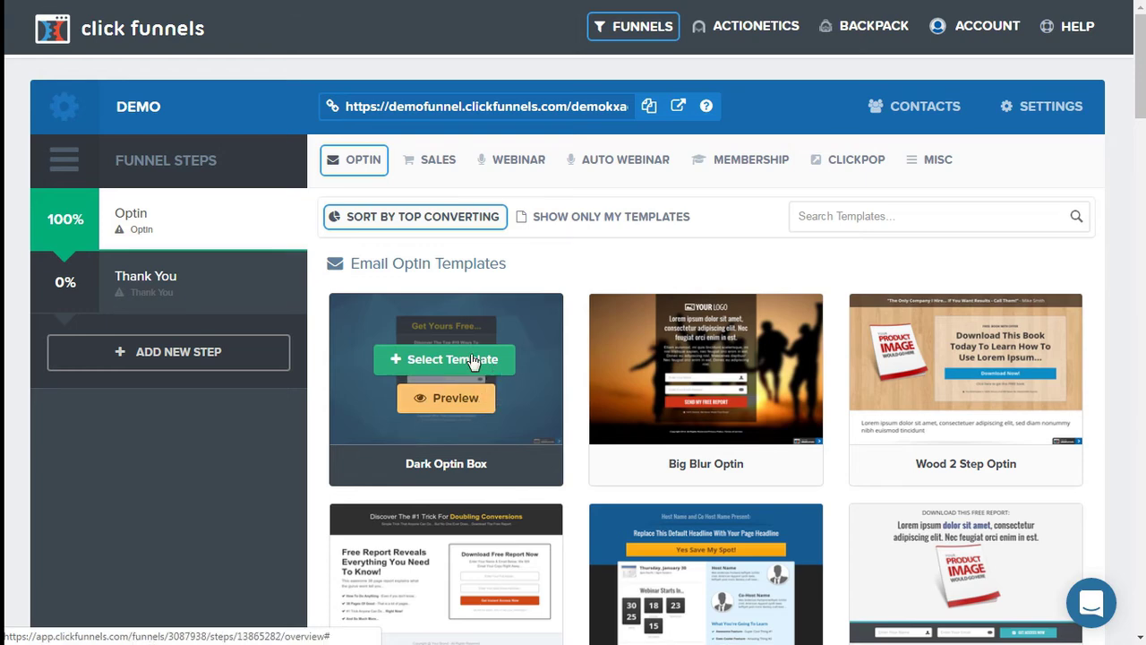
{"action": "left_click", "coordinate": [473, 360]}
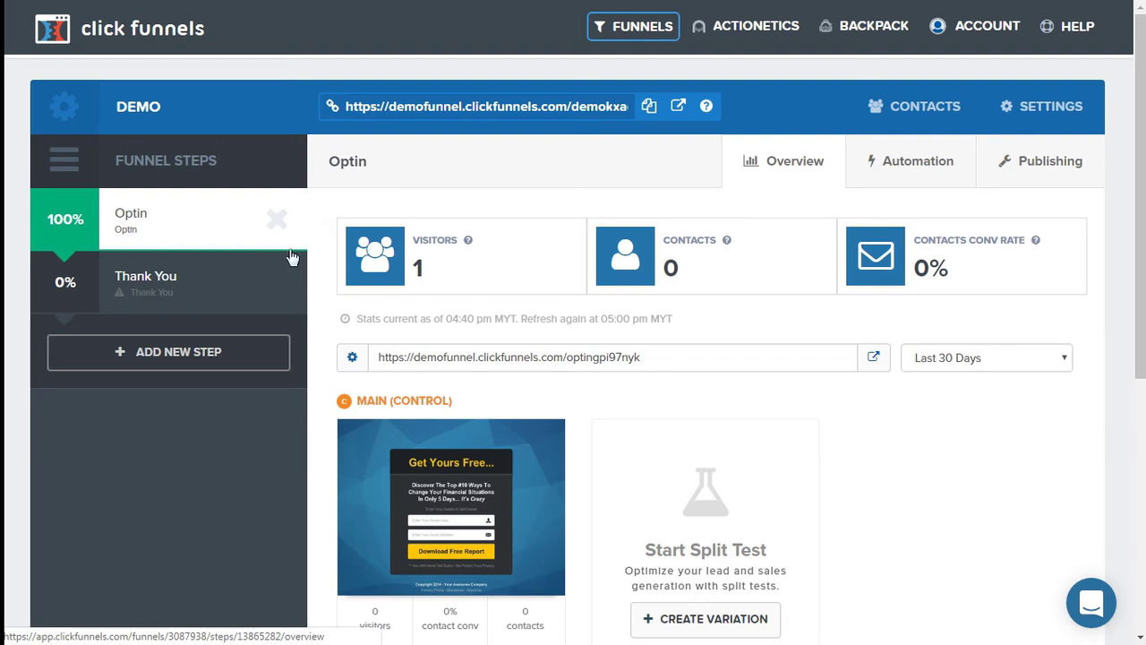
{"action": "scroll", "coordinate": [573, 358], "scroll_direction": "down", "scroll_amount": 2}
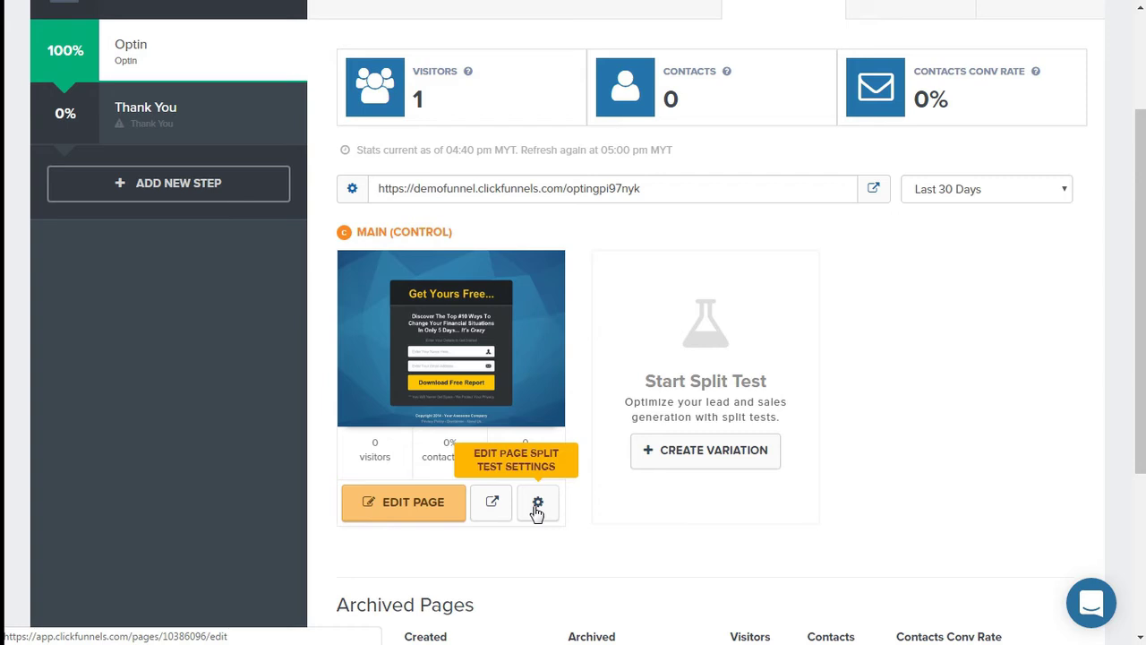
{"action": "scroll", "coordinate": [1018, 481], "scroll_direction": "up", "scroll_amount": 2}
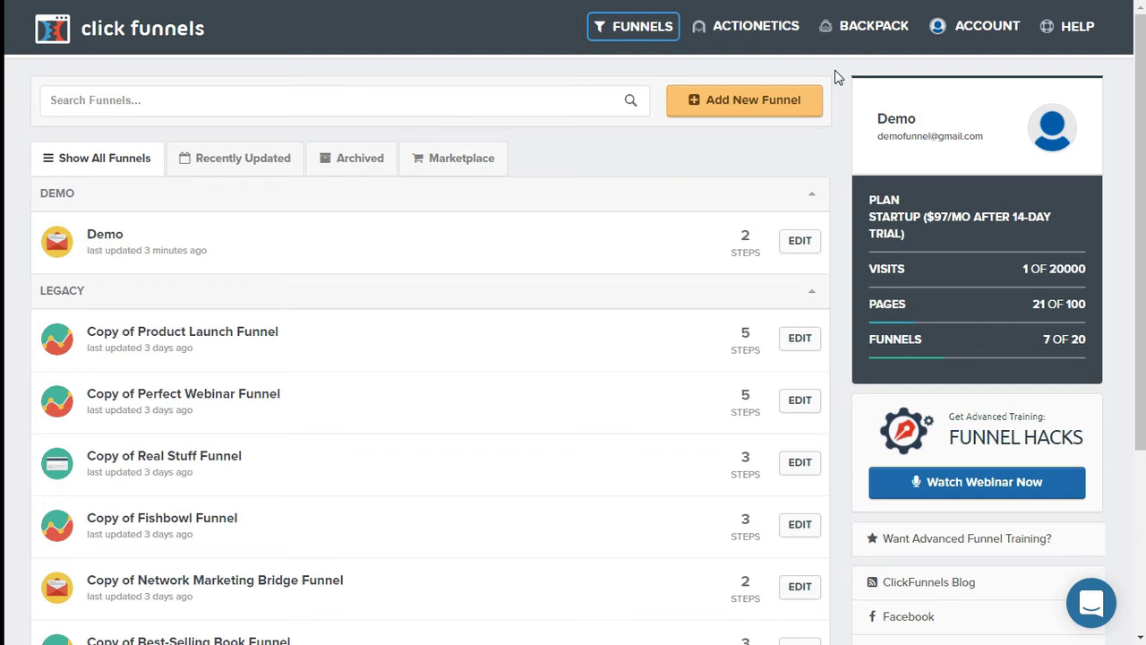
- Review the account's digital assets and the form for adding a new digital asset
{"action": "left_click", "coordinate": [976, 27]}
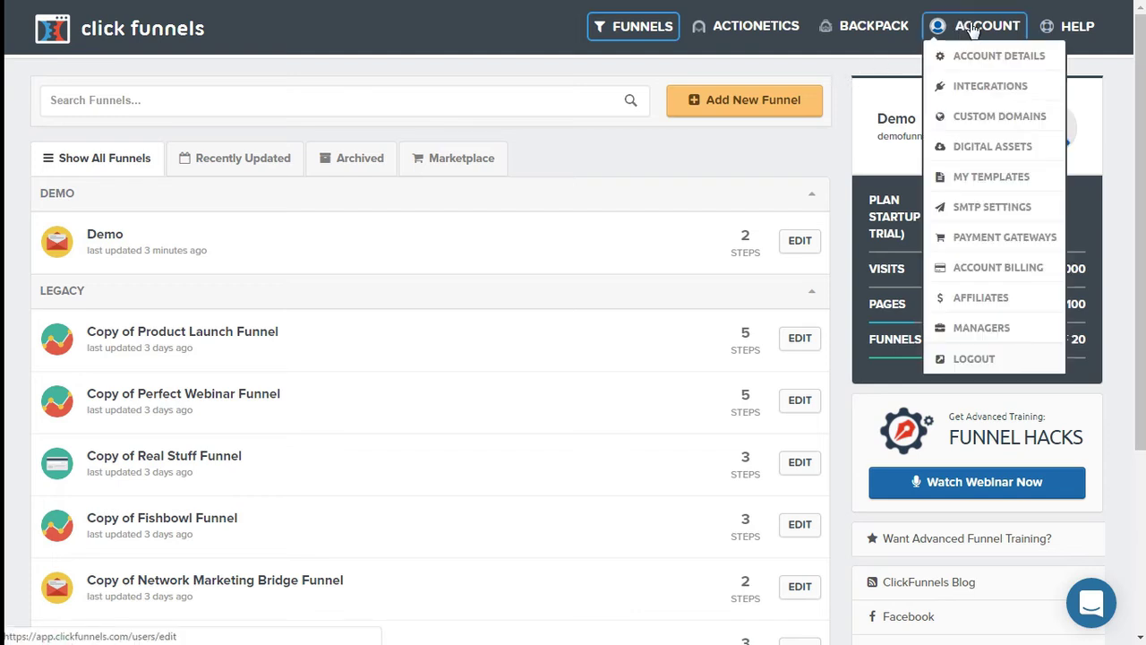
{"action": "left_click", "coordinate": [978, 150]}
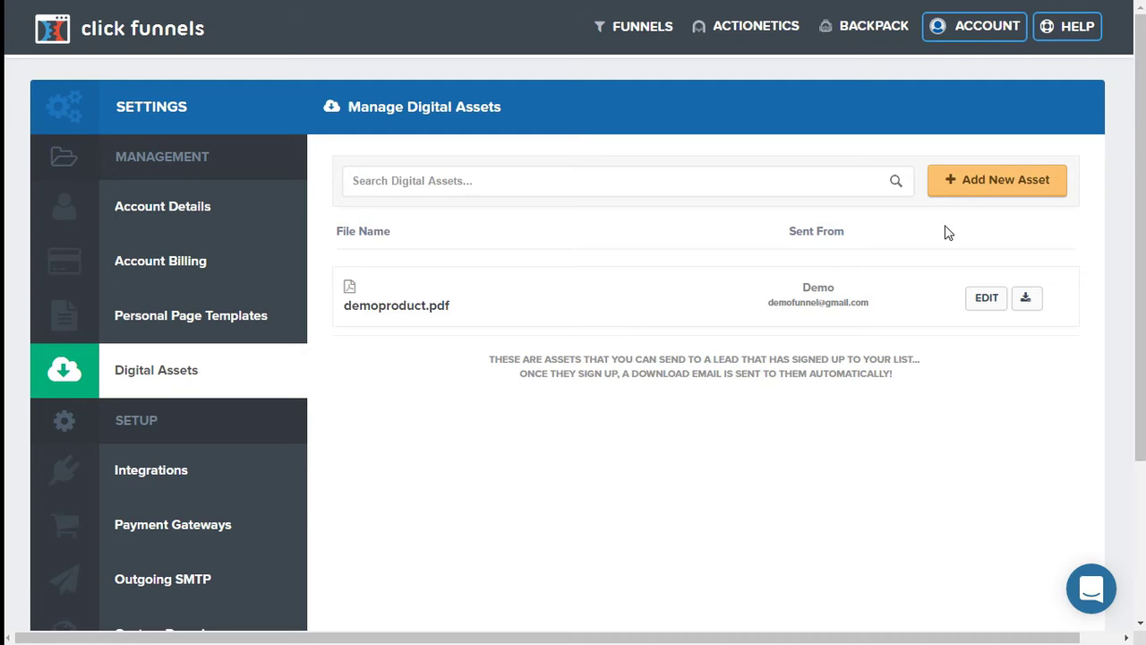
{"action": "left_click", "coordinate": [992, 184]}
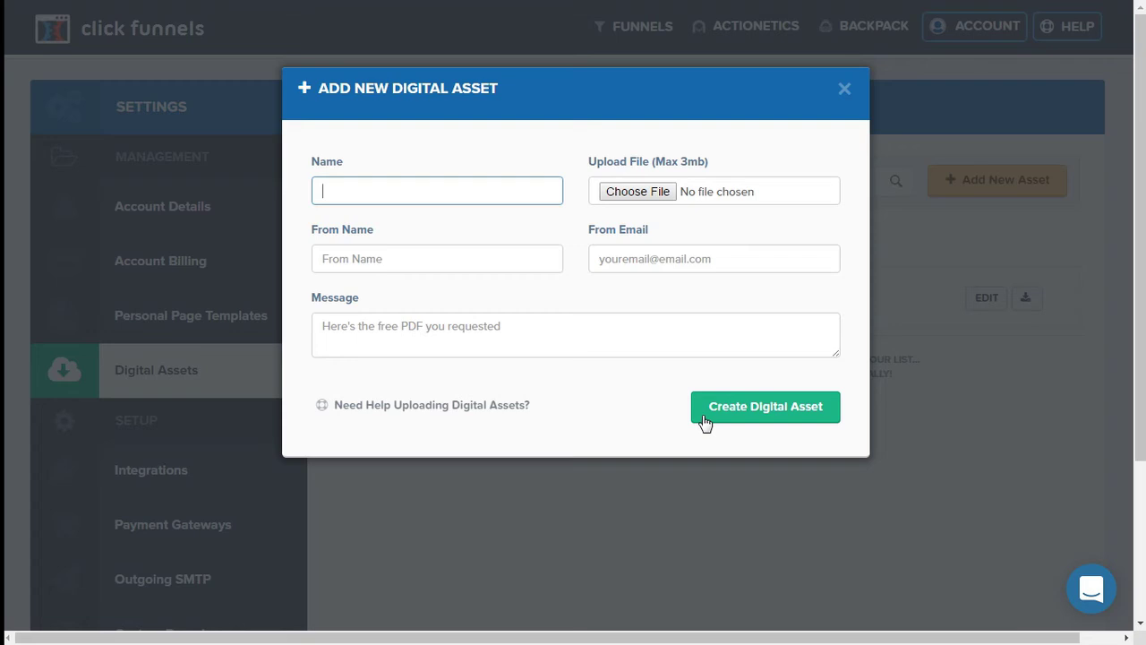
{"action": "left_click", "coordinate": [845, 90]}
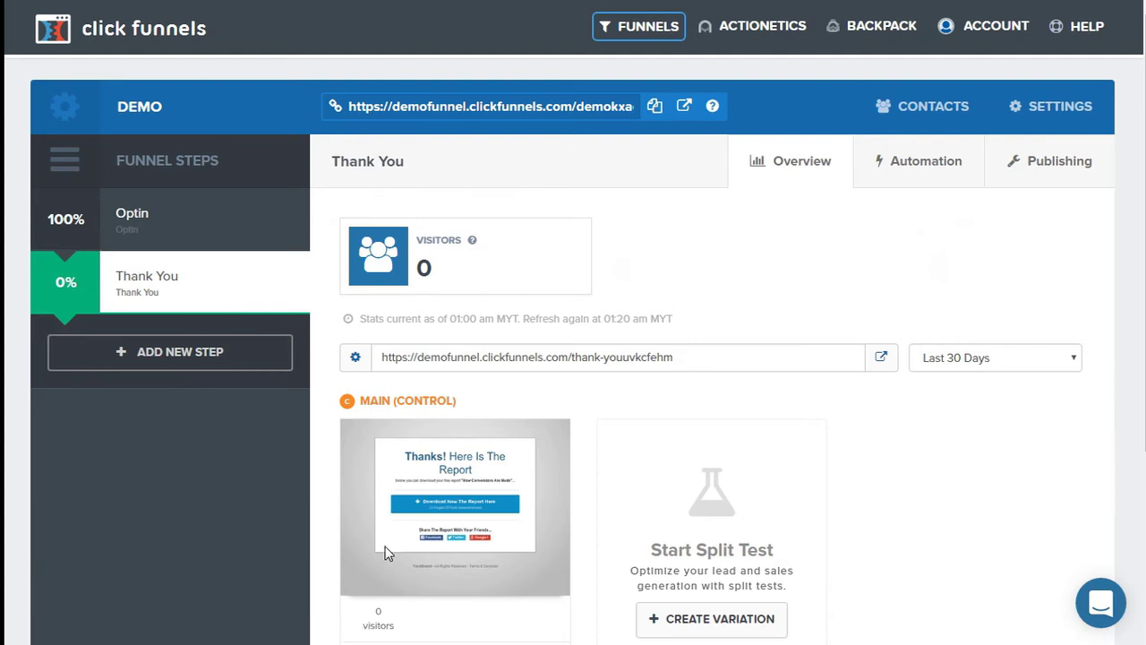
{"action": "scroll", "coordinate": [389, 551], "scroll_direction": "down", "scroll_amount": 2}
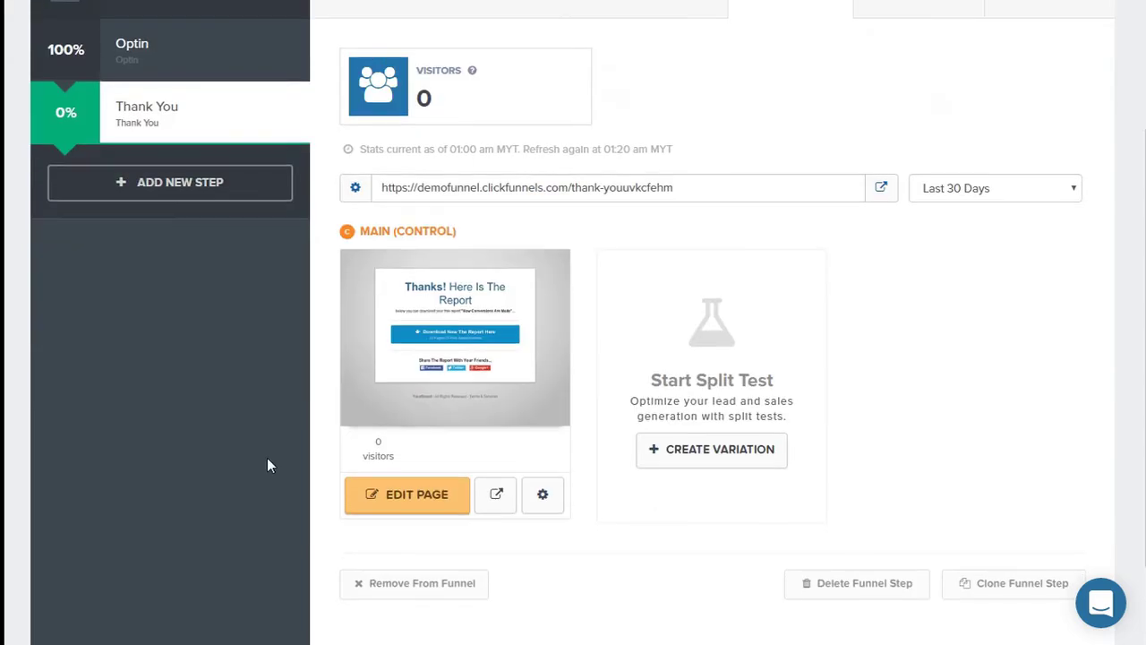
{"action": "left_click", "coordinate": [382, 507]}
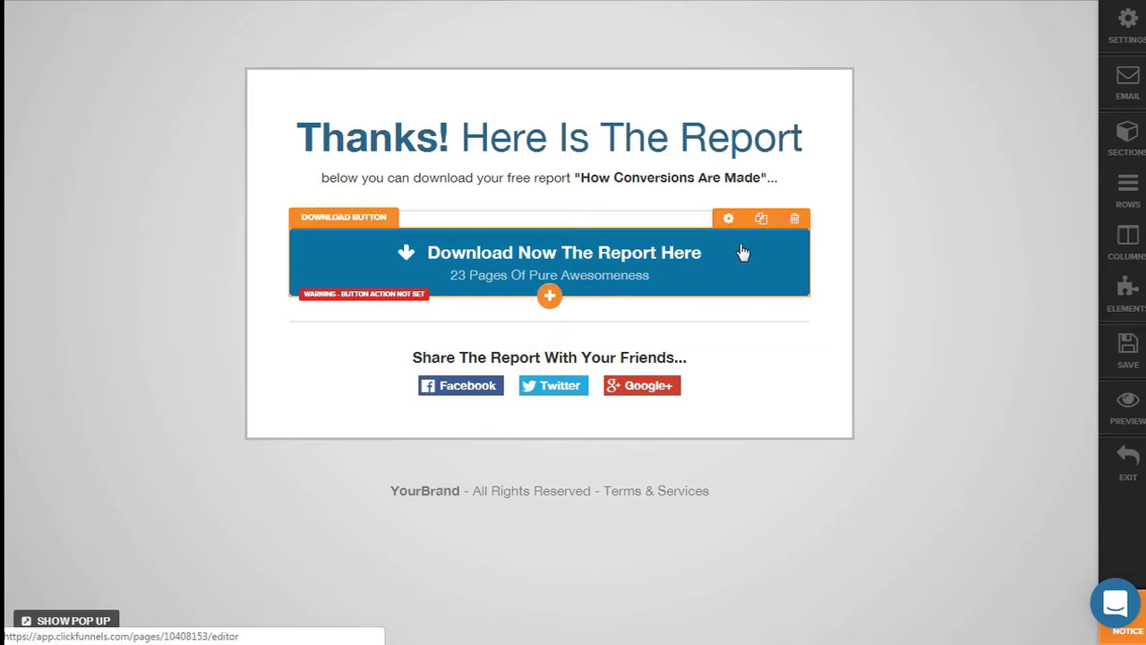
{"action": "left_click", "coordinate": [728, 220]}
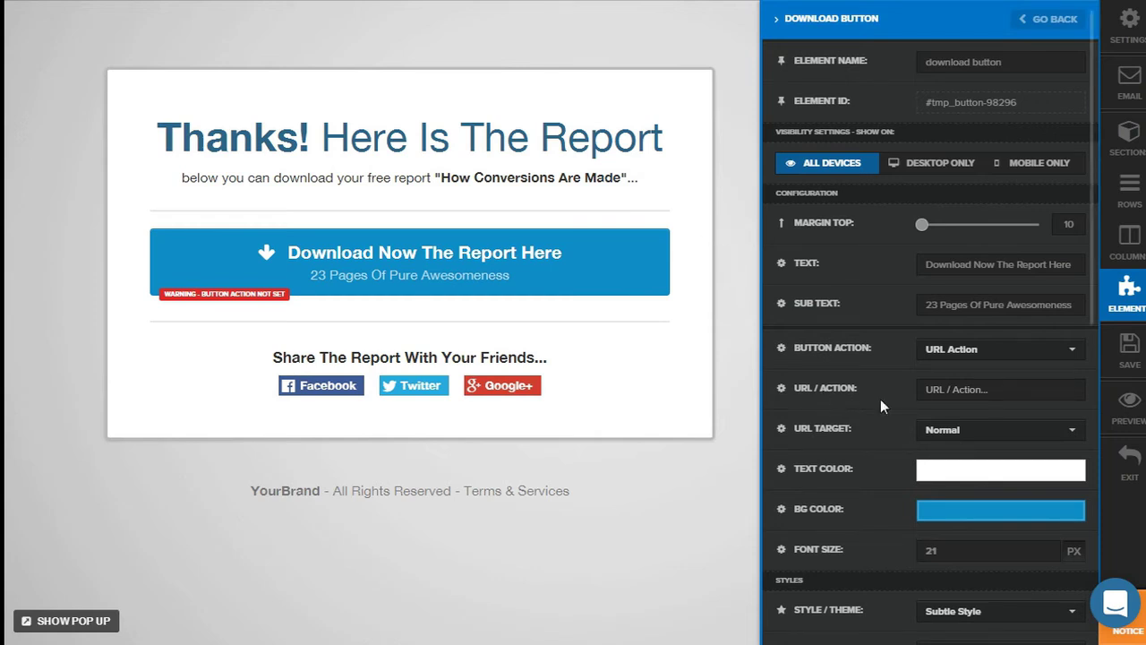
{"action": "left_click", "coordinate": [990, 392]}
{"action": "type", "text": "#"}
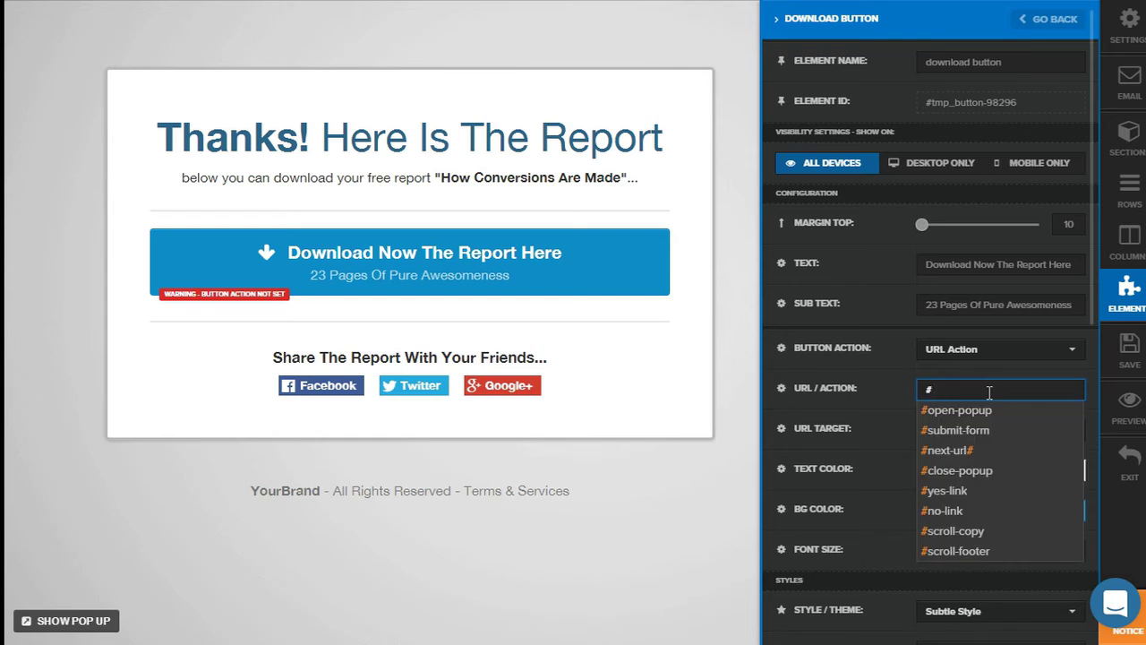
{"action": "left_click_drag", "start_coordinate": [961, 390], "coordinate": [913, 388]}
{"action": "type", "text": "https://images.clickfunnels.com/uploads/digital_asset/file/209268/DemoProduct.pdf"}
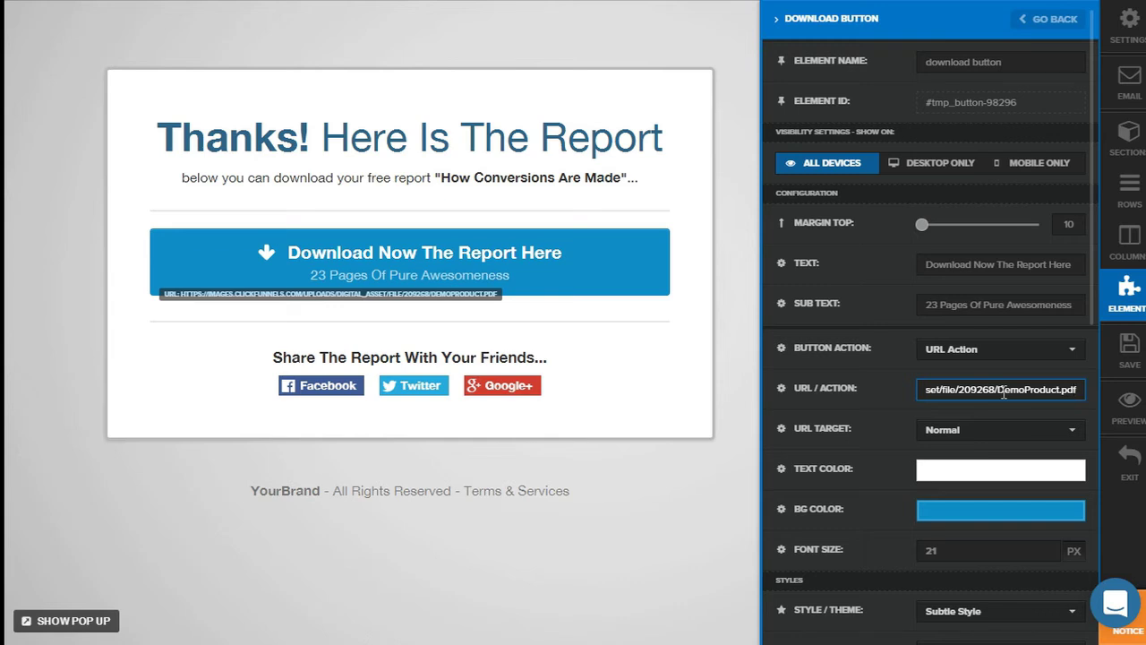
{"action": "left_click", "coordinate": [1139, 356]}
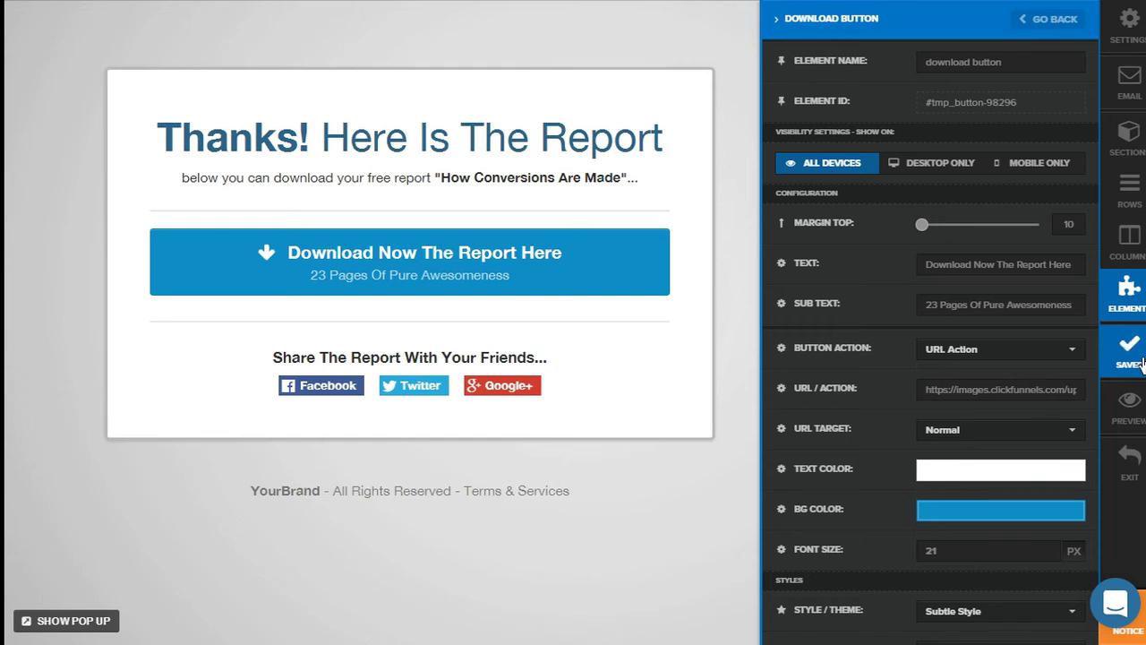
{"action": "left_click", "coordinate": [5, 333]}
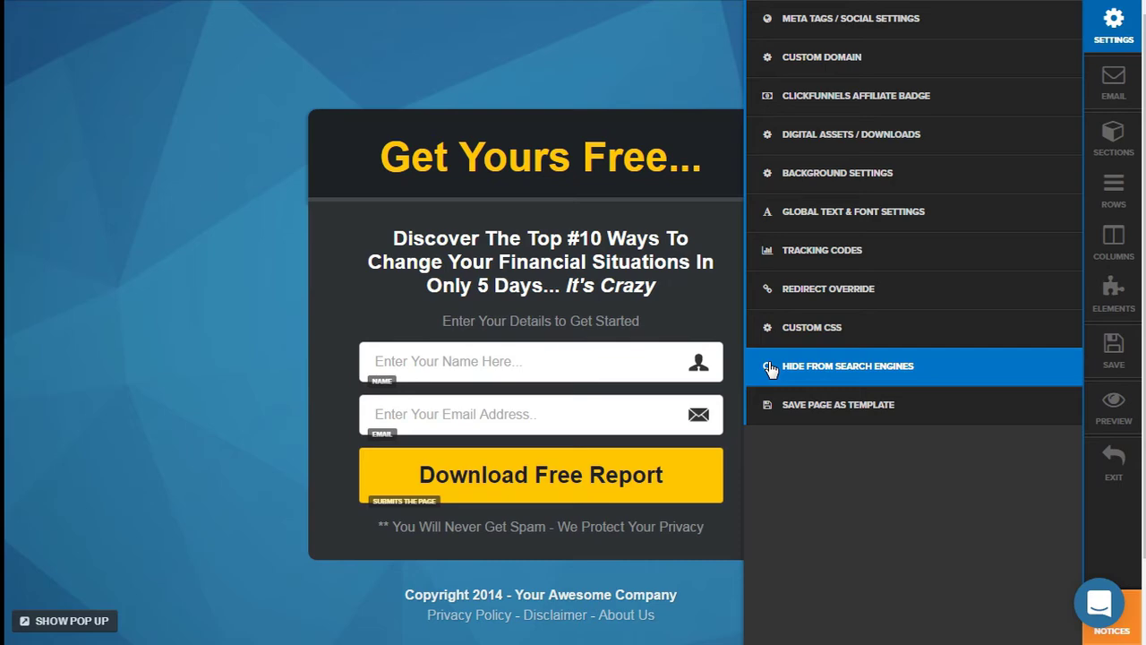
- Review the Optin page's search engine visibility options and its email integration settings
{"action": "left_click", "coordinate": [770, 369]}
{"action": "left_click", "coordinate": [1058, 66]}
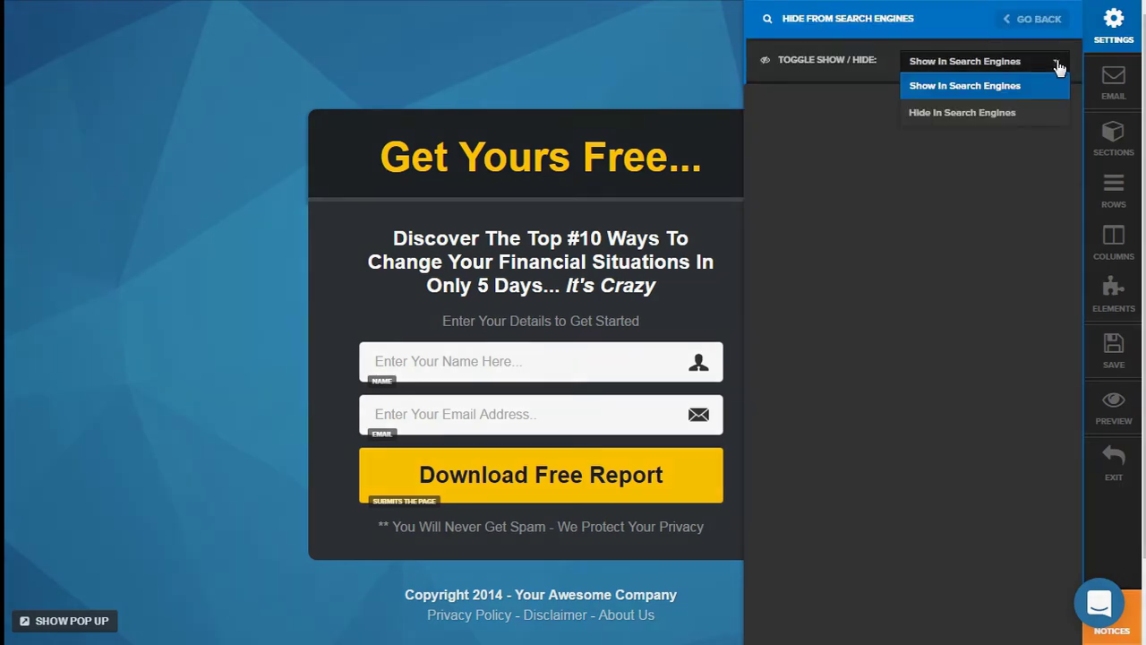
{"action": "left_click", "coordinate": [1034, 19]}
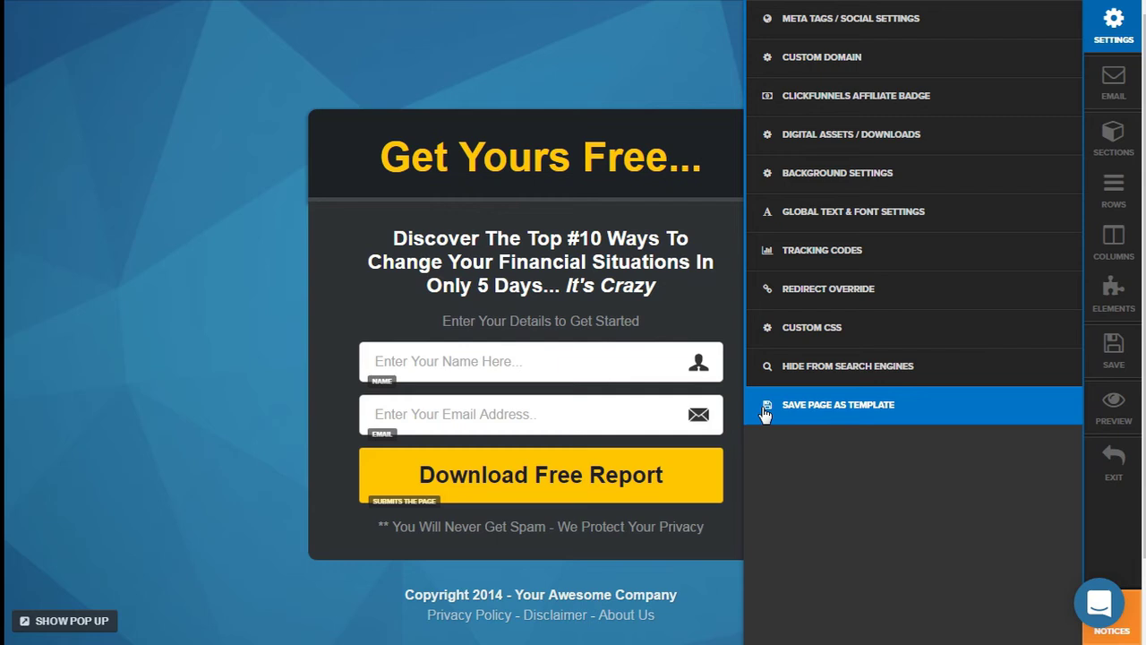
{"action": "left_click", "coordinate": [1118, 85]}
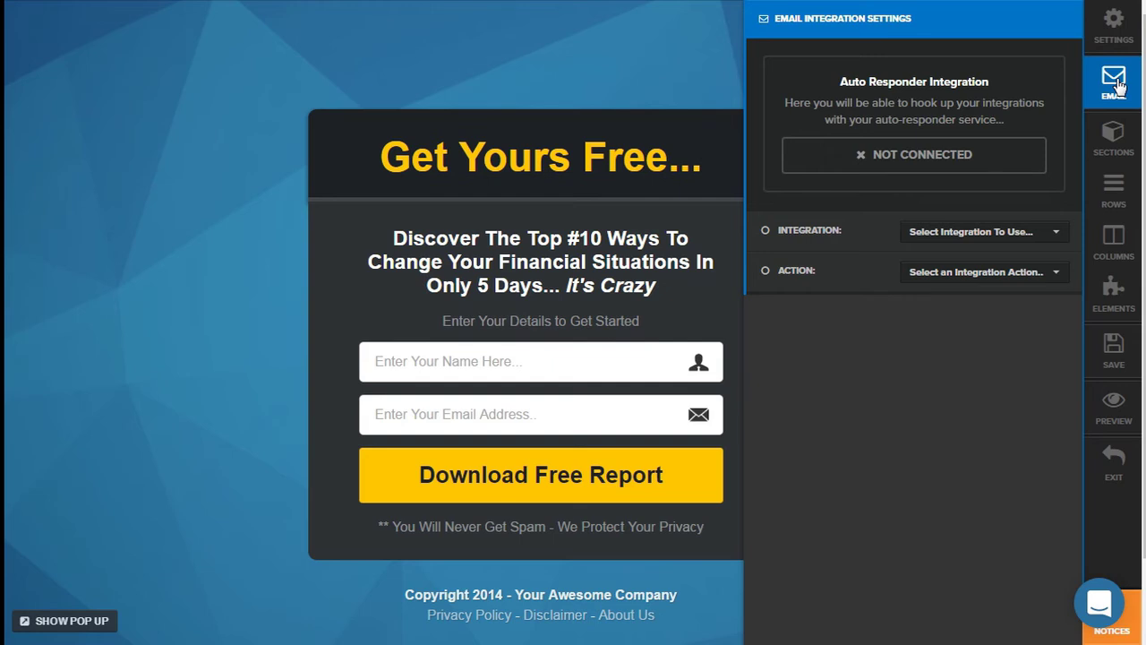
- Hide the Optin page's Main Headline section and show it again
{"action": "left_click", "coordinate": [1121, 145]}
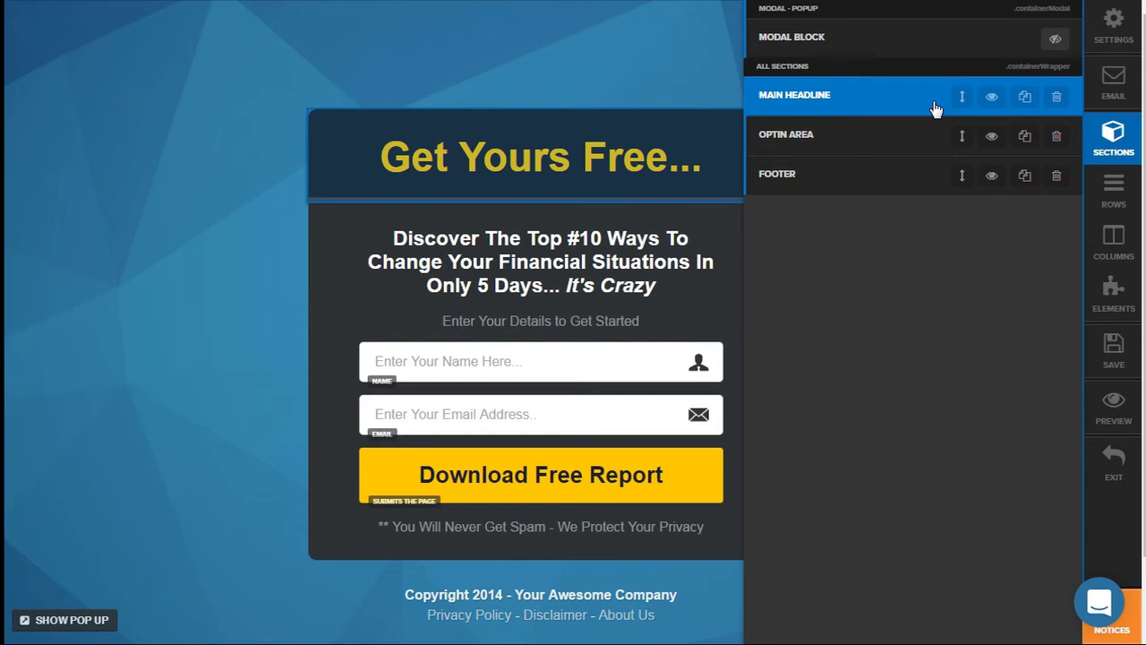
{"action": "left_click", "coordinate": [992, 98]}
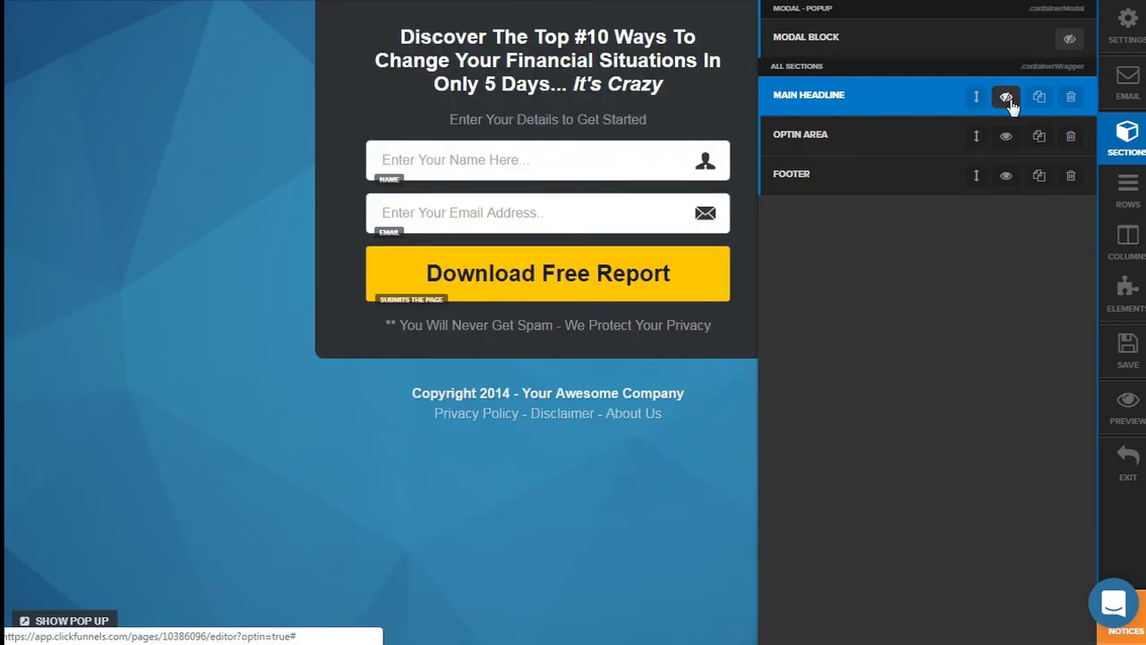
{"action": "left_click", "coordinate": [1007, 98]}
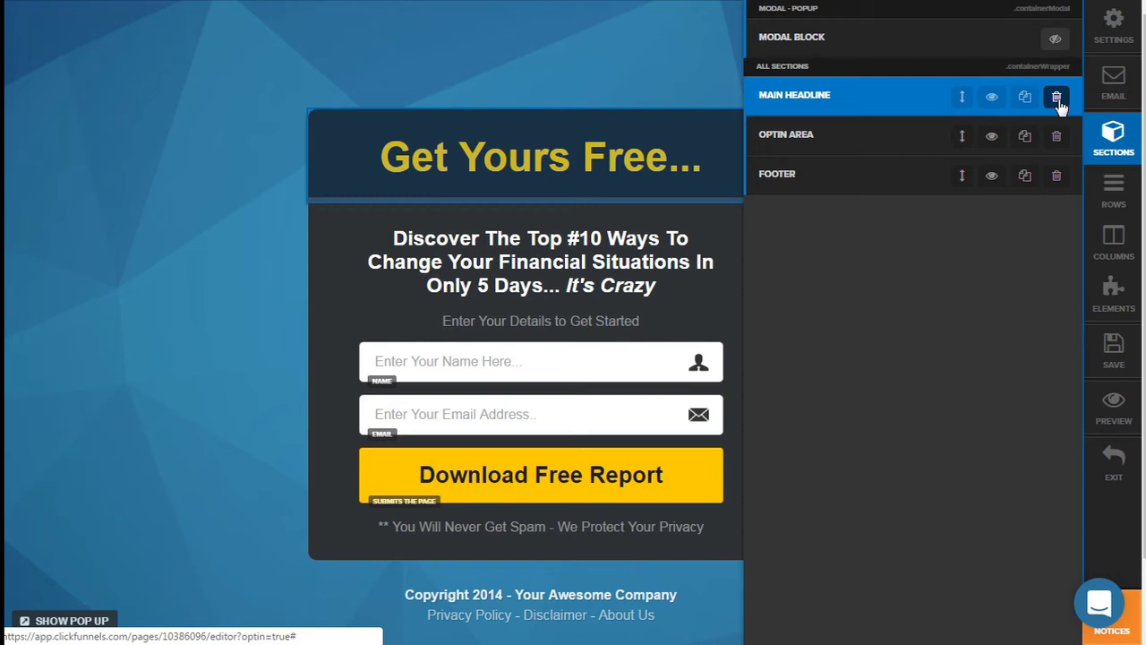
- Look through the rows, columns and elements that make up the Optin page
{"action": "left_click", "coordinate": [1113, 188]}
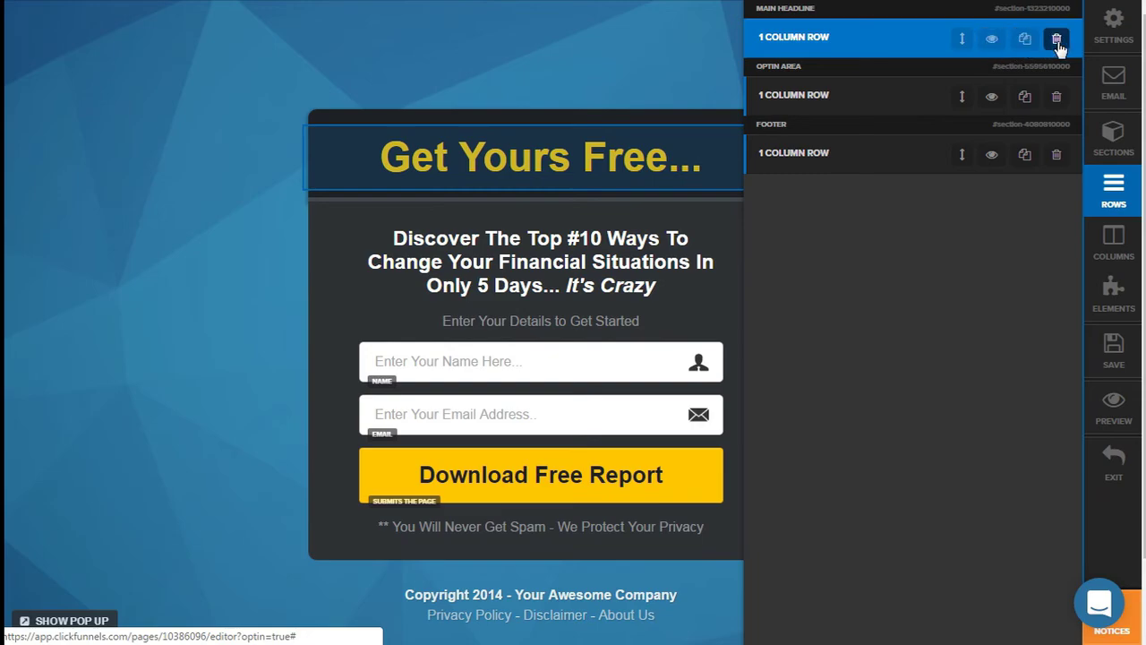
{"action": "left_click", "coordinate": [1111, 243]}
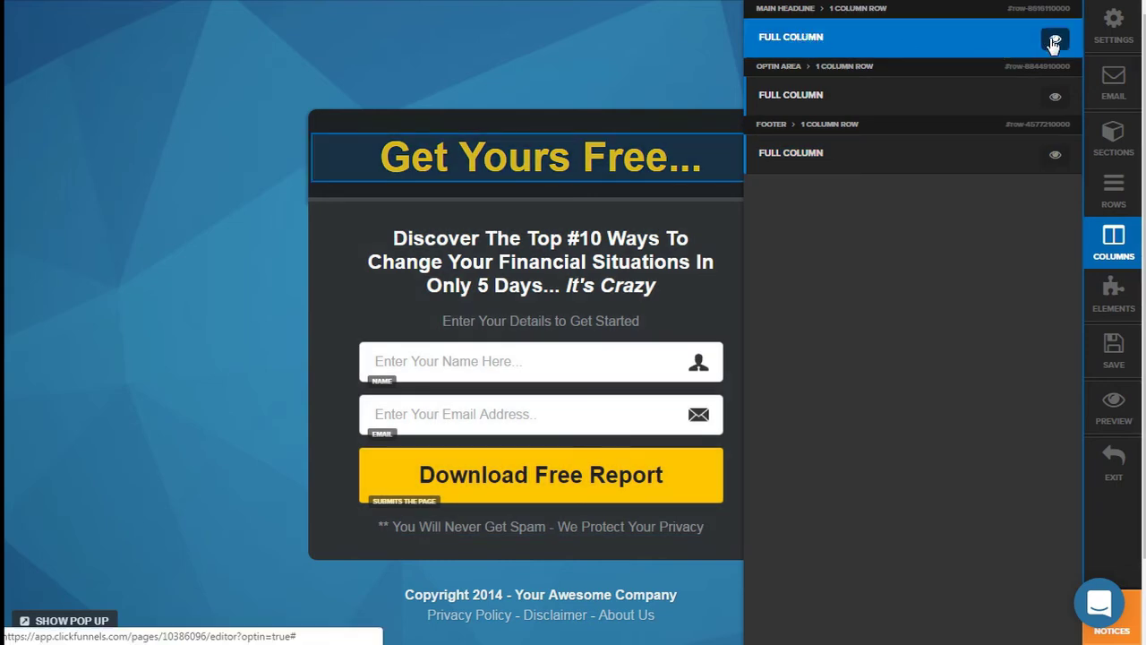
{"action": "left_click", "coordinate": [1113, 295]}
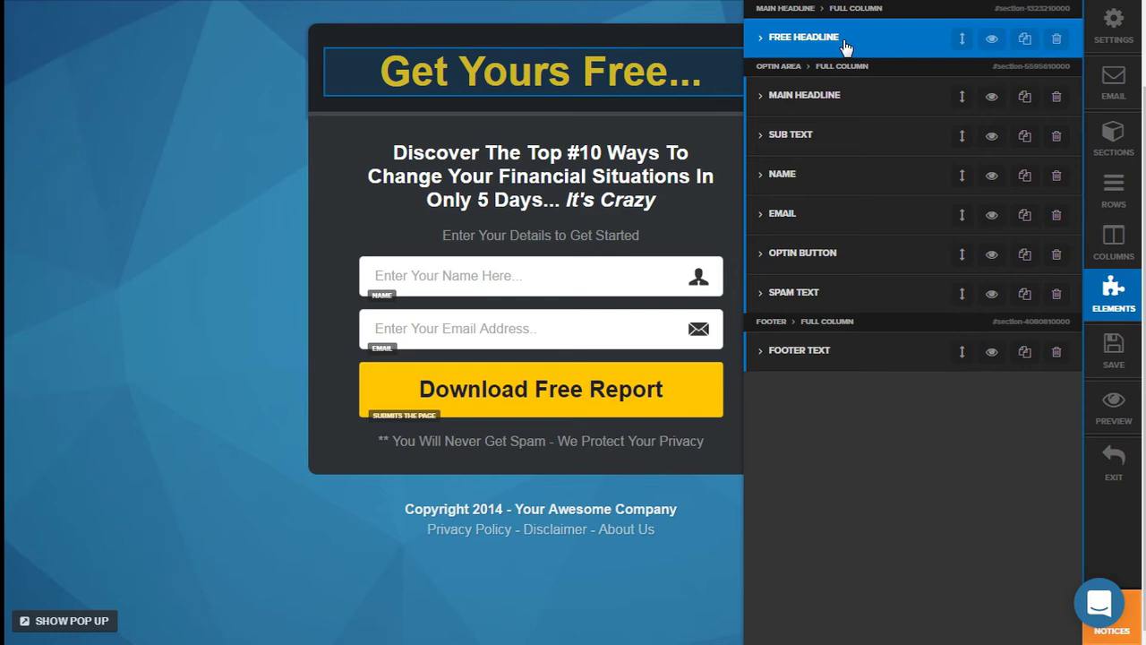
- Examine the Optin page's elements one by one, from the main headline through the form fields and button to the footer text
{"action": "left_click", "coordinate": [820, 97]}
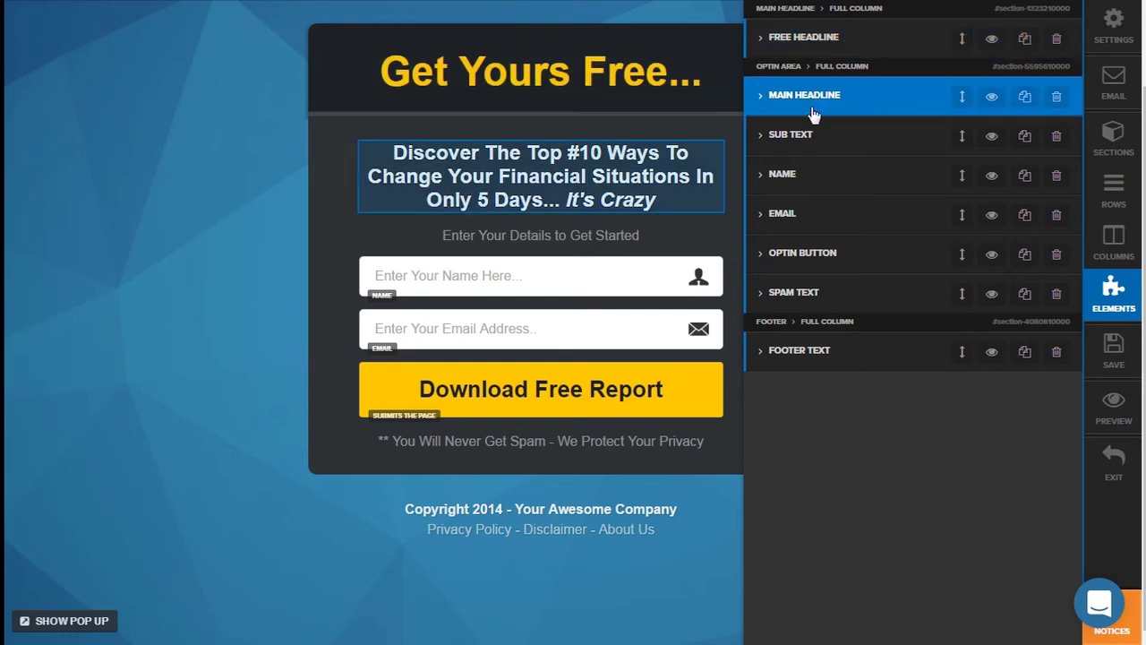
{"action": "left_click", "coordinate": [809, 142]}
{"action": "left_click", "coordinate": [791, 186]}
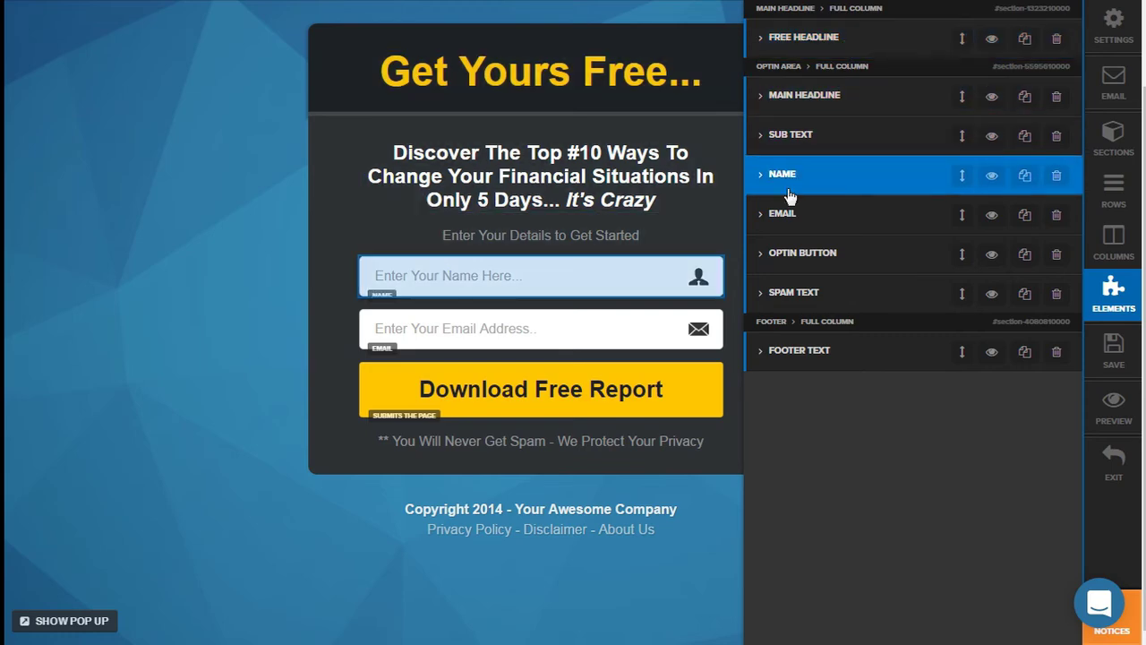
{"action": "left_click", "coordinate": [779, 222]}
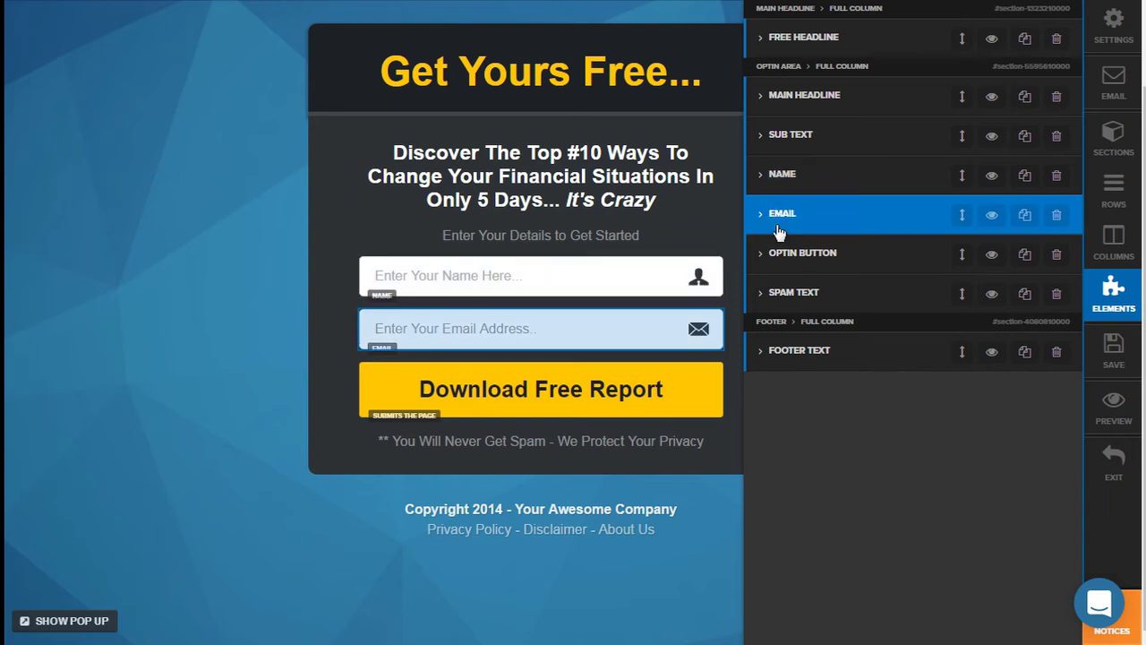
{"action": "left_click", "coordinate": [778, 258]}
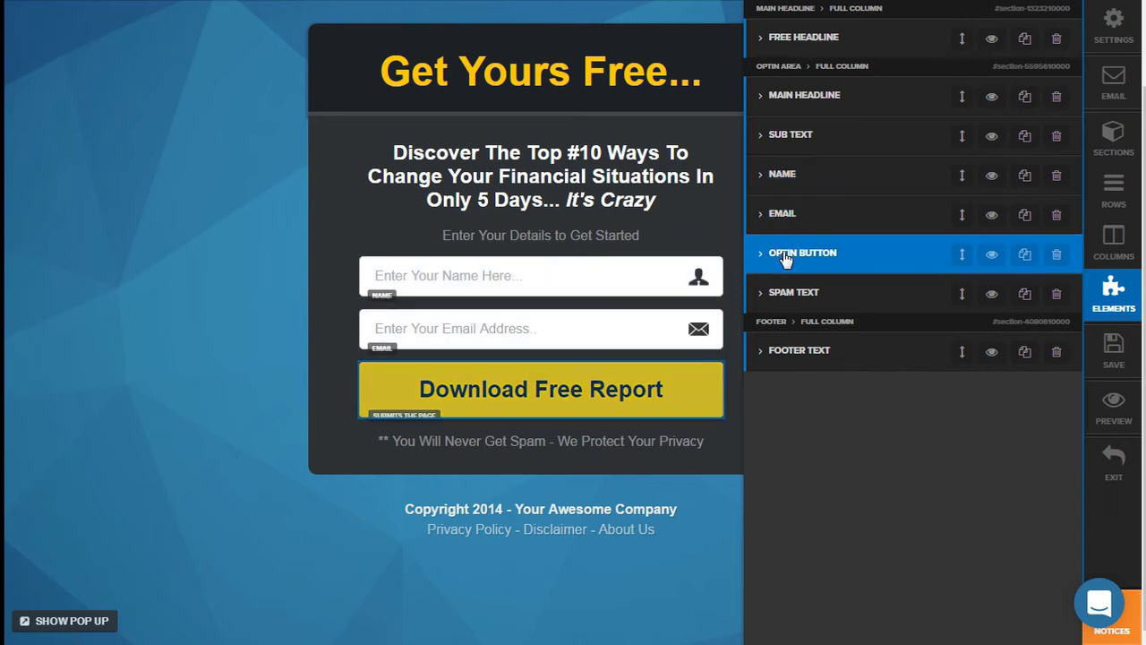
{"action": "left_click", "coordinate": [780, 299]}
{"action": "left_click", "coordinate": [784, 355]}
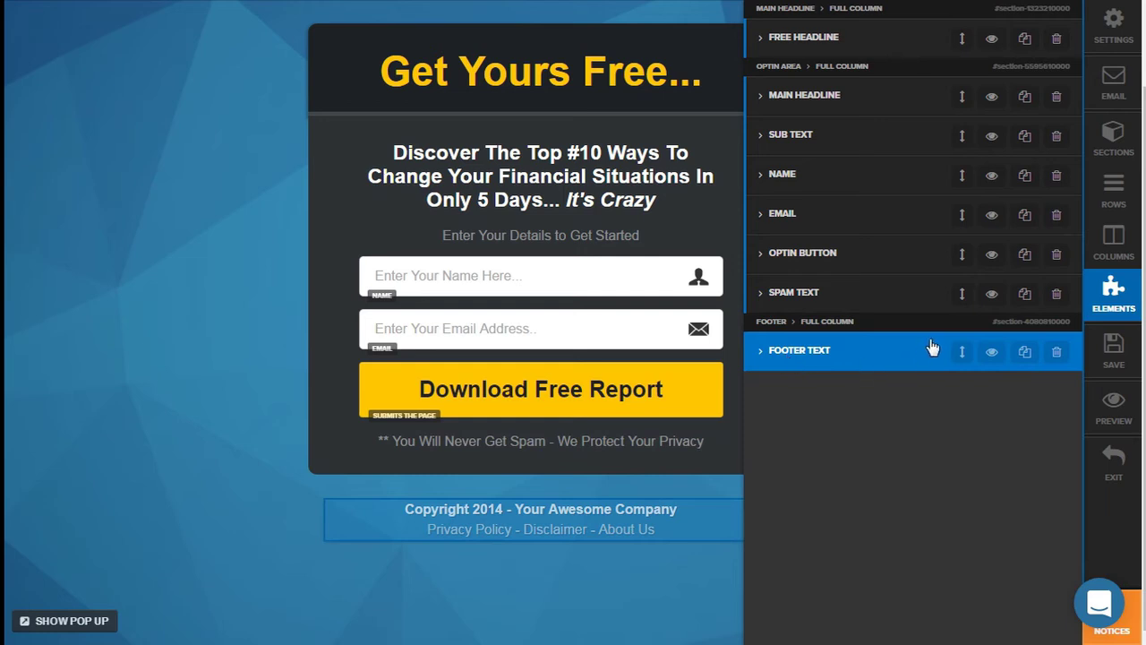
{"action": "left_click", "coordinate": [894, 150]}
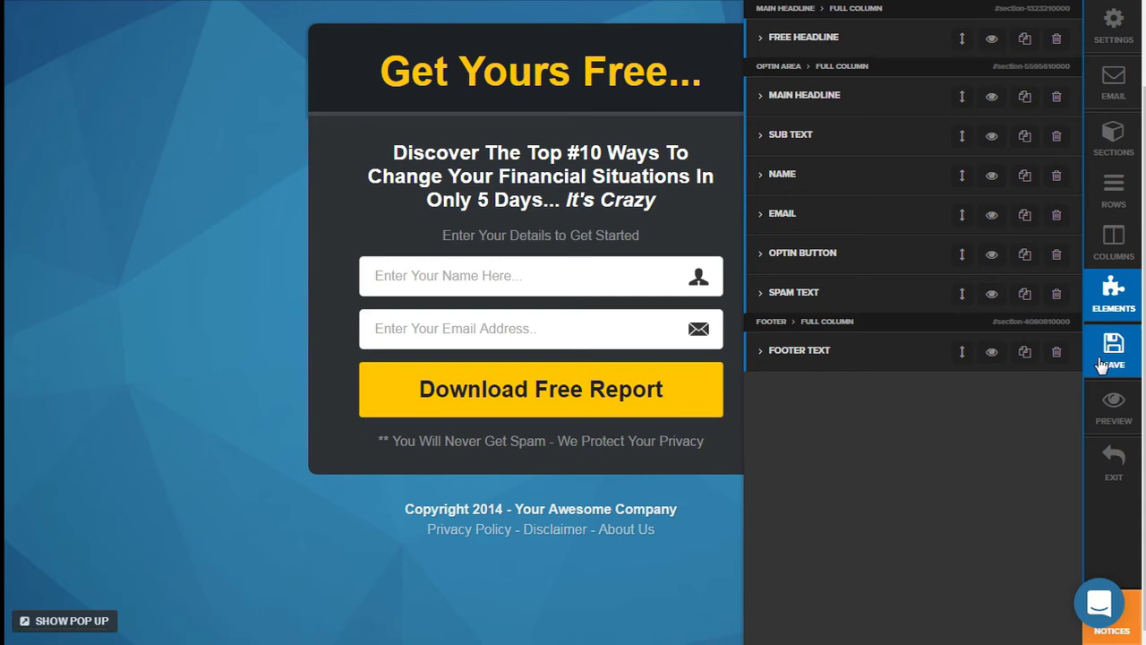
- Open the Main Headline section's settings, try the Full Page width and set the width back to Extra Small
{"action": "left_click", "coordinate": [1098, 467]}
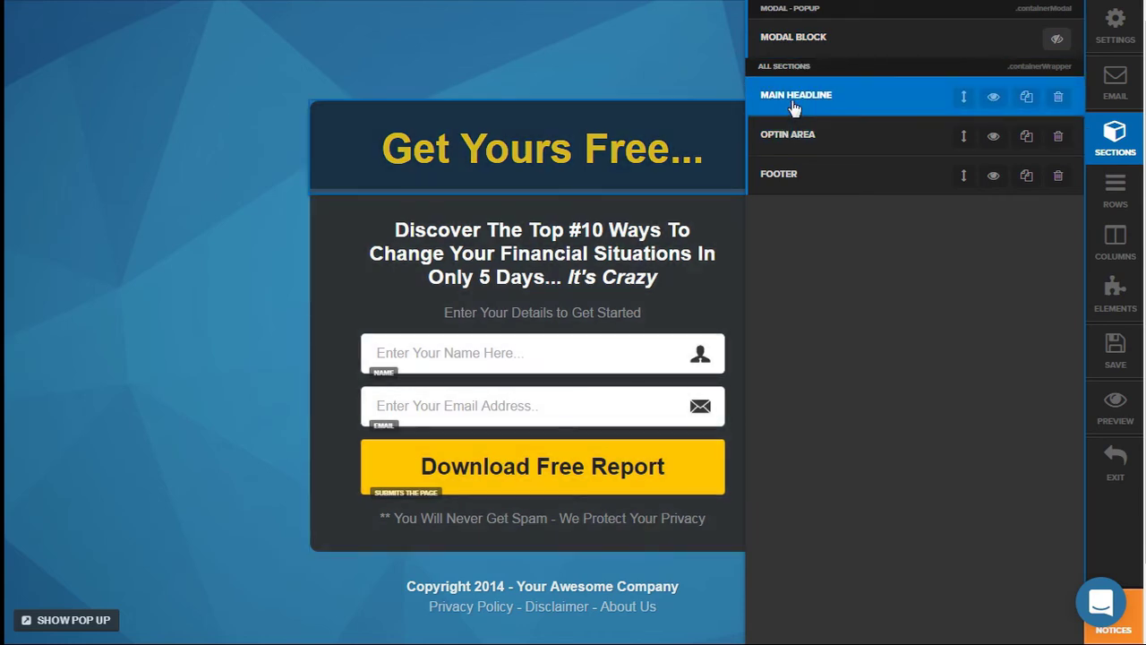
{"action": "left_click", "coordinate": [793, 100]}
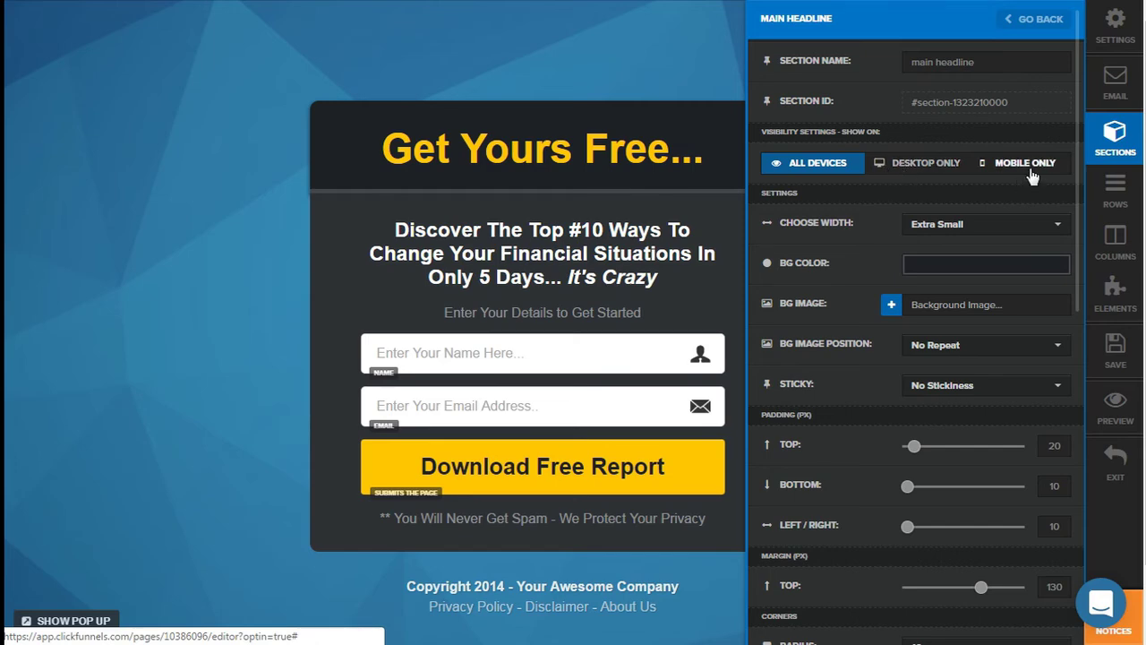
{"action": "left_click", "coordinate": [936, 230]}
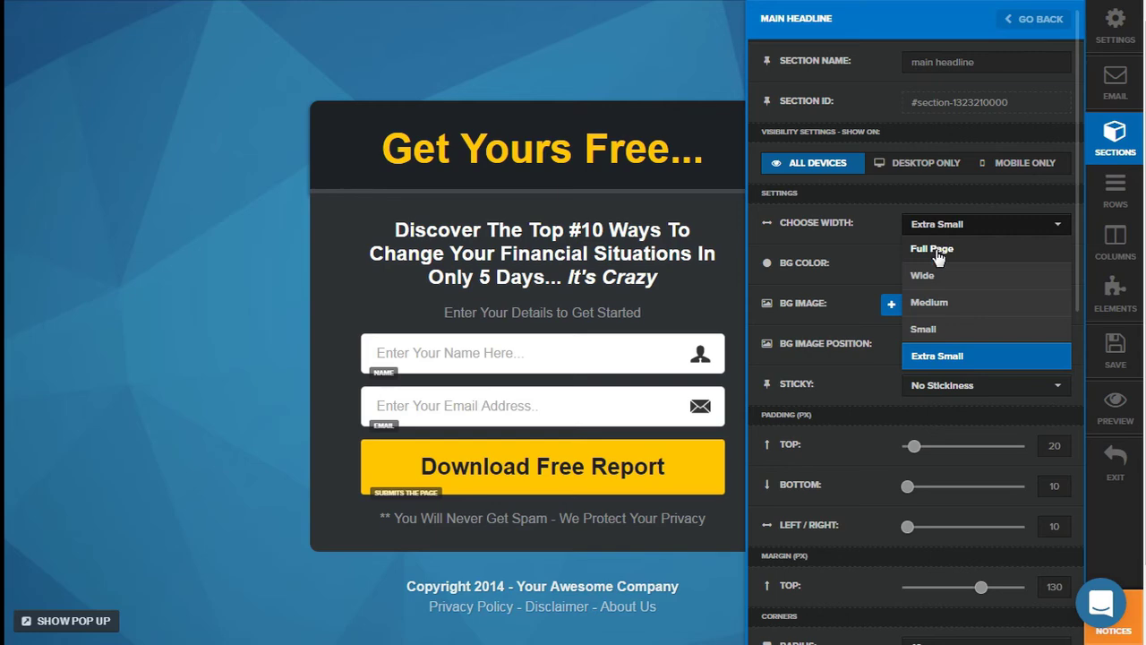
{"action": "left_click", "coordinate": [936, 254]}
{"action": "left_click", "coordinate": [945, 227]}
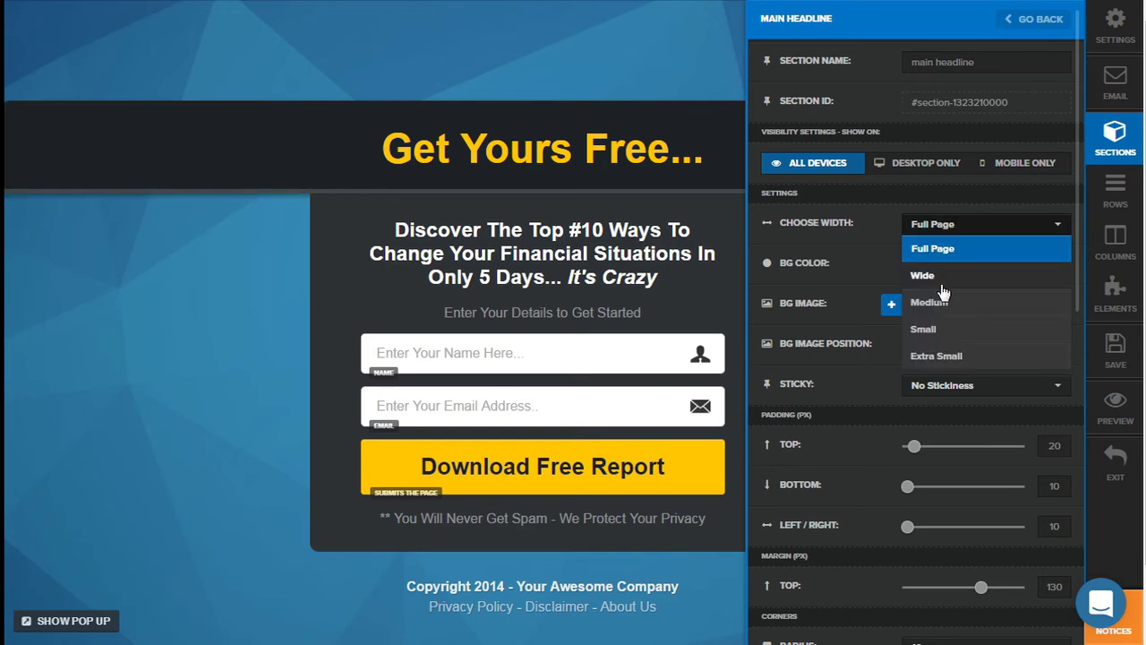
{"action": "left_click", "coordinate": [944, 356]}
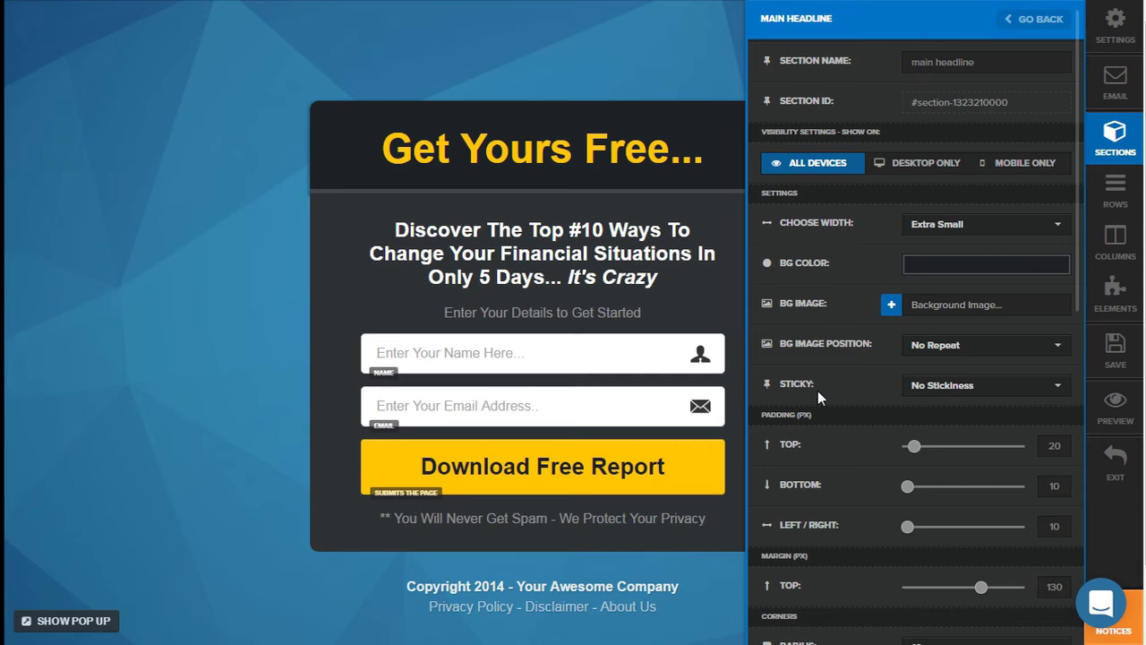
- Review the Main Headline section's stickiness options and its padding, margin, corner and border settings
{"action": "left_click", "coordinate": [928, 389]}
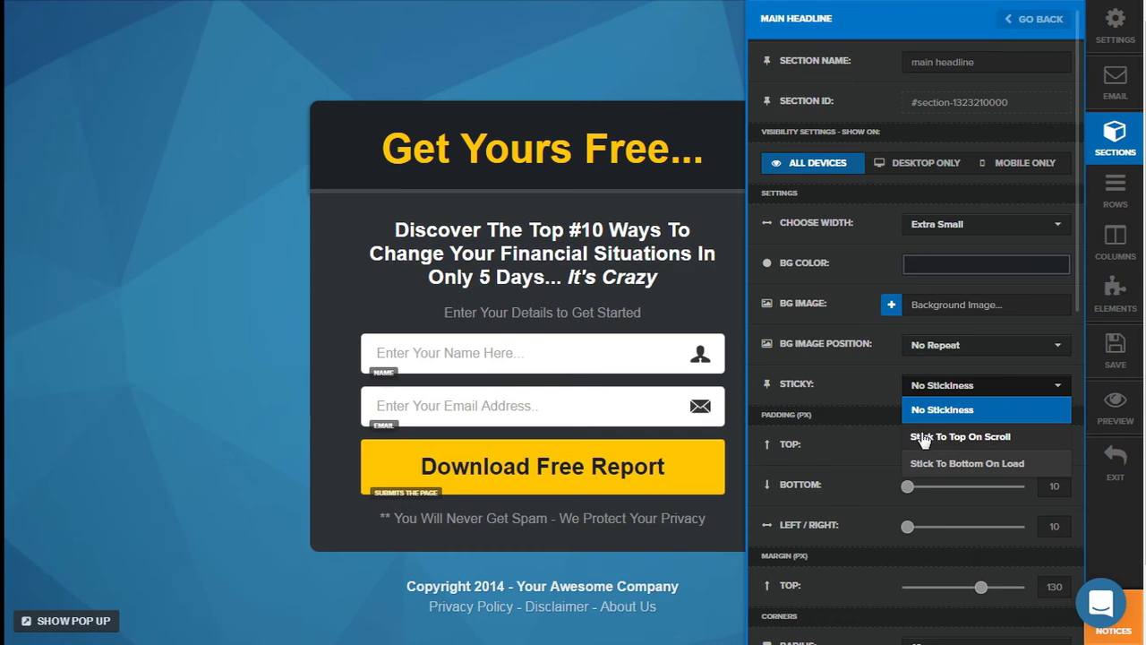
{"action": "left_click", "coordinate": [819, 386]}
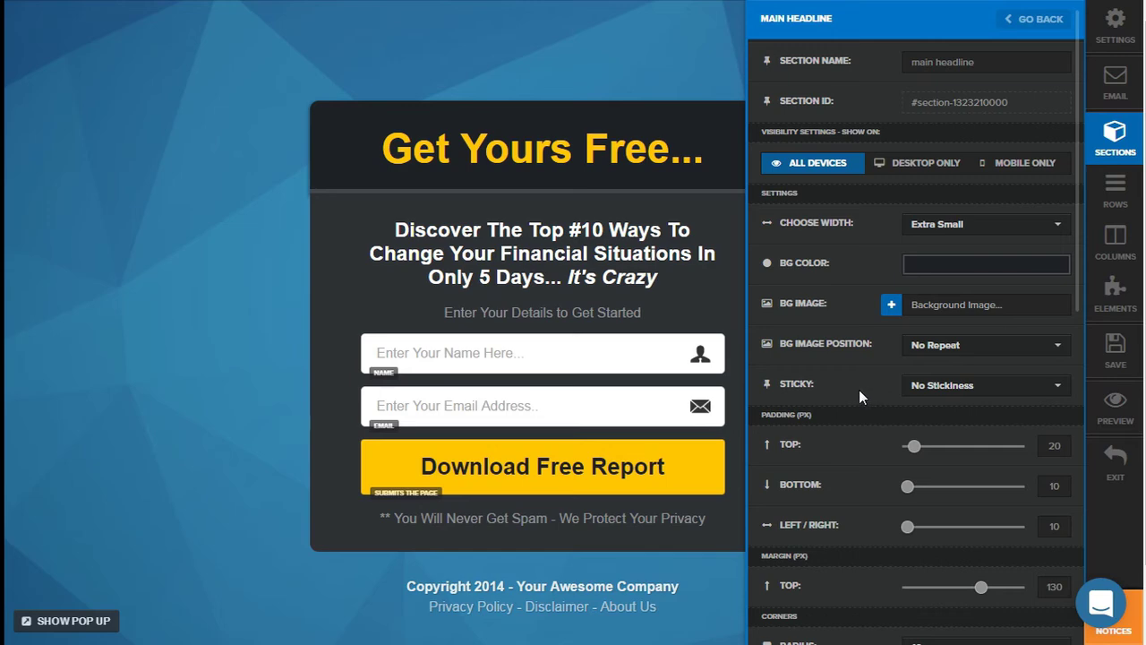
{"action": "scroll", "coordinate": [856, 392], "scroll_direction": "down", "scroll_amount": 2}
{"action": "scroll", "coordinate": [857, 304], "scroll_direction": "down", "scroll_amount": 2}
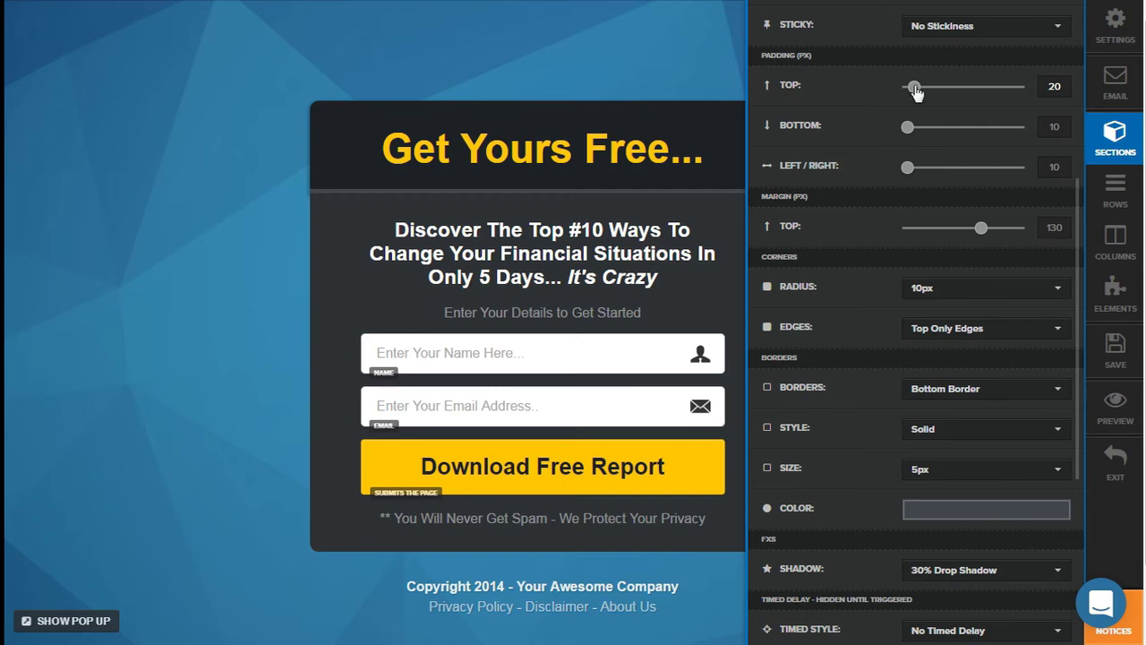
- Try a top padding of 57 px on the Main Headline section and set it back to 20 px
{"action": "left_click_drag", "start_coordinate": [915, 92], "coordinate": [941, 97]}
{"action": "double_click", "coordinate": [1053, 85]}
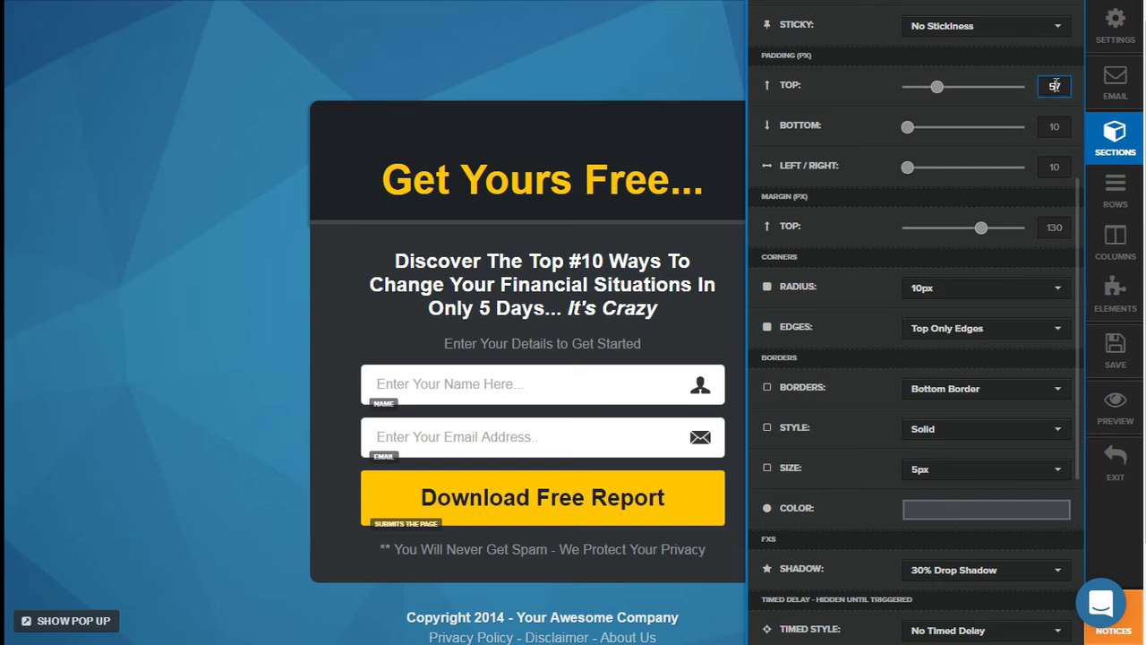
{"action": "type", "text": "20"}
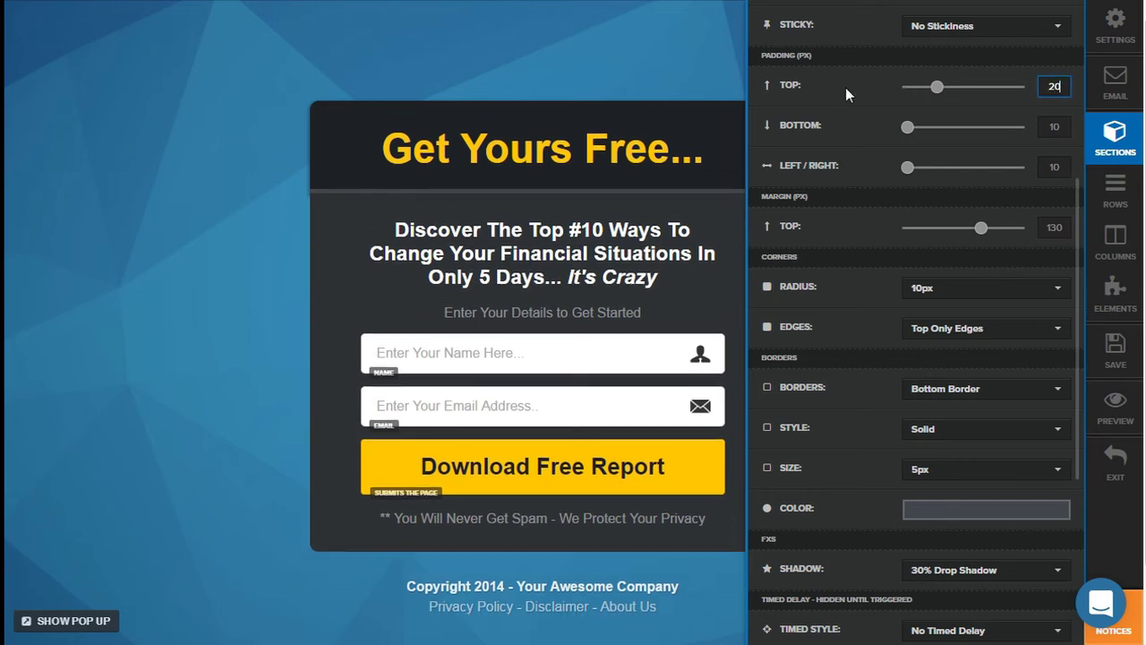
{"action": "left_click", "coordinate": [845, 87]}
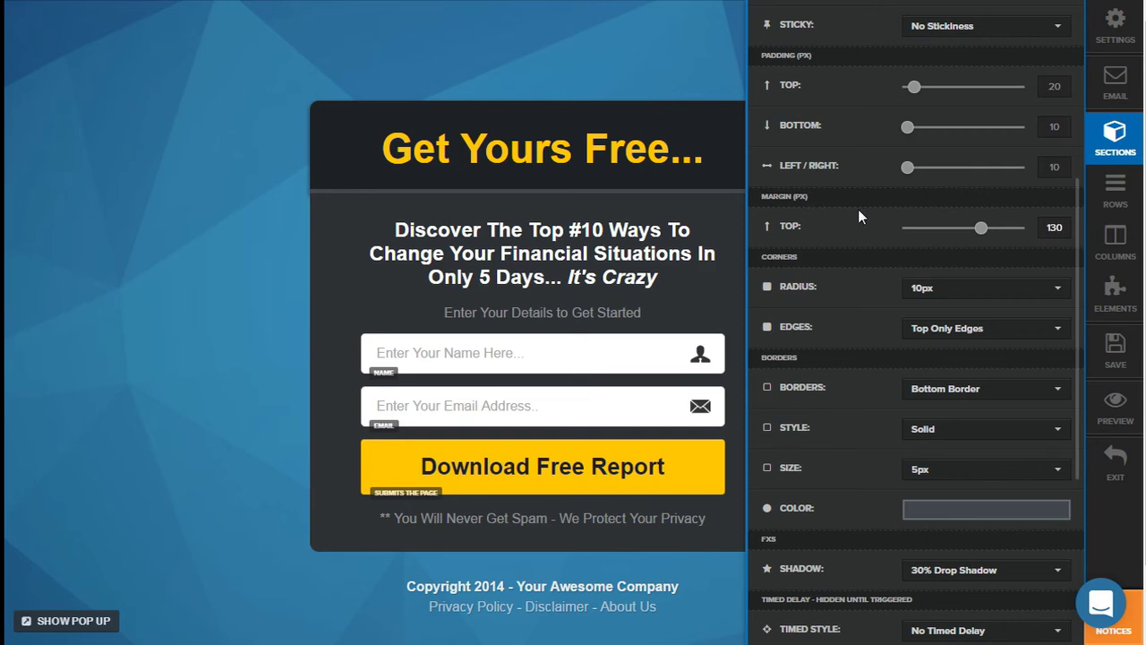
- Try a top margin of 131 px on the Main Headline section and set it back to 130 px
{"action": "scroll", "coordinate": [1009, 231], "scroll_direction": "up", "scroll_amount": 1}
{"action": "left_click", "coordinate": [1061, 229]}
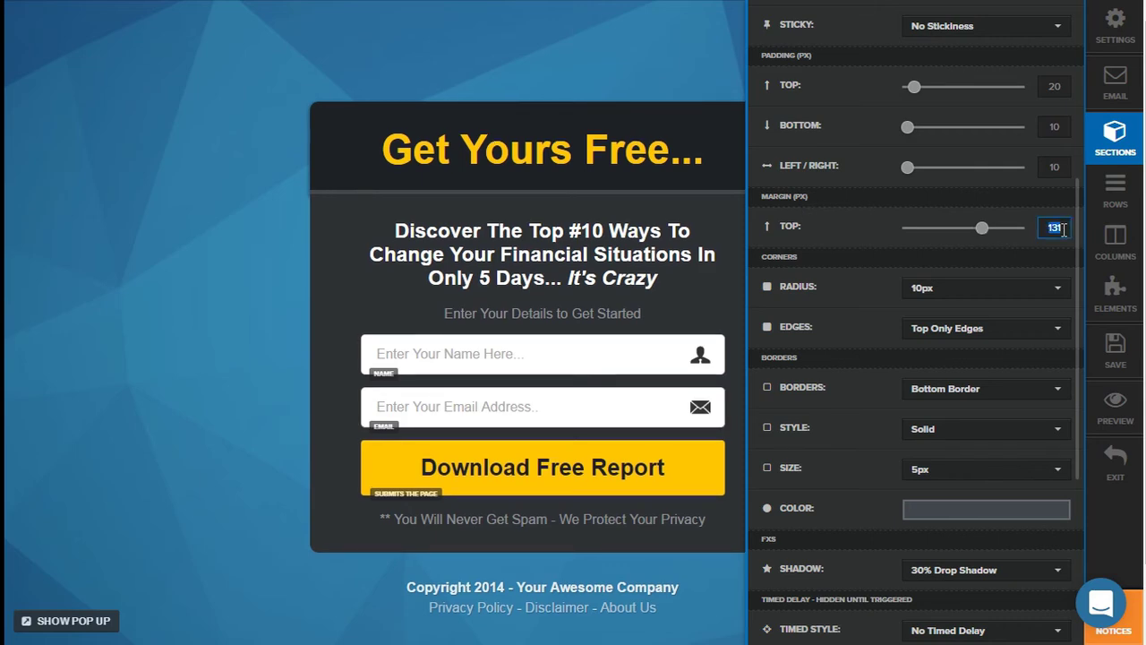
{"action": "type", "text": "130"}
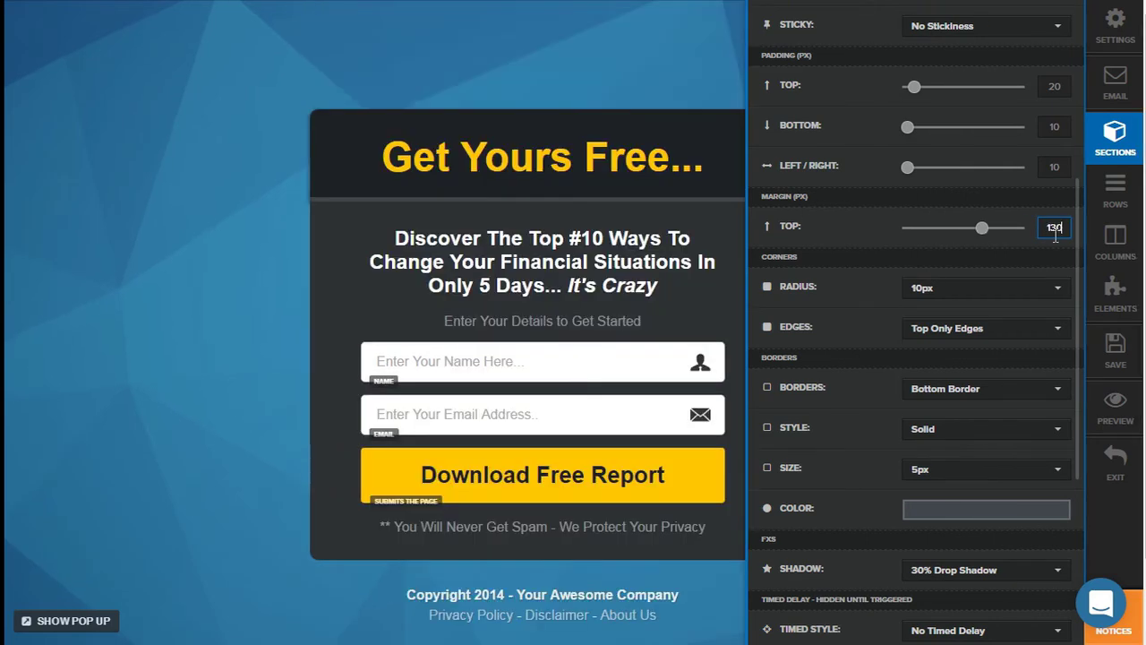
{"action": "left_click", "coordinate": [881, 227]}
- Review the available corner edge, border placement, border style and border size options for the Main Headline section
{"action": "left_click", "coordinate": [924, 333]}
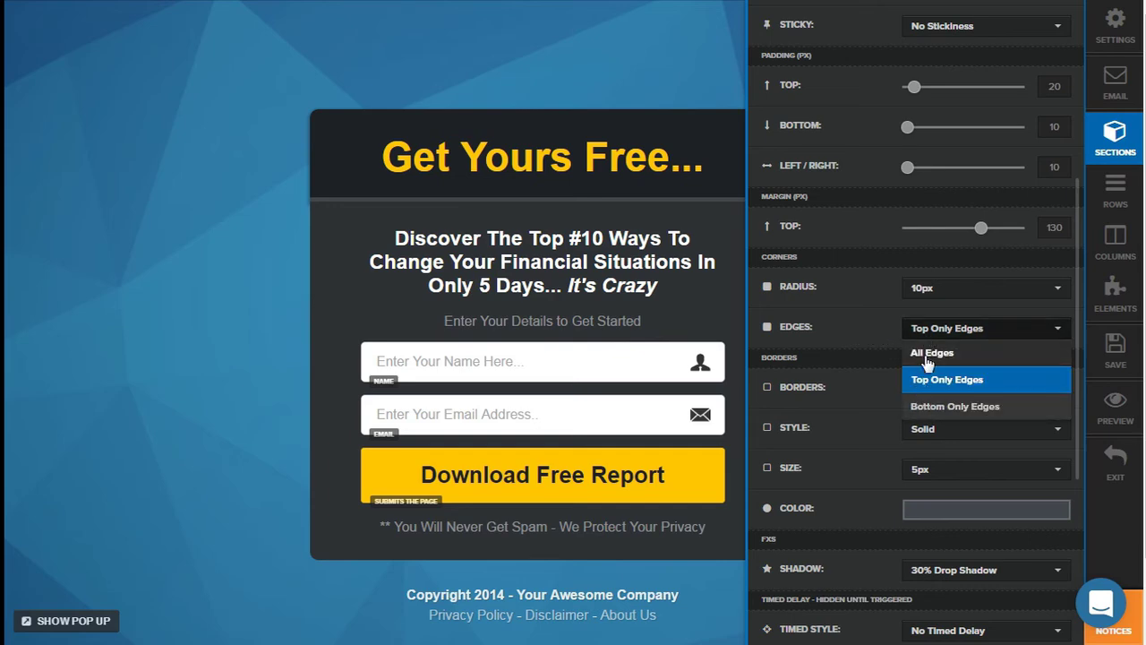
{"action": "left_click", "coordinate": [861, 328]}
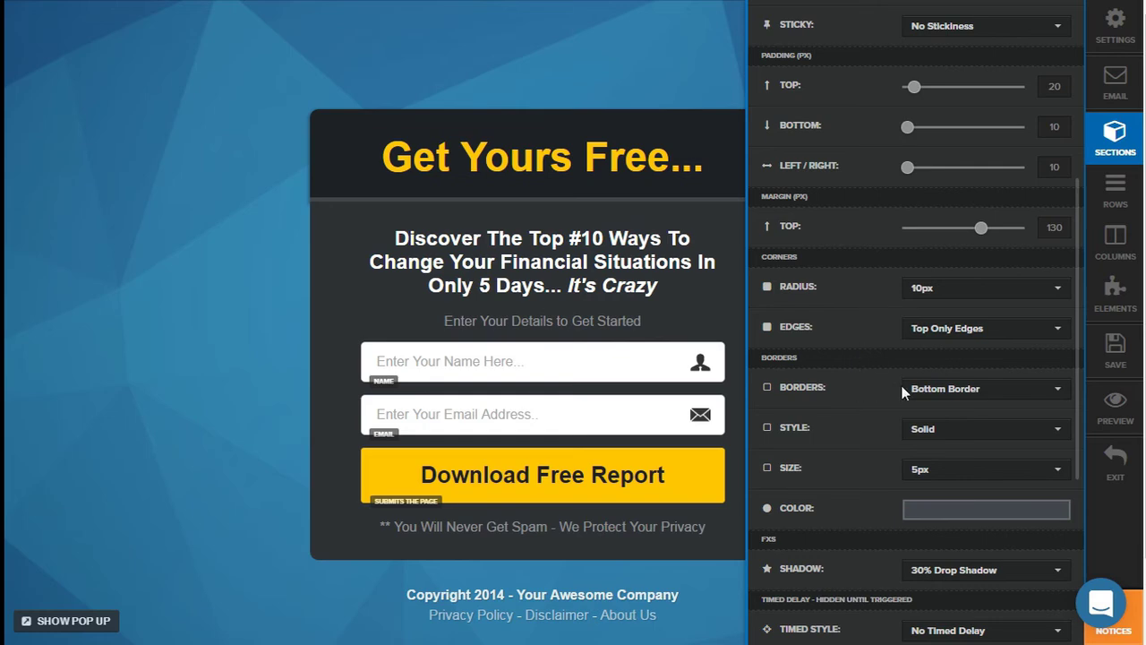
{"action": "left_click", "coordinate": [923, 392]}
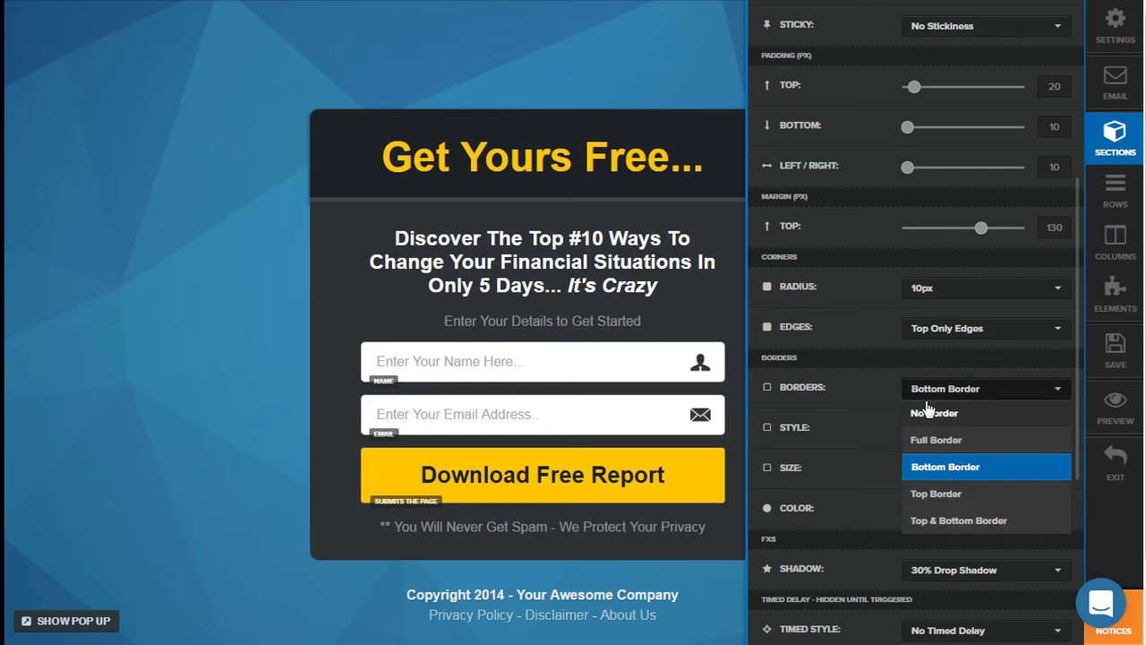
{"action": "left_click", "coordinate": [861, 379]}
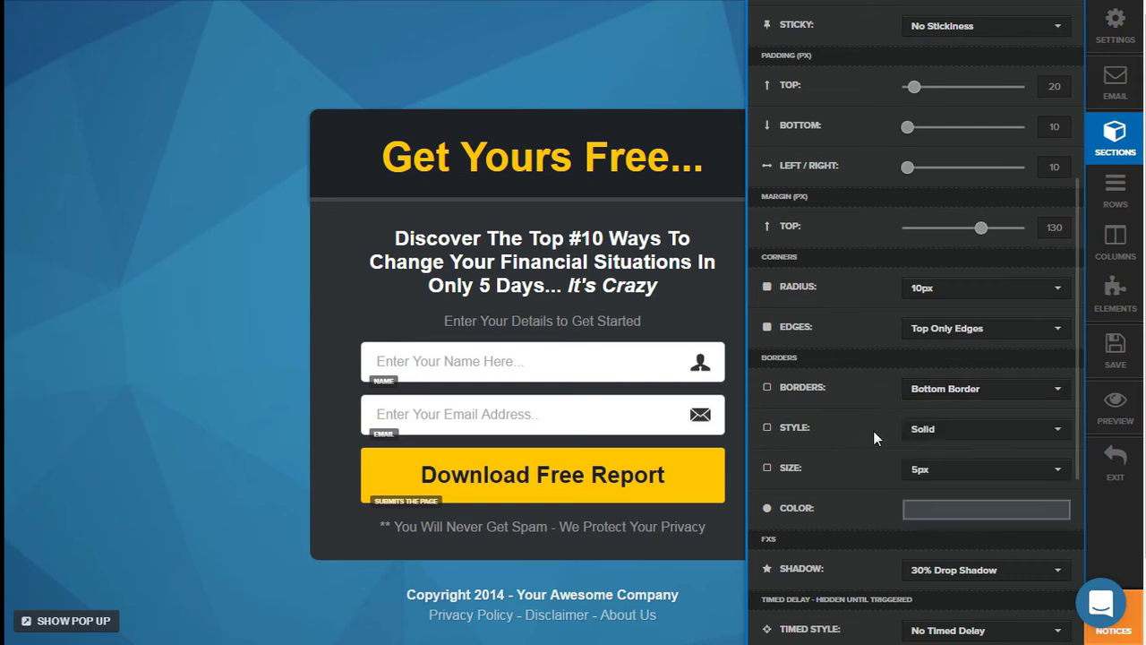
{"action": "left_click", "coordinate": [927, 431]}
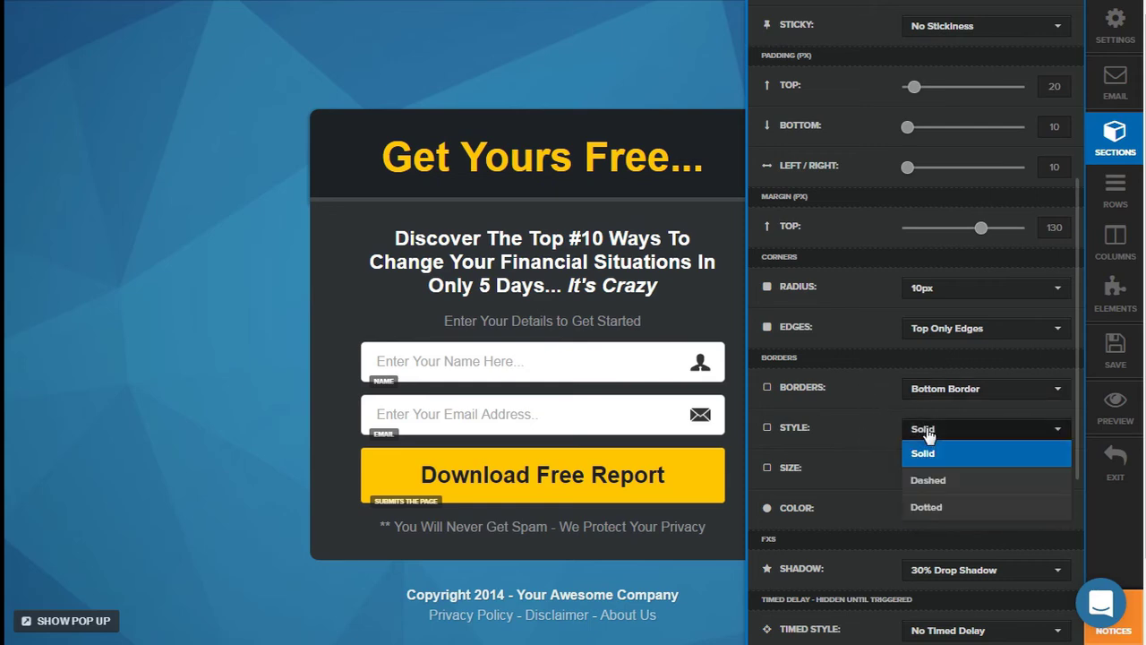
{"action": "left_click", "coordinate": [857, 424]}
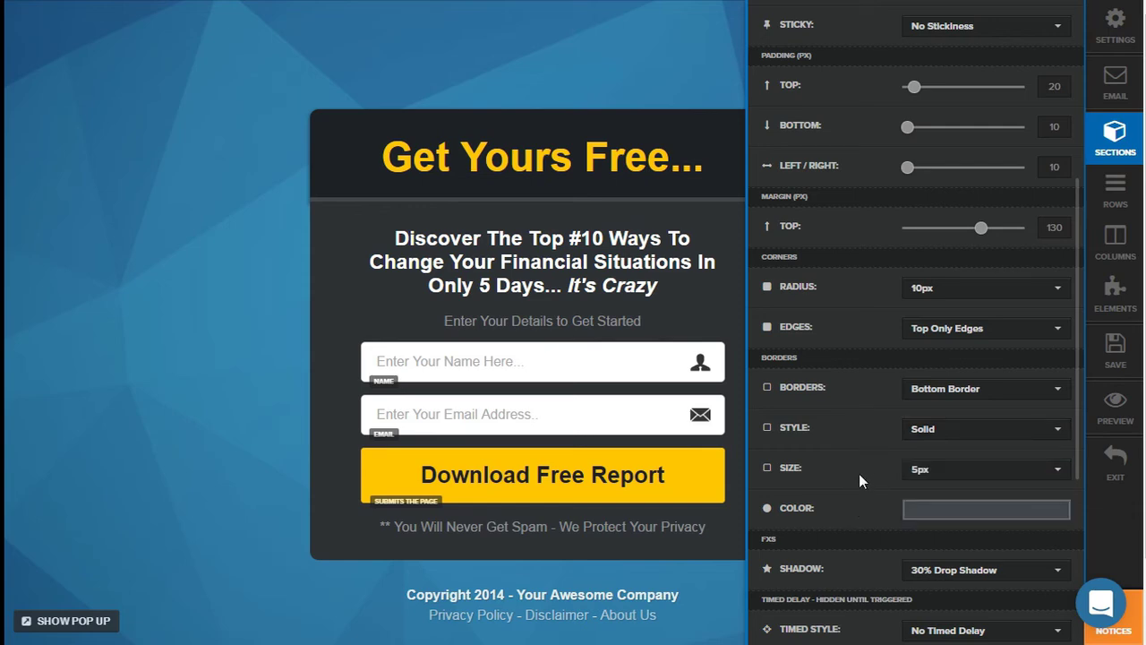
{"action": "left_click", "coordinate": [917, 476]}
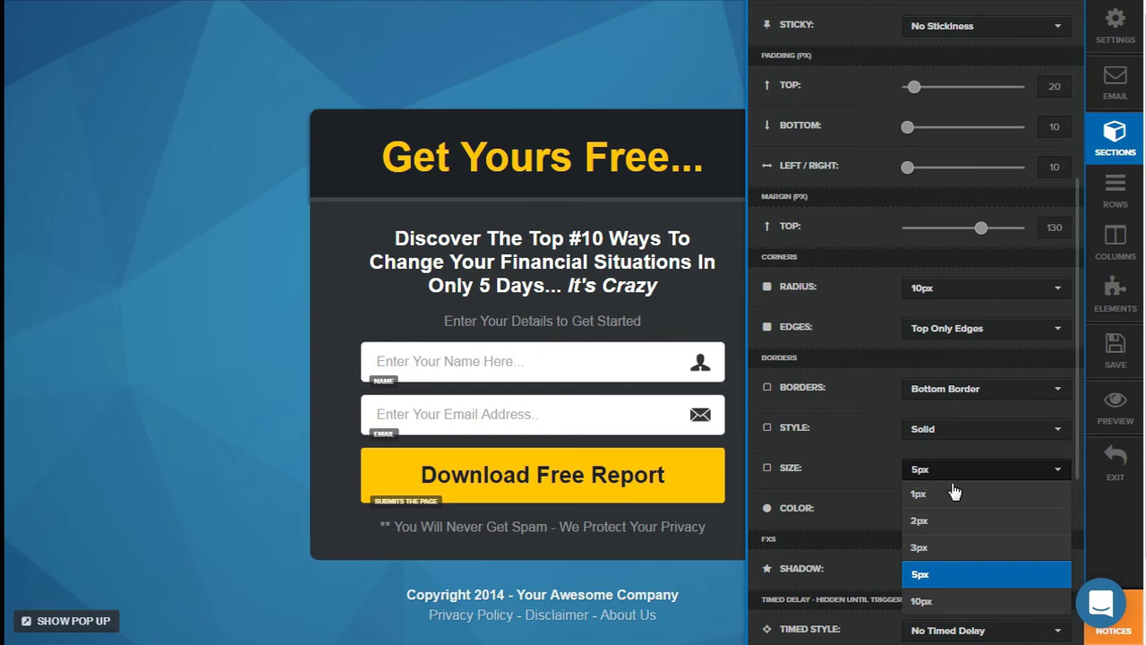
{"action": "left_click", "coordinate": [856, 502]}
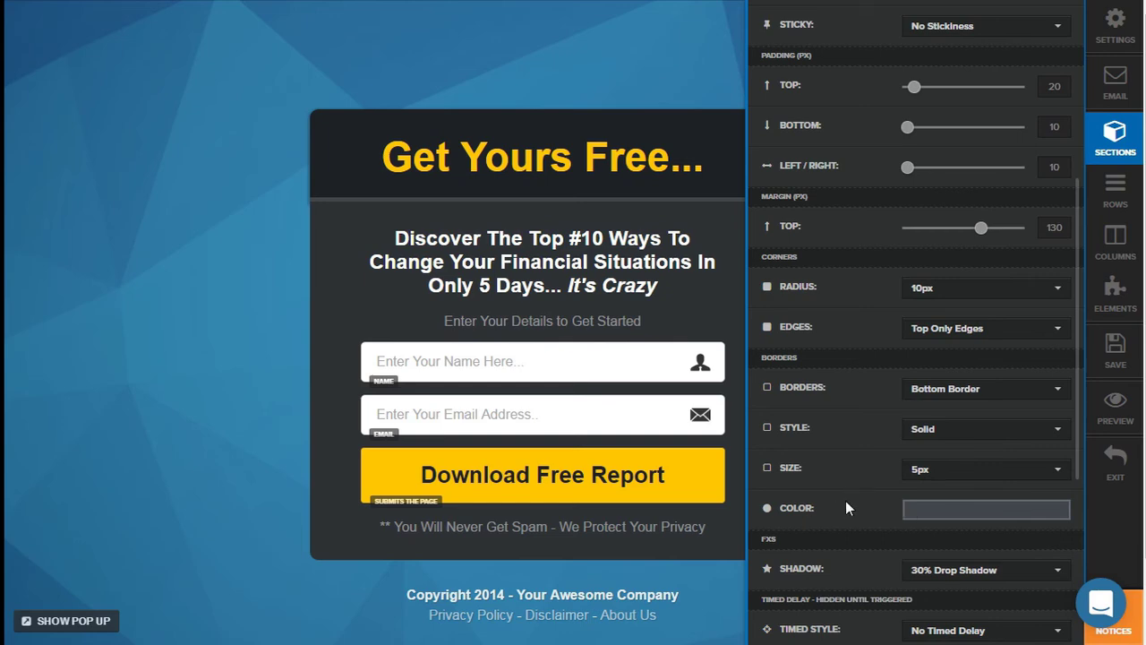
- Review the Main Headline section's shadow and timed delay options, and return to the list of all sections
{"action": "scroll", "coordinate": [868, 486], "scroll_direction": "down", "scroll_amount": 2}
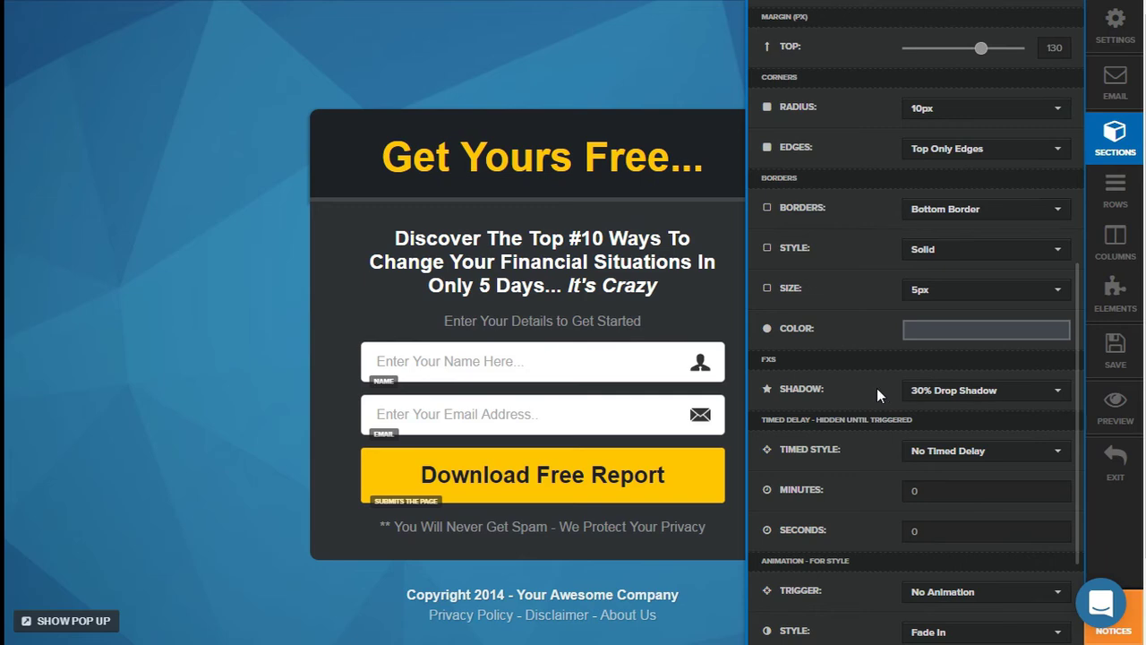
{"action": "left_click", "coordinate": [940, 398]}
{"action": "scroll", "coordinate": [1033, 439], "scroll_direction": "down", "scroll_amount": 2}
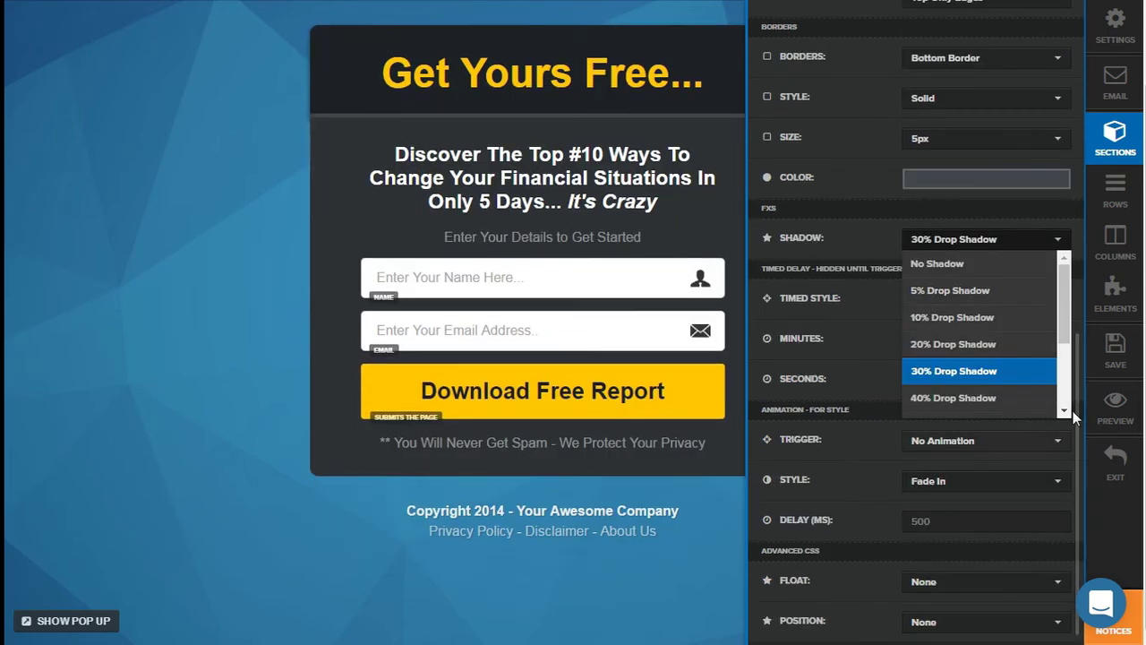
{"action": "scroll", "coordinate": [1066, 394], "scroll_direction": "down", "scroll_amount": 3}
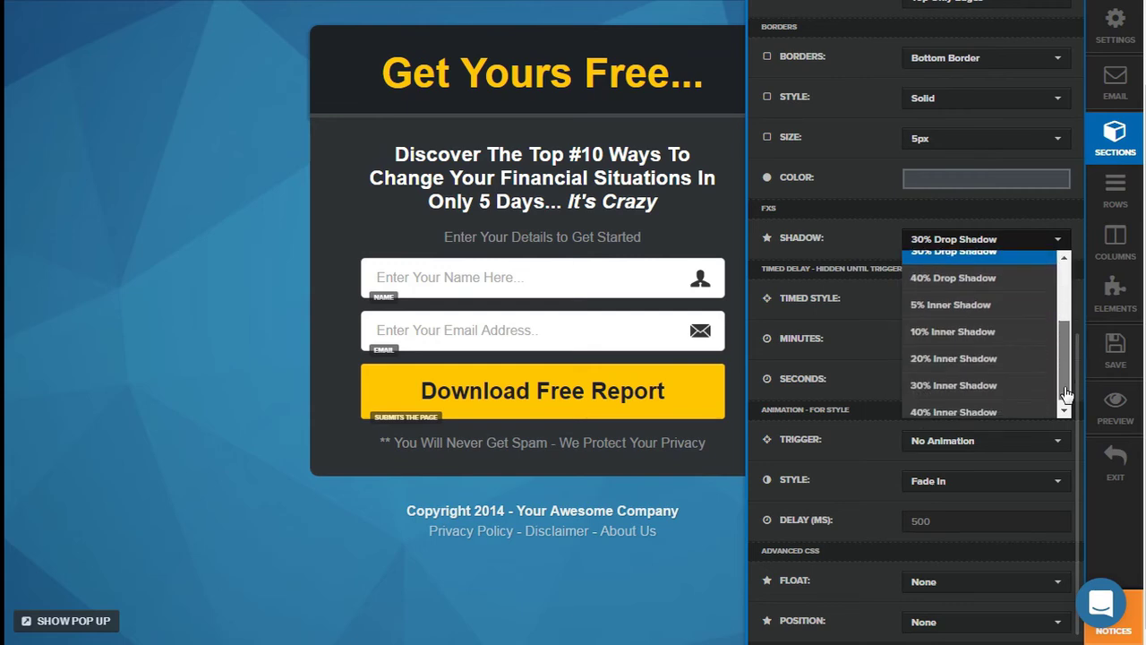
{"action": "scroll", "coordinate": [1065, 395], "scroll_direction": "down", "scroll_amount": 1}
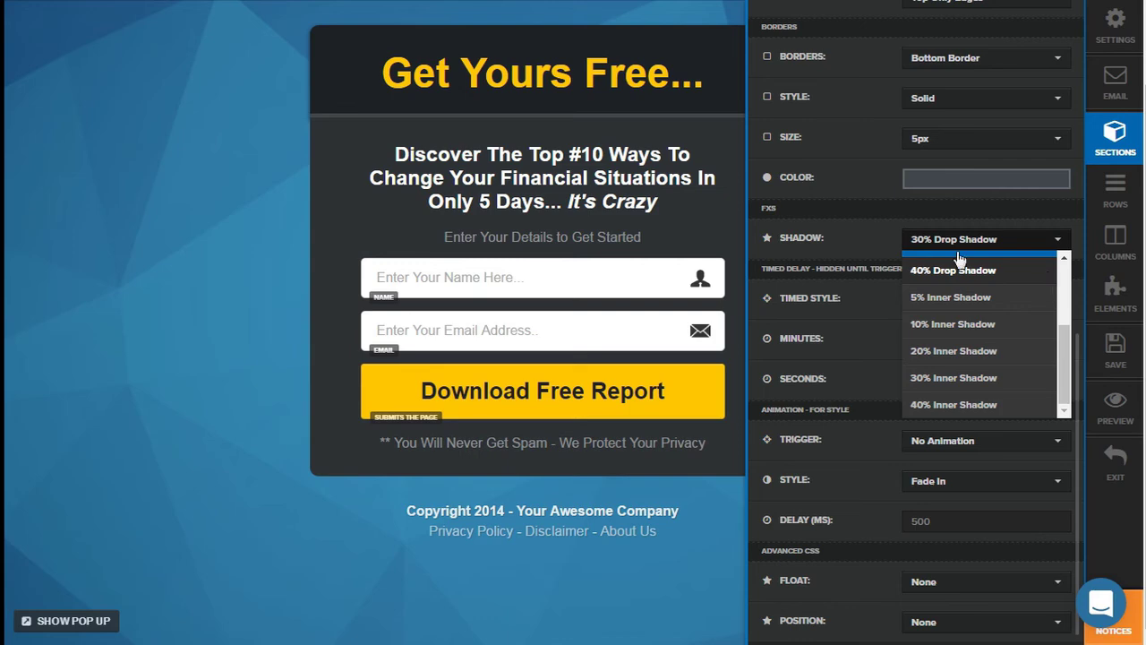
{"action": "left_click", "coordinate": [851, 235]}
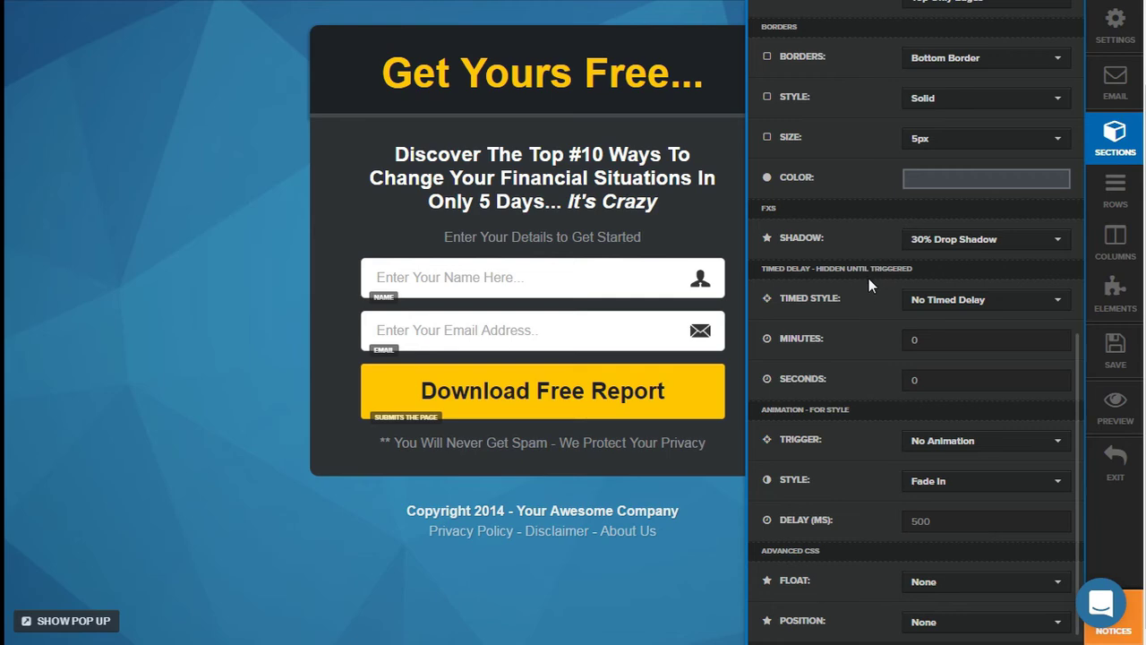
{"action": "left_click", "coordinate": [922, 303]}
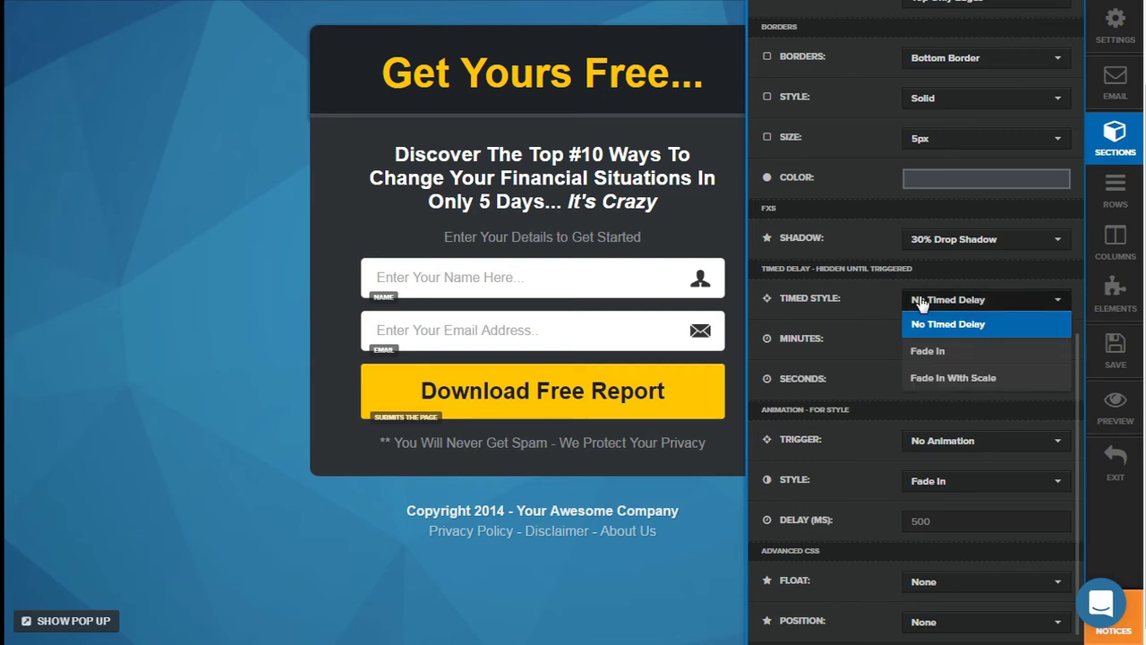
{"action": "left_click", "coordinate": [884, 308]}
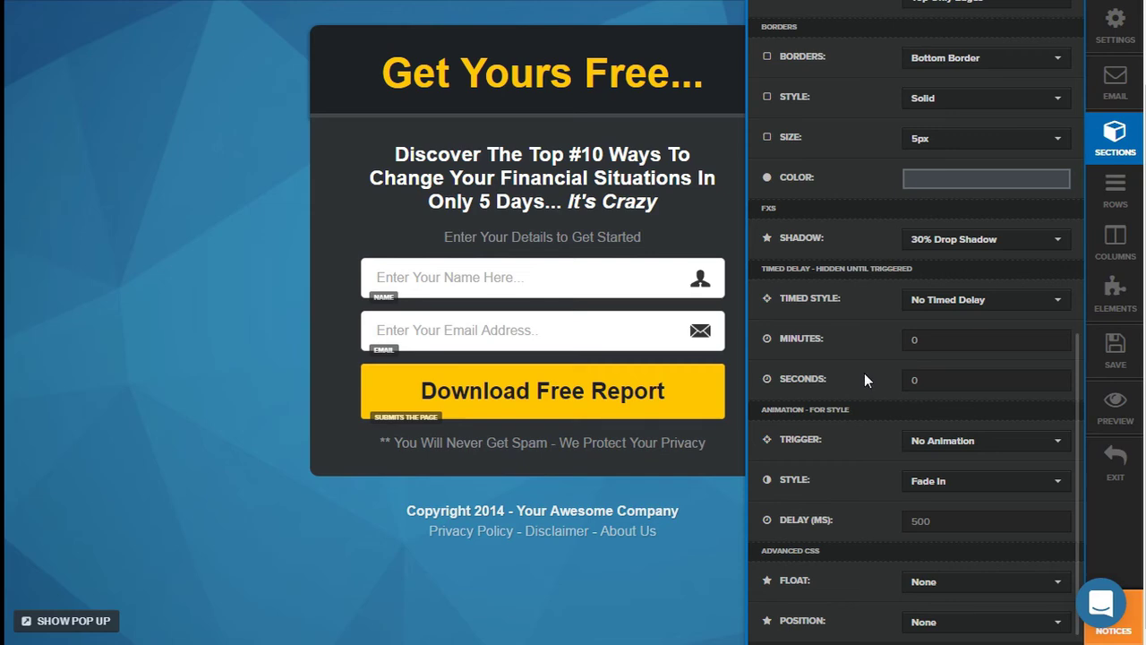
{"action": "left_click", "coordinate": [1115, 136]}
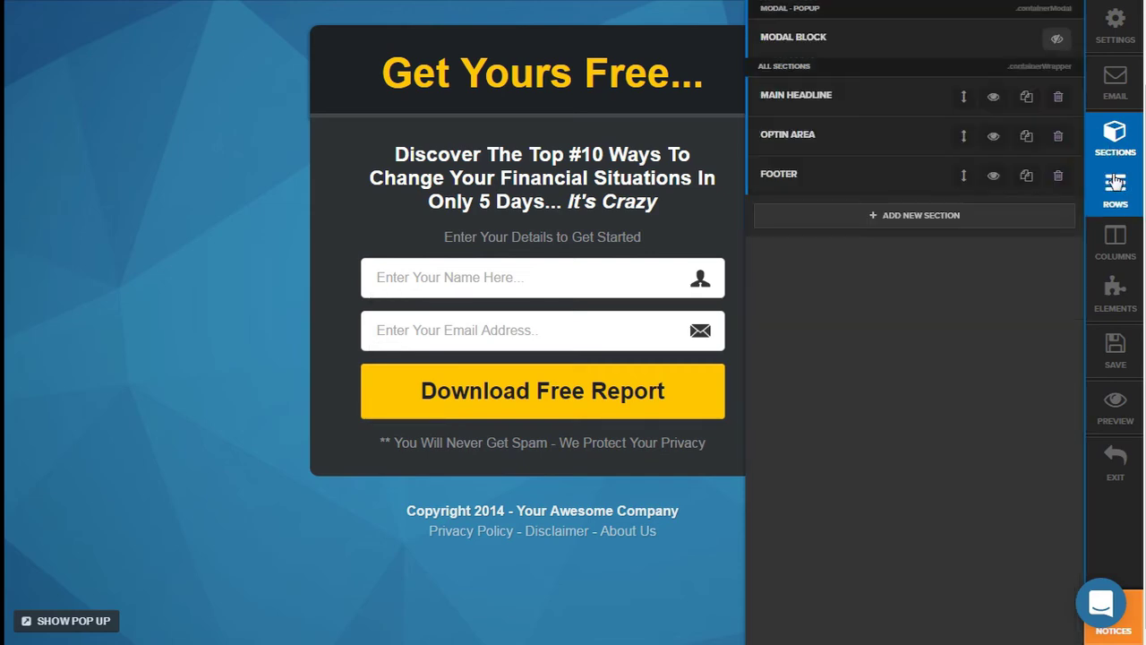
- Review the rows in each section and open the one-column row of the Main Headline section
{"action": "left_click", "coordinate": [1115, 188]}
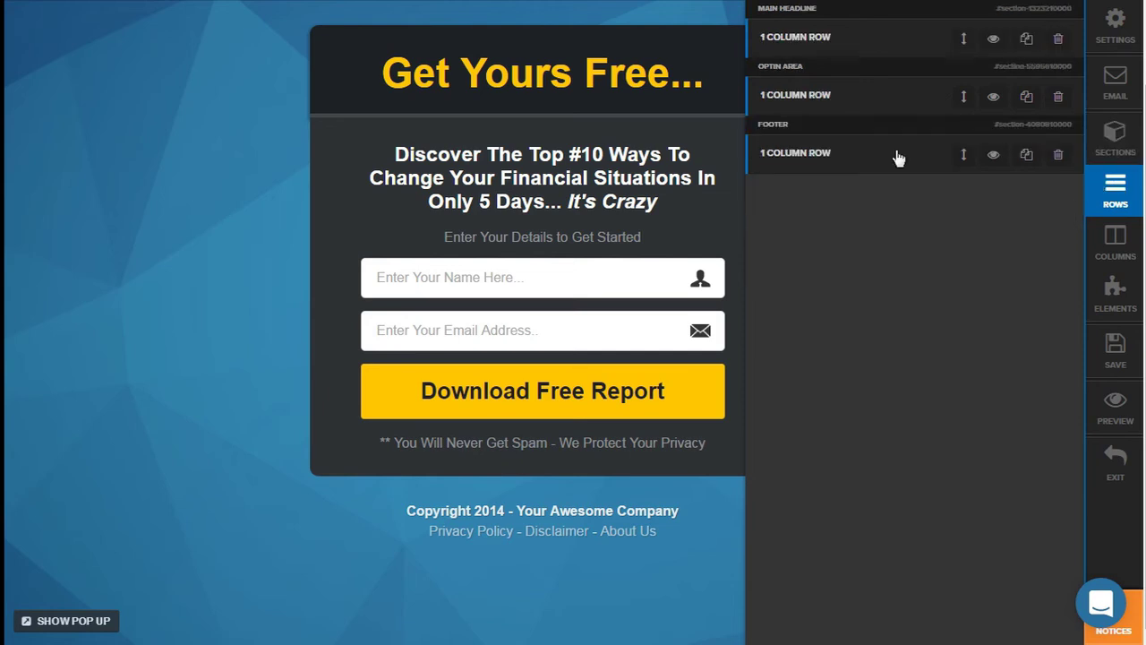
{"action": "left_click", "coordinate": [820, 42]}
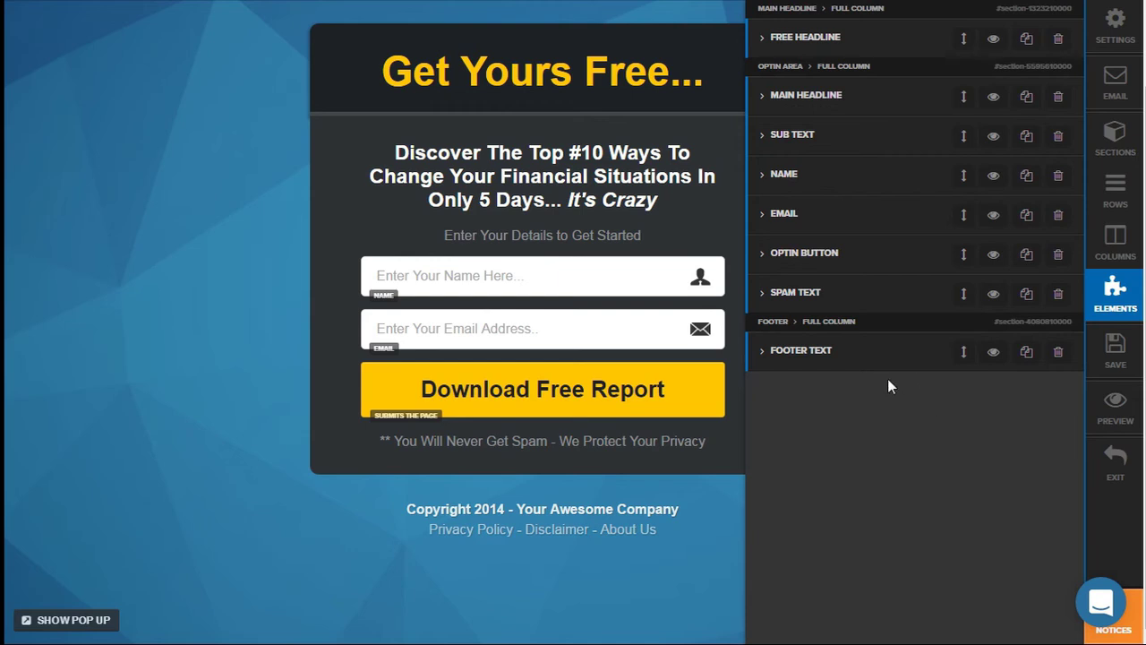
- Examine the Free Headline element's settings, from its name, visibility, colors and font styles through to timed delay and animation
{"action": "left_click", "coordinate": [792, 44]}
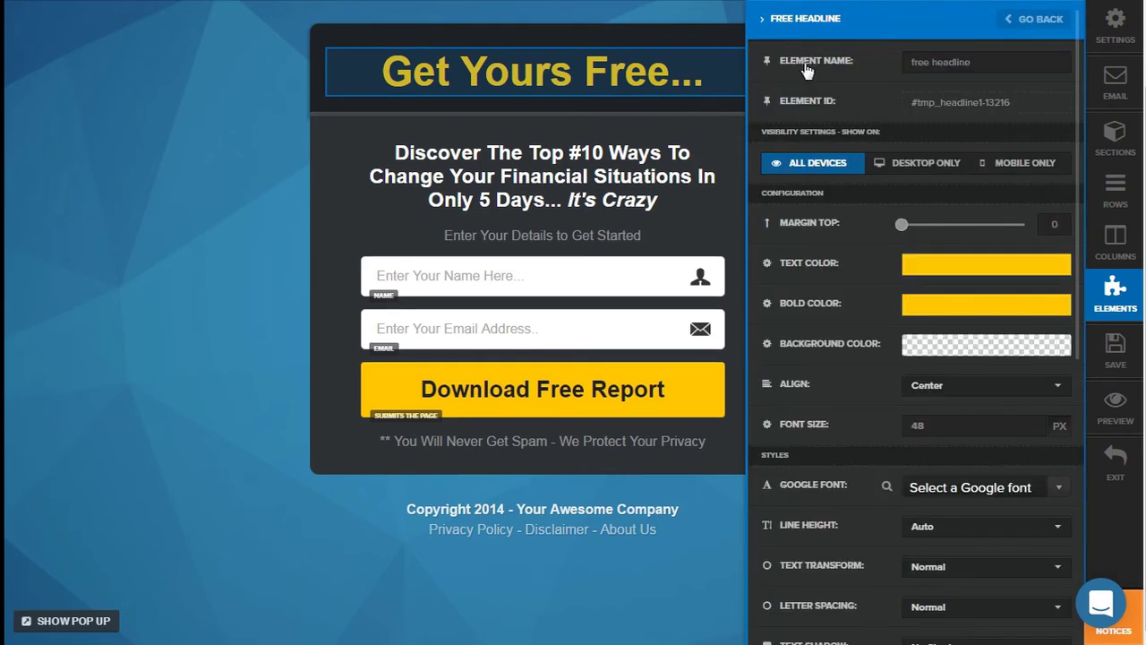
{"action": "left_click", "coordinate": [906, 65]}
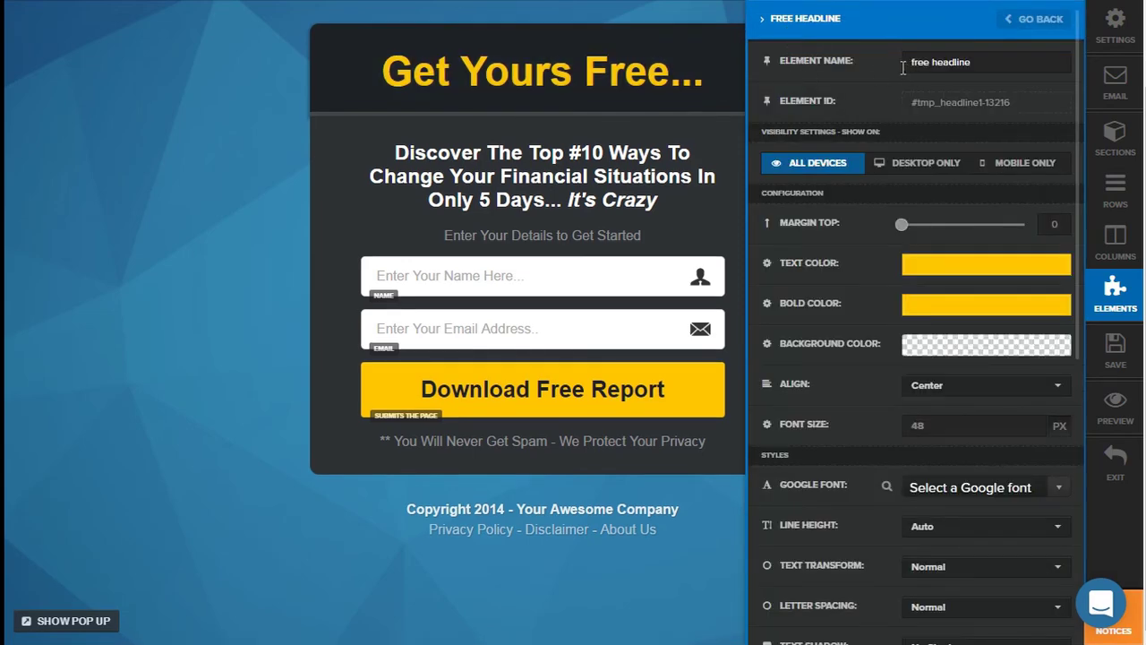
{"action": "left_click", "coordinate": [791, 231]}
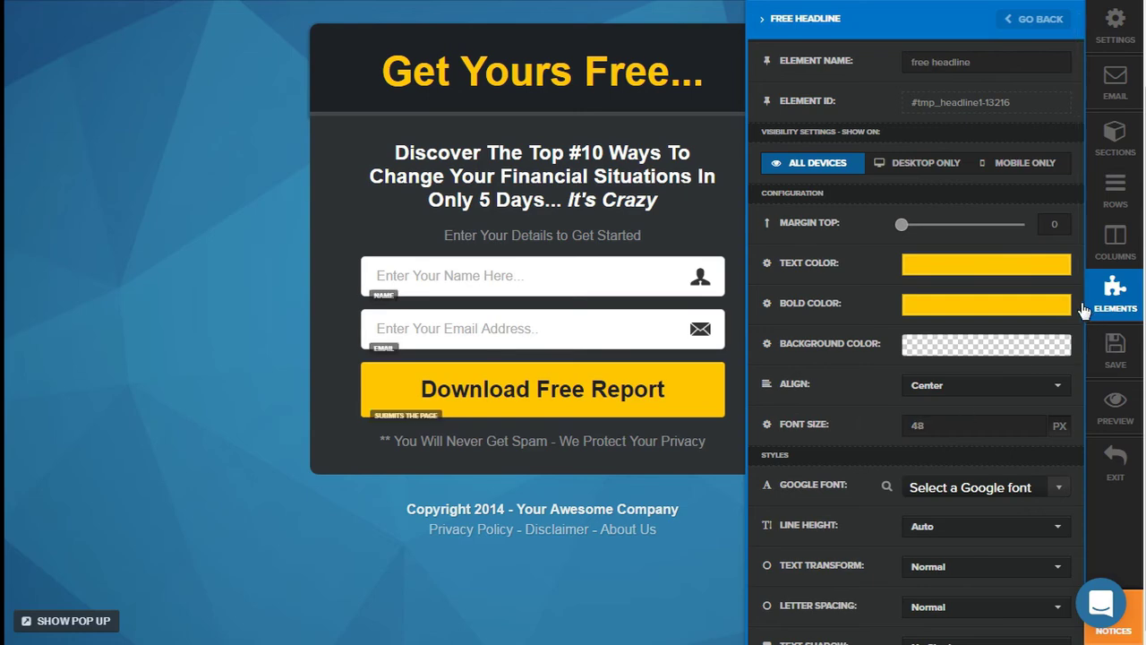
{"action": "scroll", "coordinate": [1080, 332], "scroll_direction": "down", "scroll_amount": 2}
{"action": "left_click_drag", "start_coordinate": [1080, 333], "coordinate": [1090, 501]}
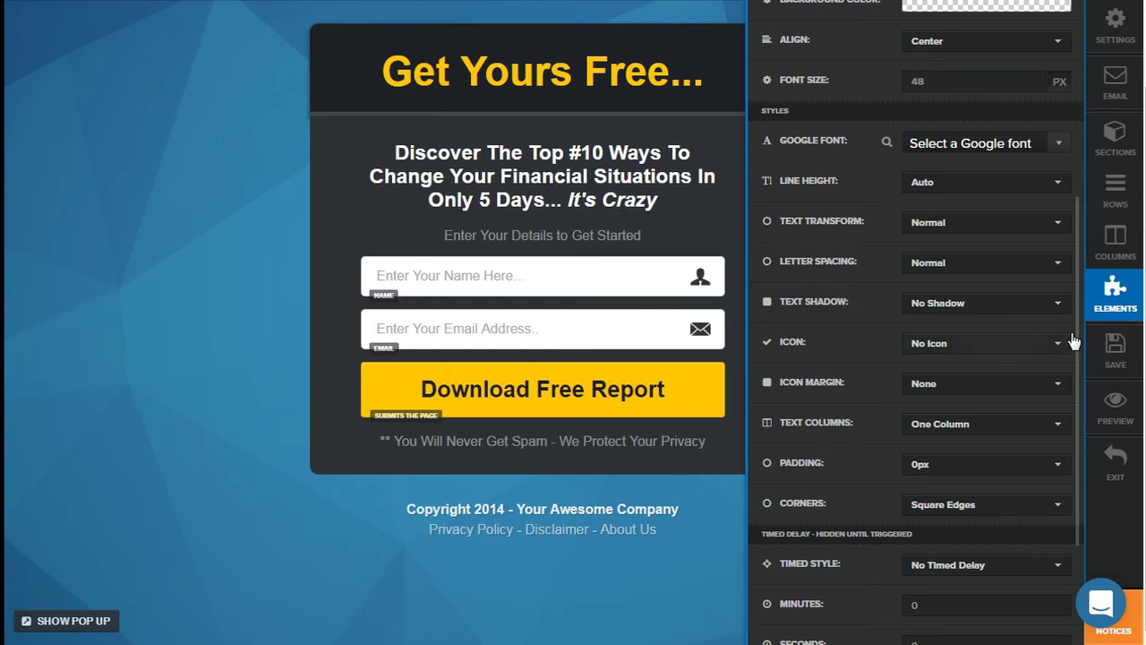
{"action": "left_click_drag", "start_coordinate": [1078, 336], "coordinate": [1076, 450]}
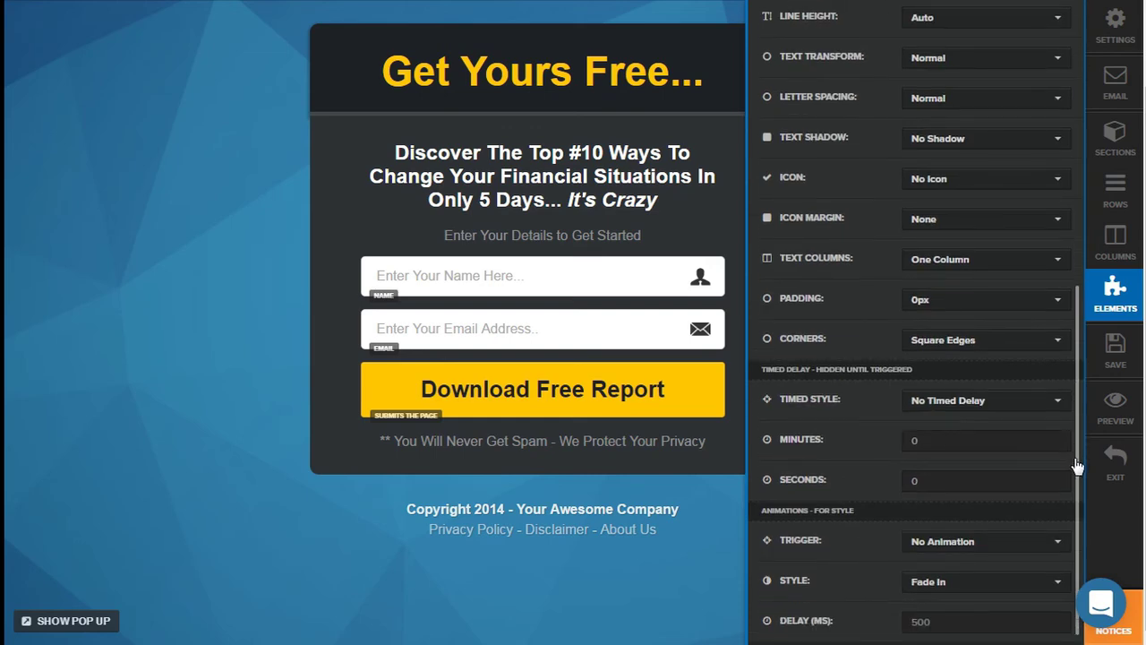
{"action": "scroll", "coordinate": [1078, 376], "scroll_direction": "up", "scroll_amount": 5}
{"action": "scroll", "coordinate": [1066, 273], "scroll_direction": "up", "scroll_amount": 3}
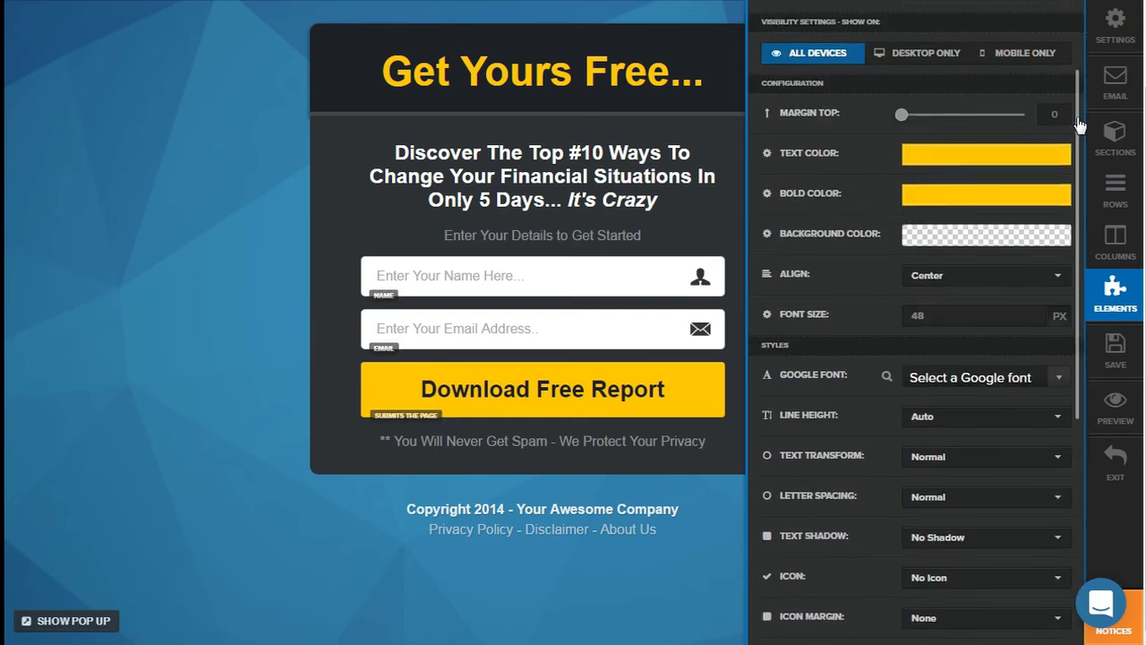
- Return to the list of all elements and open the Optin Button element in the Optin Area
{"action": "left_click", "coordinate": [1133, 312]}
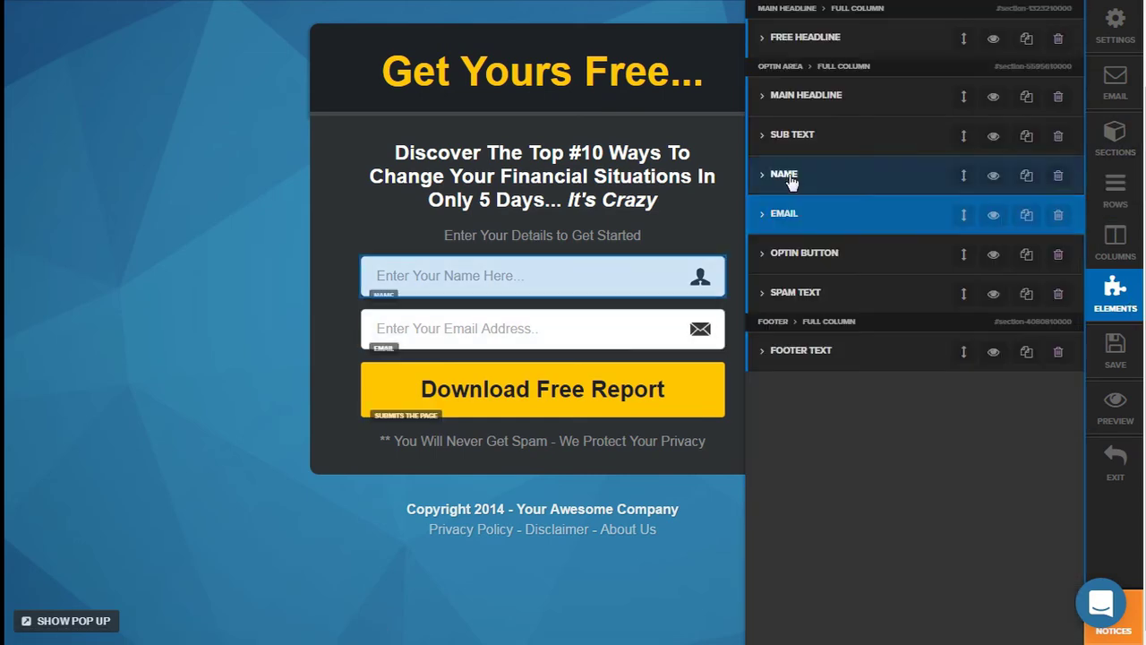
{"action": "left_click", "coordinate": [803, 254]}
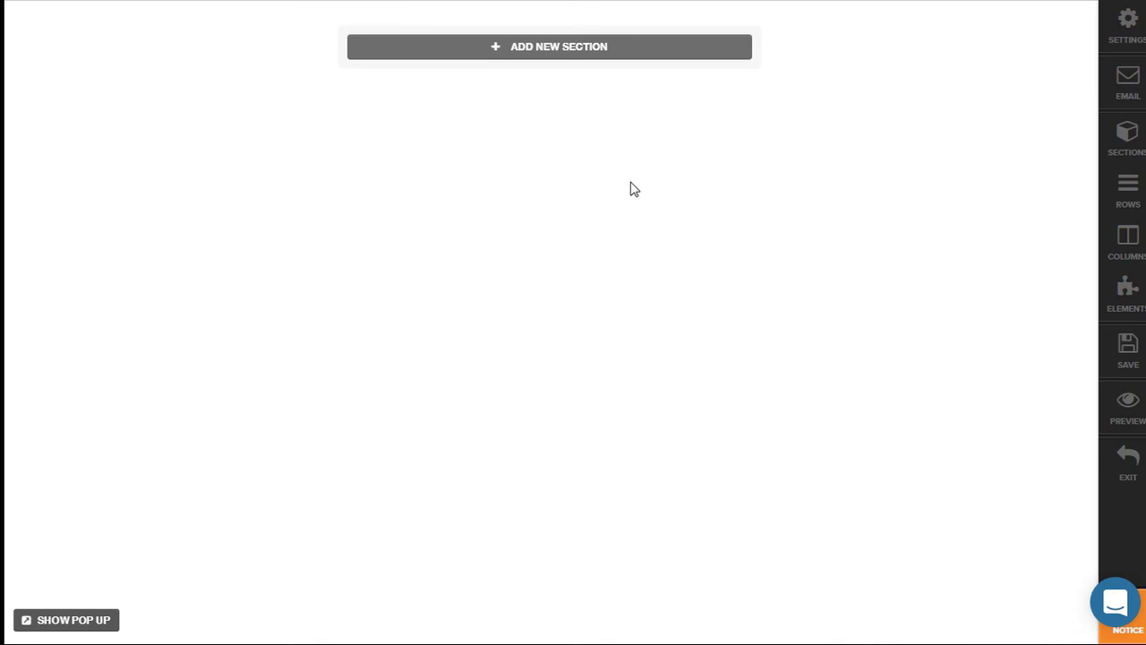
- Add a new section to the blank page and insert a 1 Column Block row named Headline in it
{"action": "left_click", "coordinate": [614, 55]}
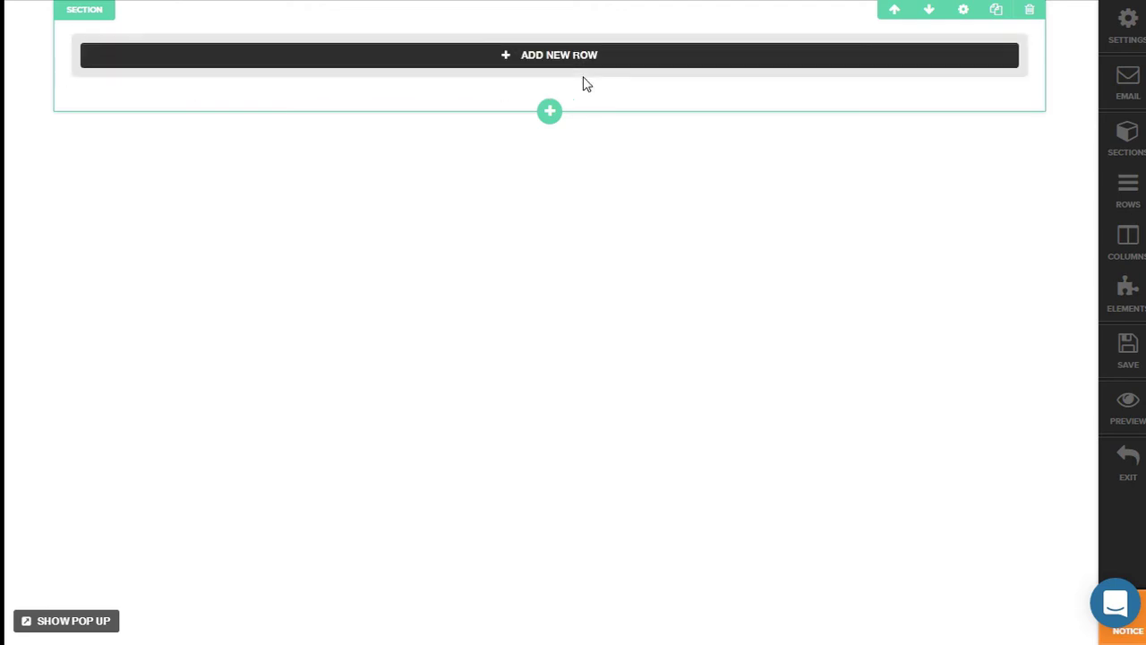
{"action": "left_click", "coordinate": [587, 61]}
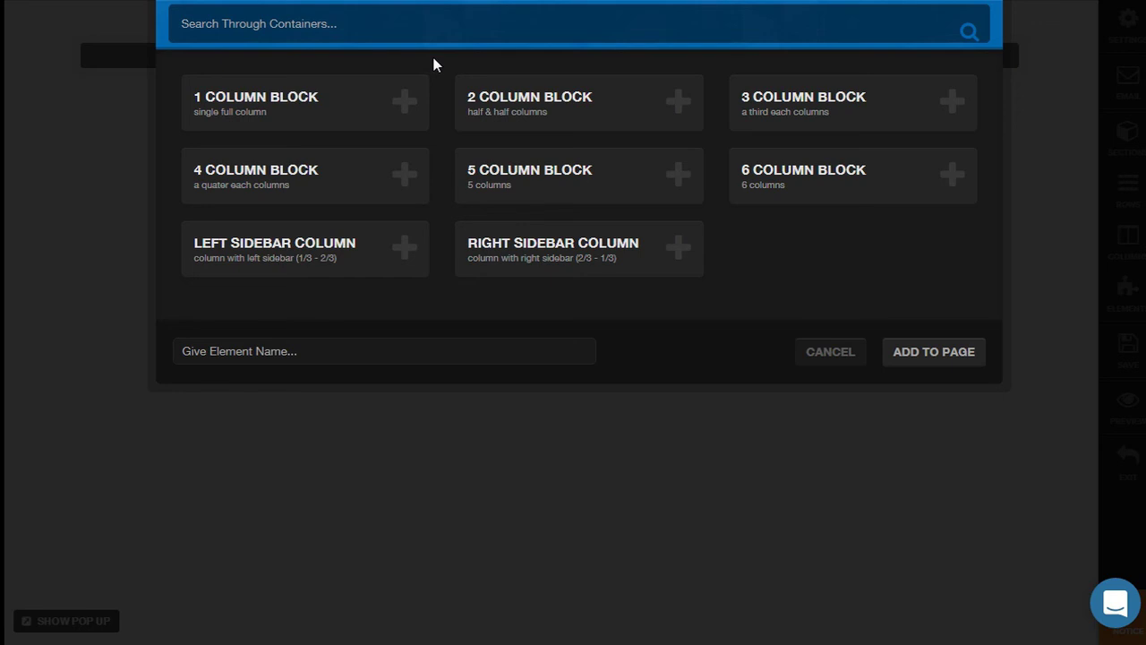
{"action": "left_click", "coordinate": [351, 100]}
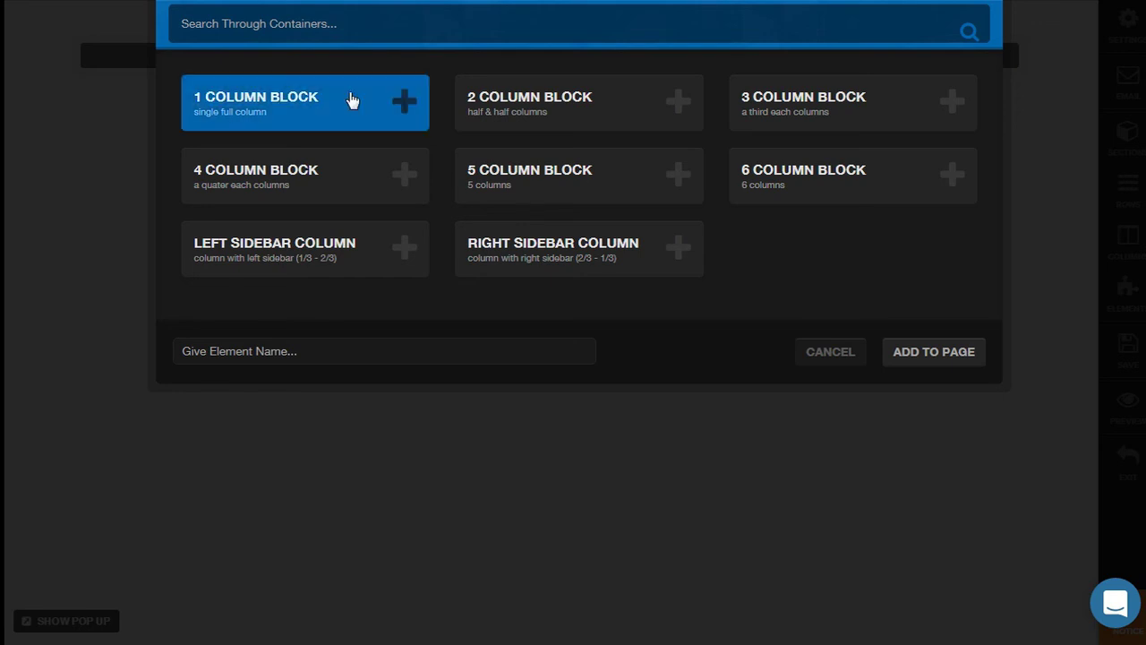
{"action": "left_click", "coordinate": [527, 350]}
{"action": "type", "text": "Headline"}
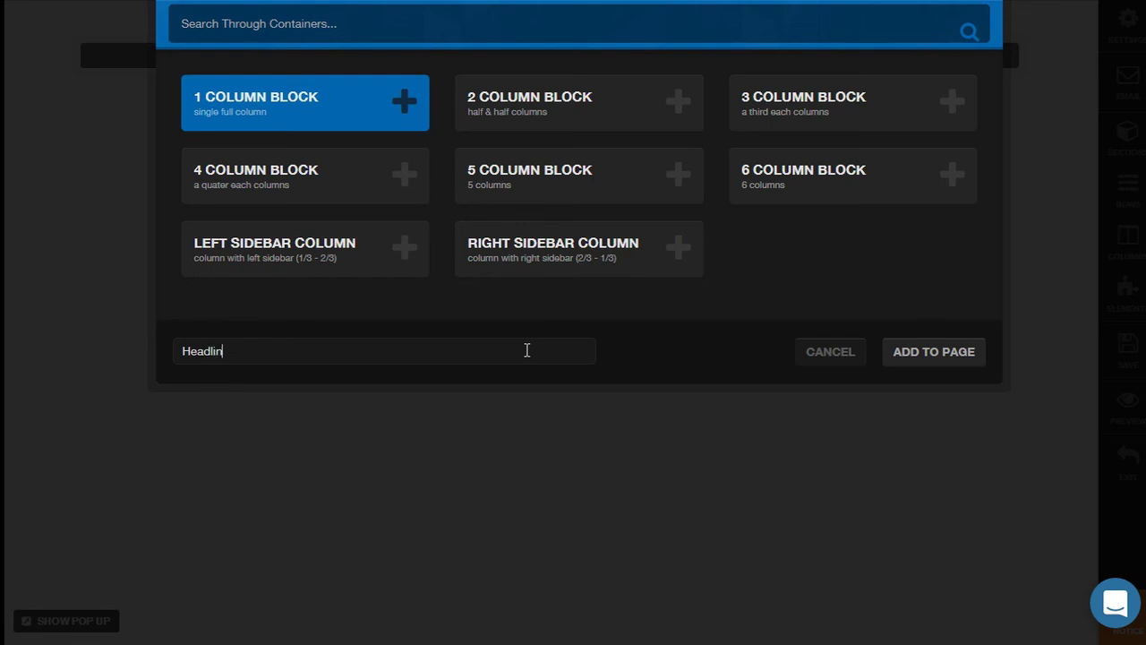
{"action": "left_click", "coordinate": [922, 365]}
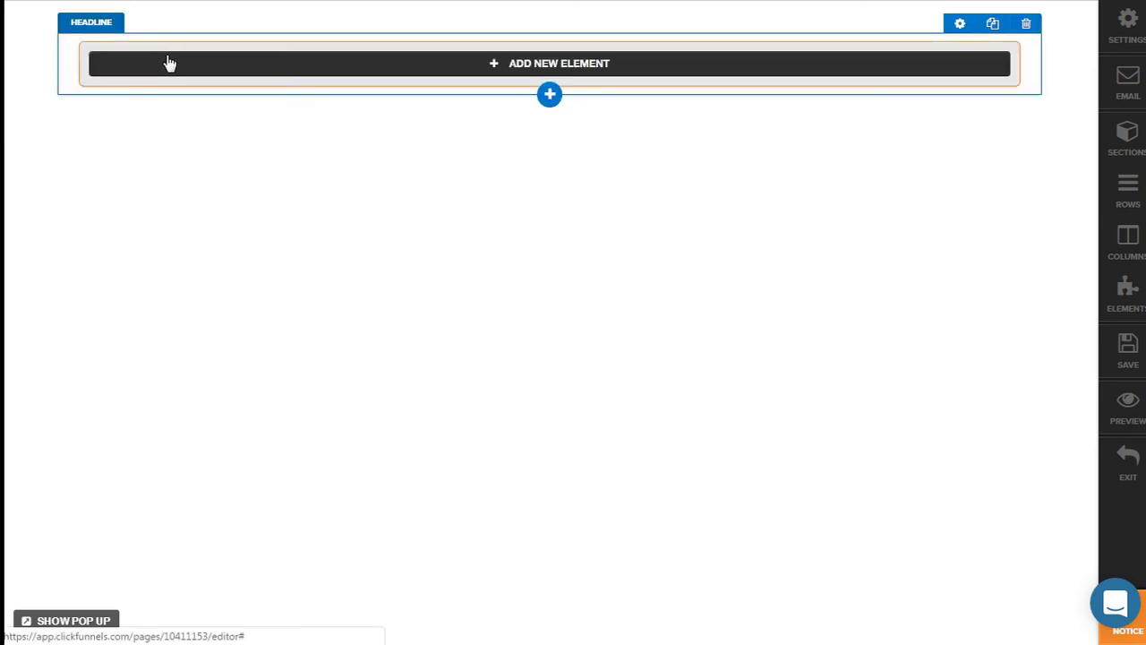
- Look through the available element types and add a Headline / Text element named Headline to the new row
{"action": "left_click", "coordinate": [647, 68]}
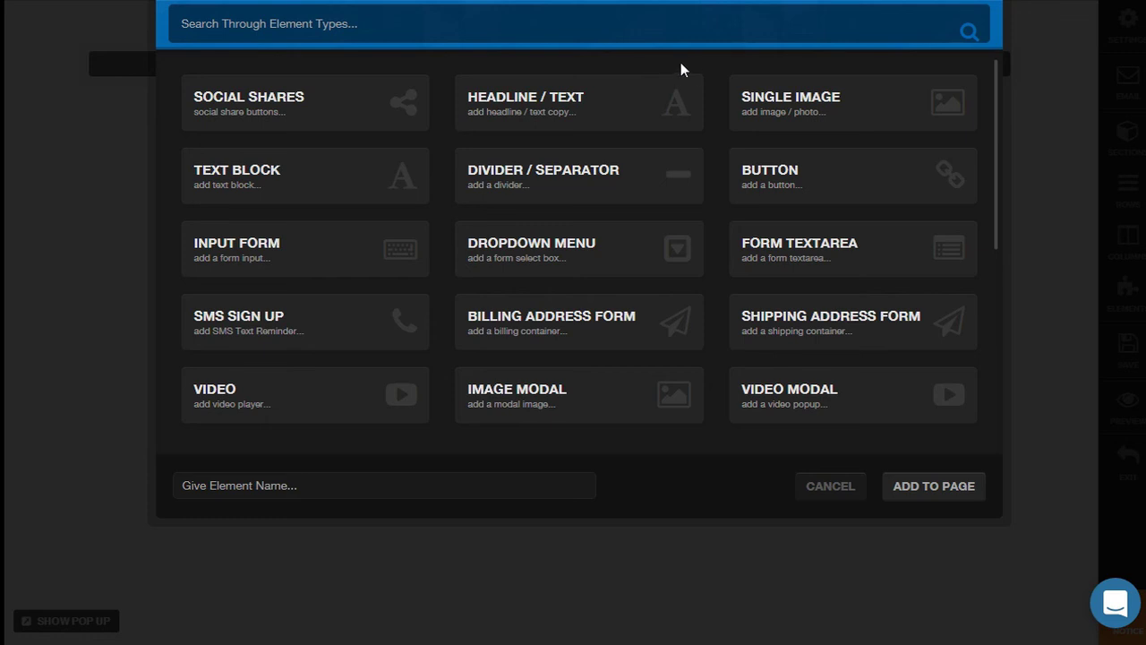
{"action": "left_click_drag", "start_coordinate": [1000, 89], "coordinate": [981, 293]}
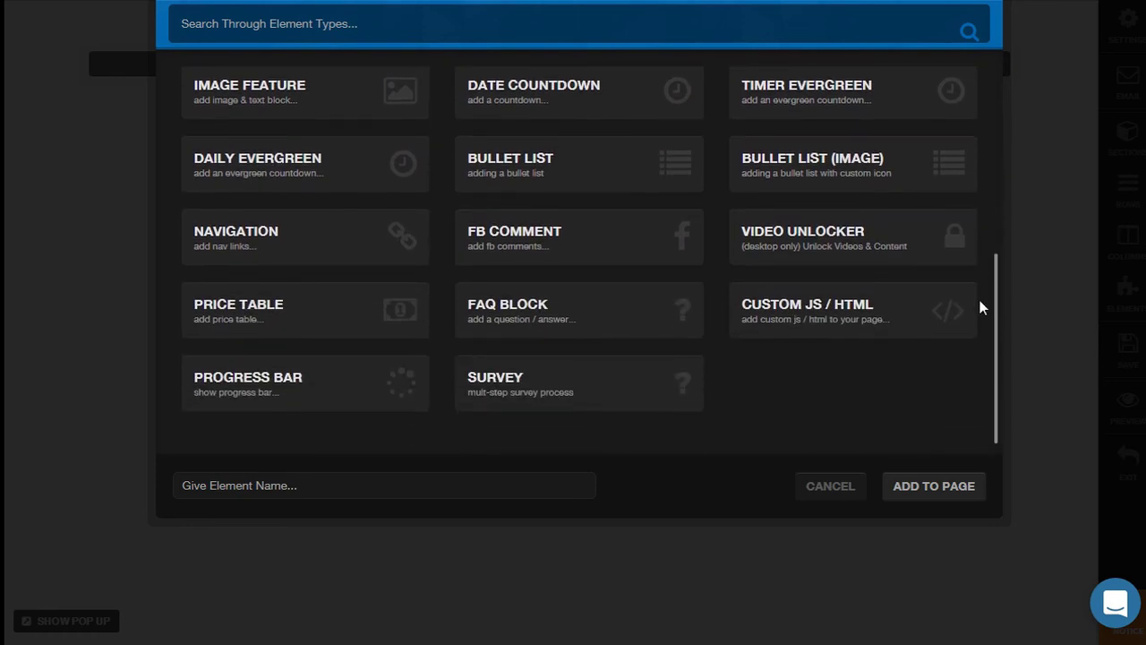
{"action": "left_click_drag", "start_coordinate": [977, 281], "coordinate": [996, 87]}
{"action": "left_click", "coordinate": [603, 128]}
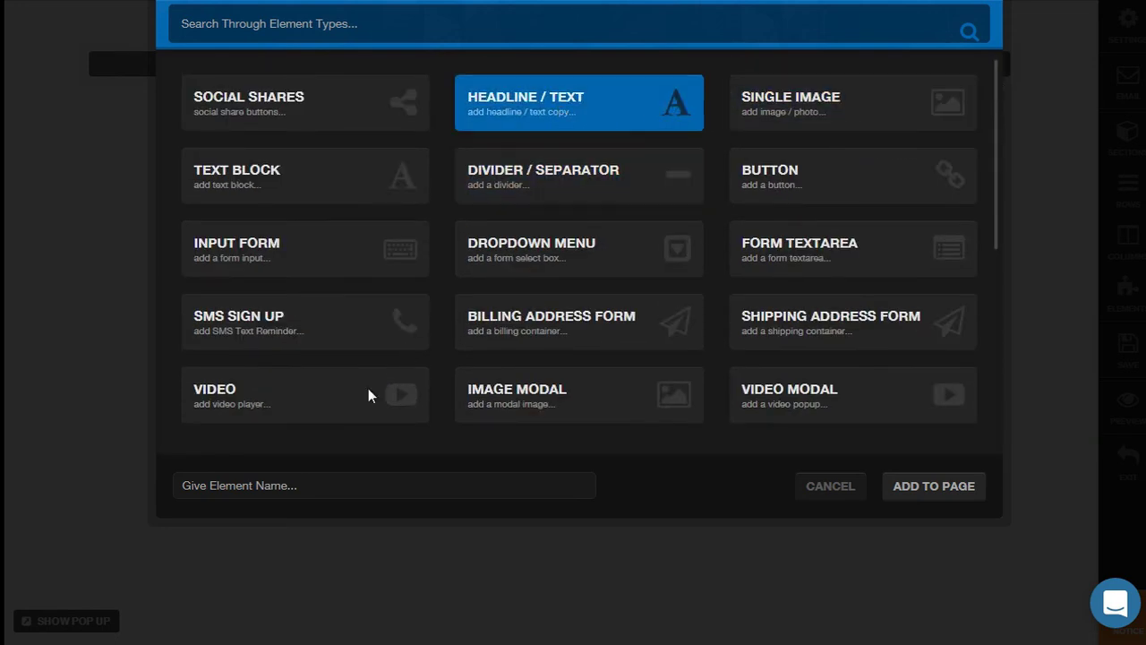
{"action": "left_click", "coordinate": [264, 495]}
{"action": "type", "text": "Headline"}
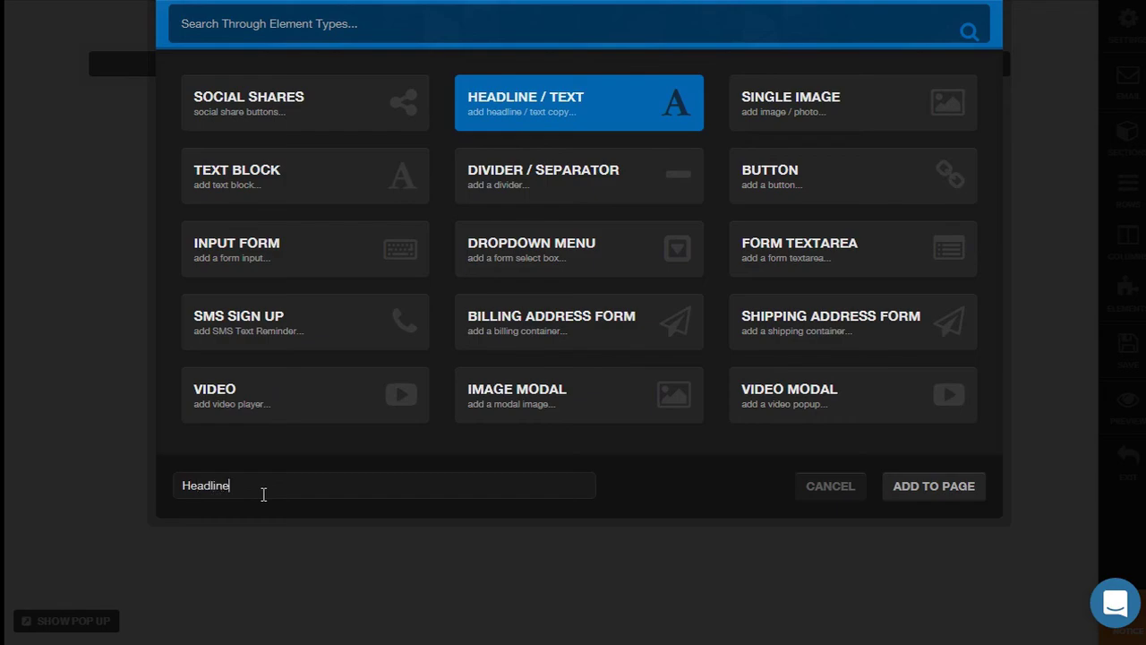
{"action": "left_click", "coordinate": [914, 492]}
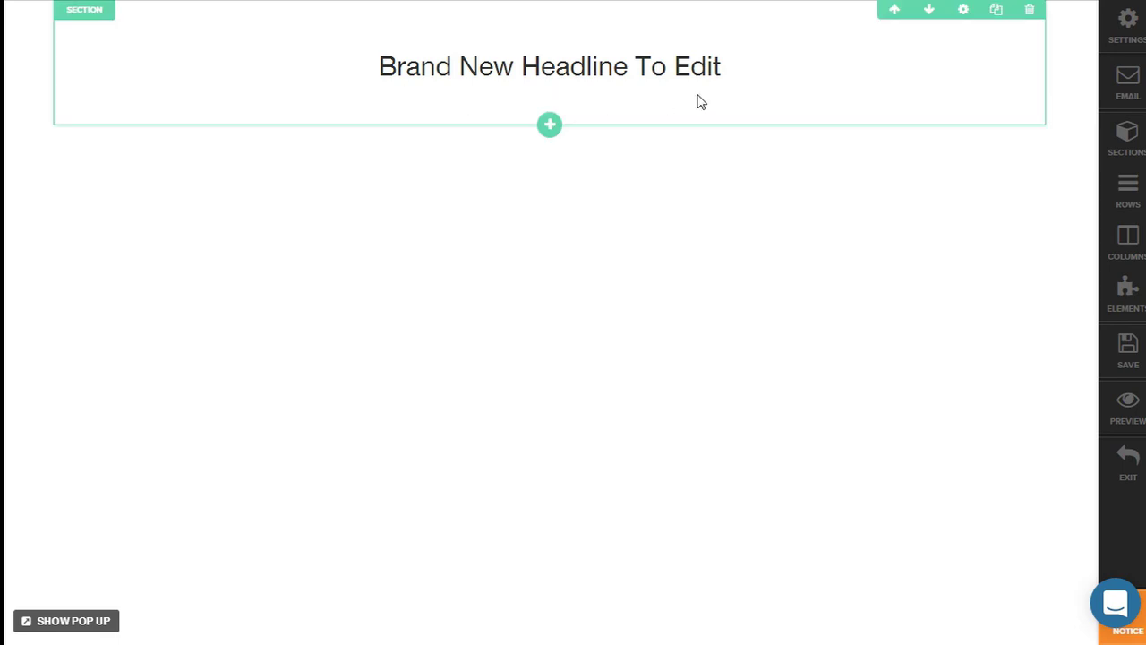
- Replace the placeholder headline text with "Your Awesome Converting Headline Here"
{"action": "double_click", "coordinate": [725, 66]}
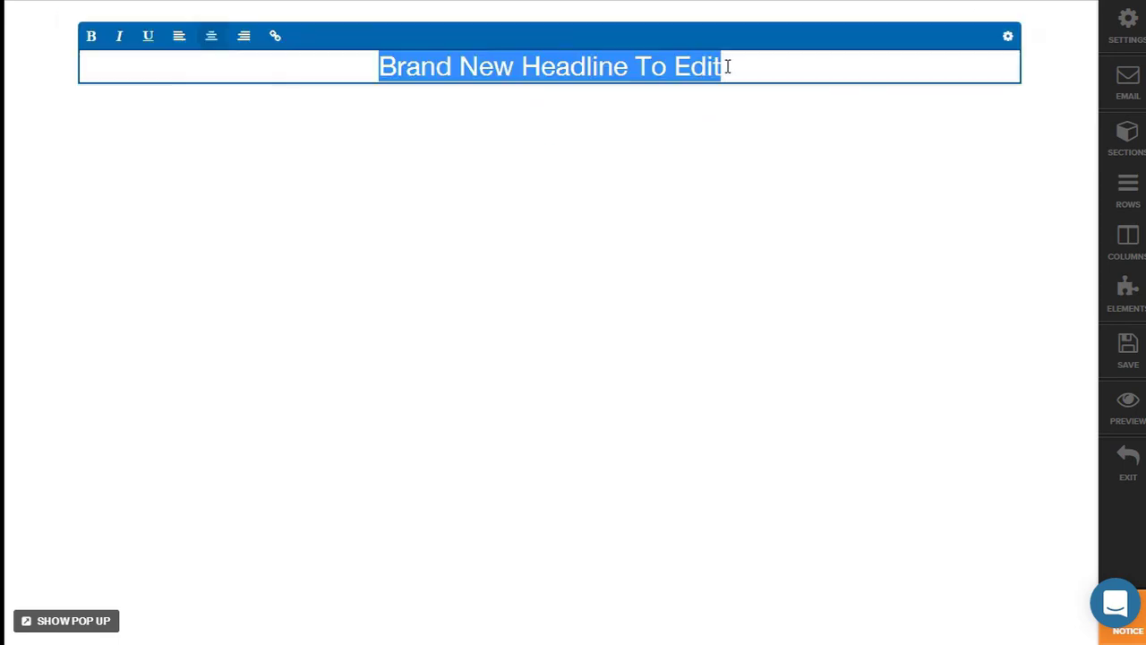
{"action": "type", "text": "Your"}
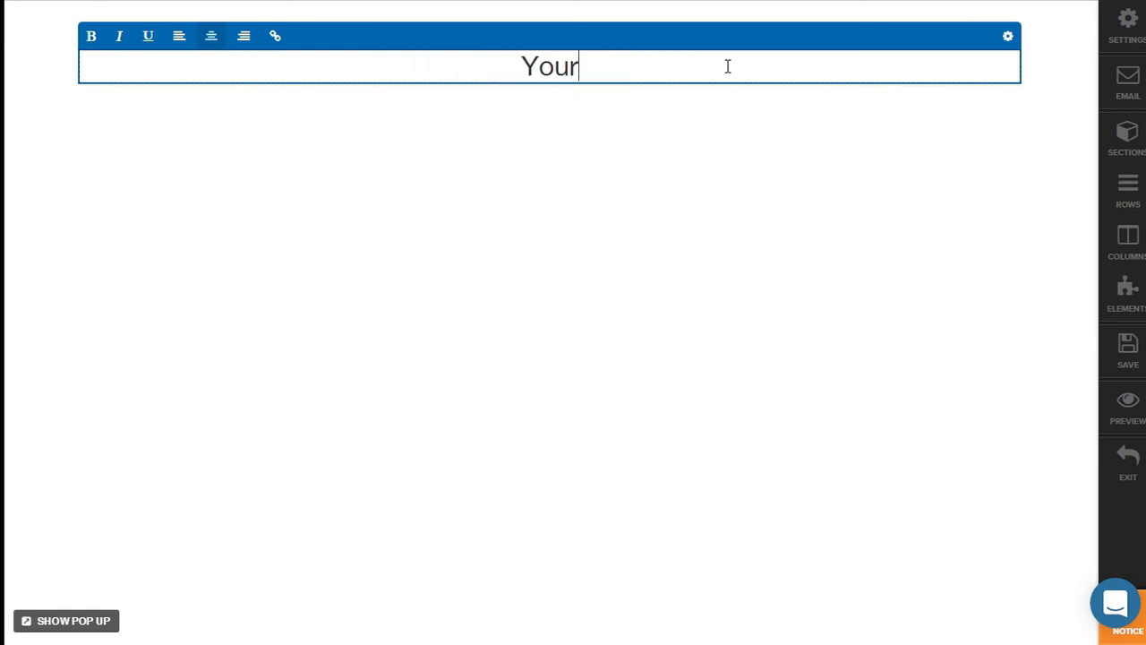
{"action": "type", "text": " awesome conv"}
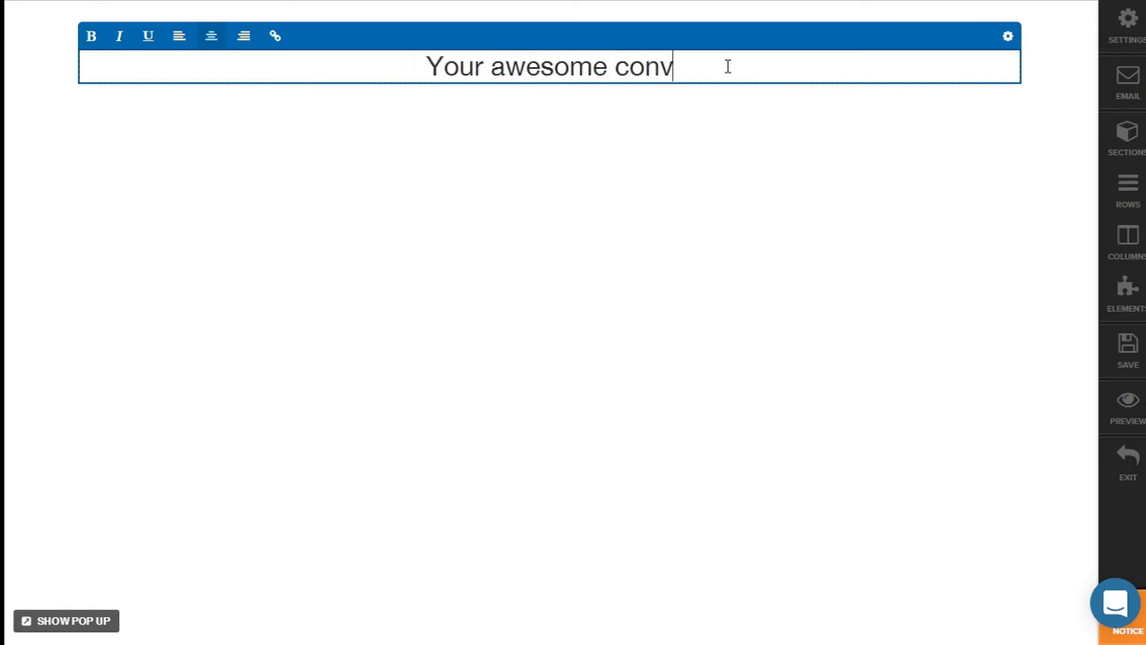
{"action": "type", "text": "erting headli"}
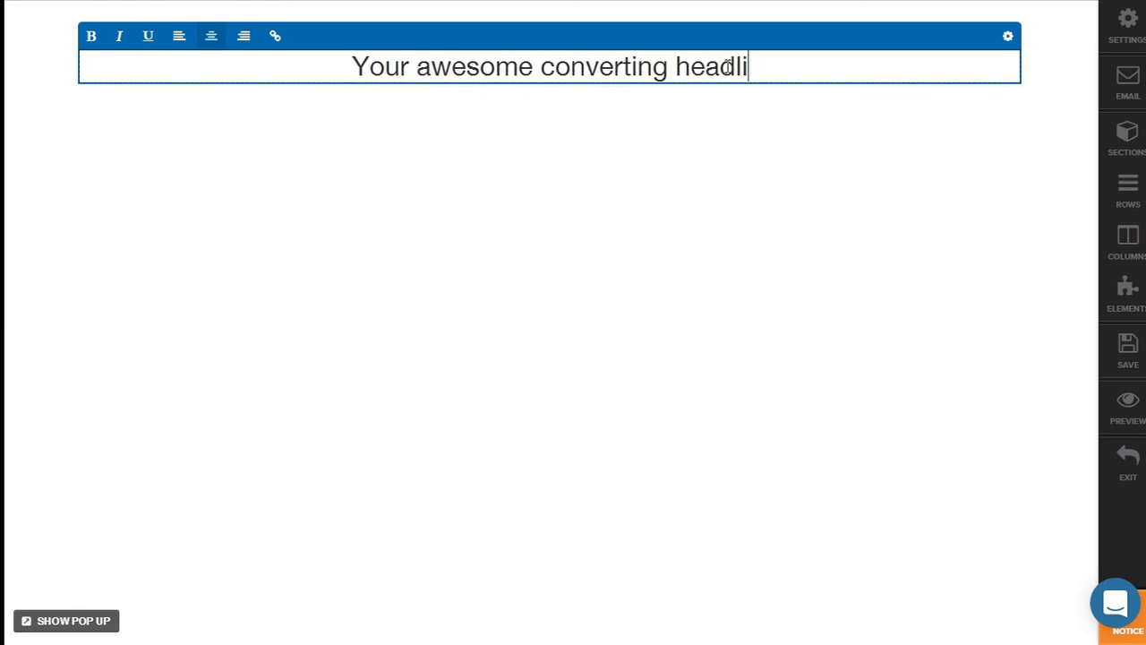
{"action": "type", "text": "ne here"}
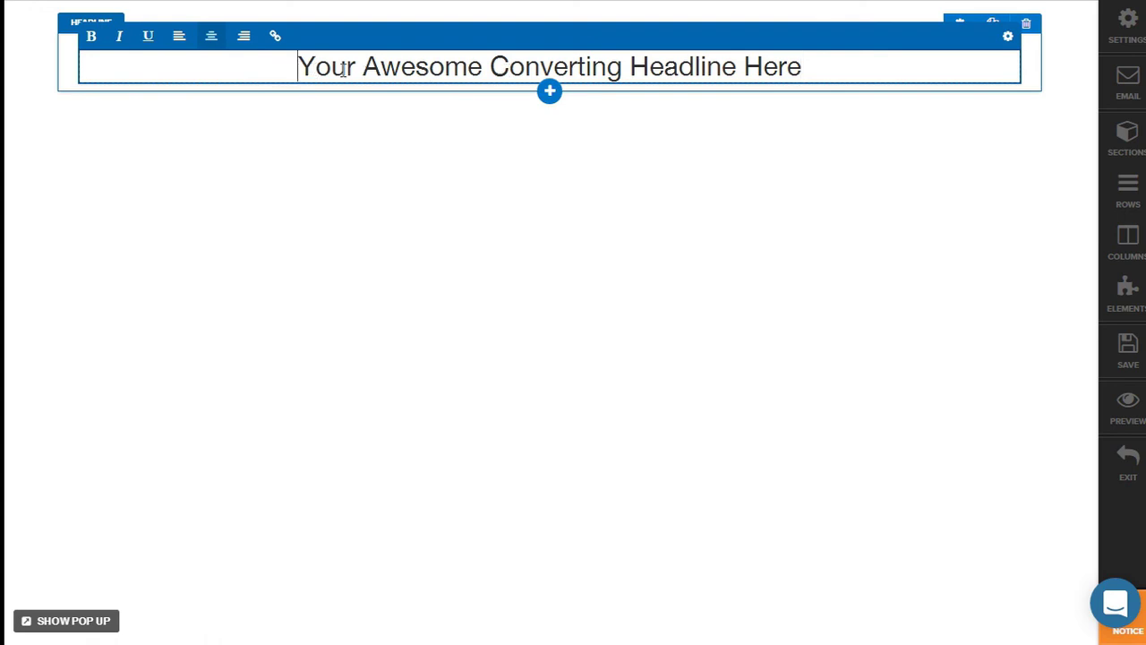
{"action": "left_click_drag", "start_coordinate": [315, 70], "coordinate": [225, 73]}
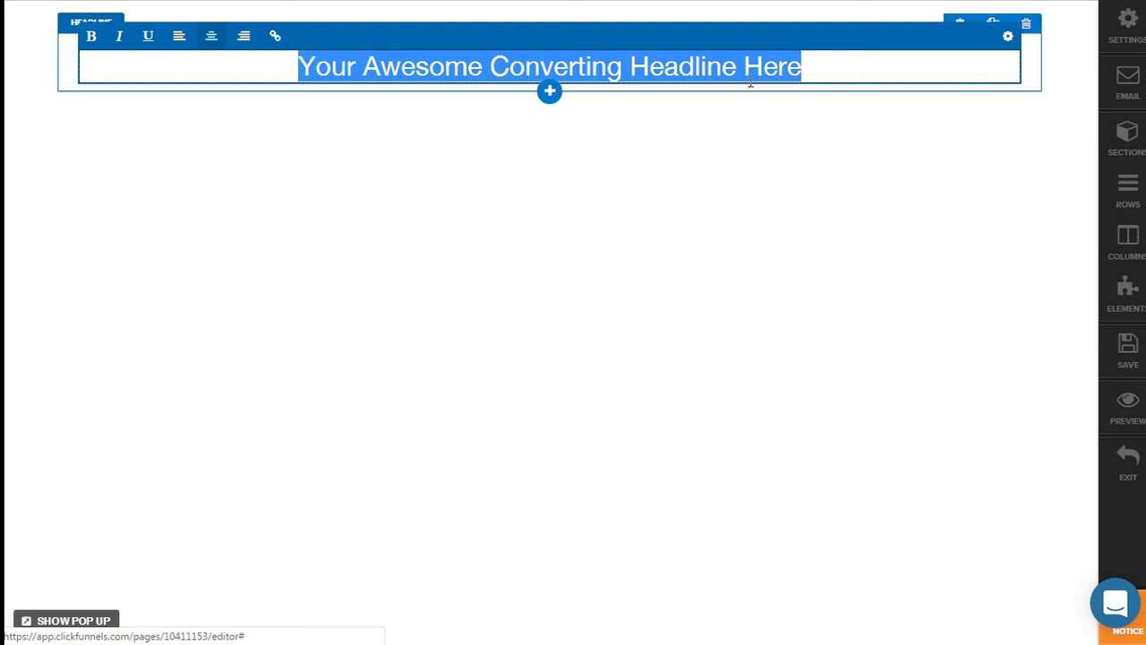
{"action": "left_click", "coordinate": [813, 69]}
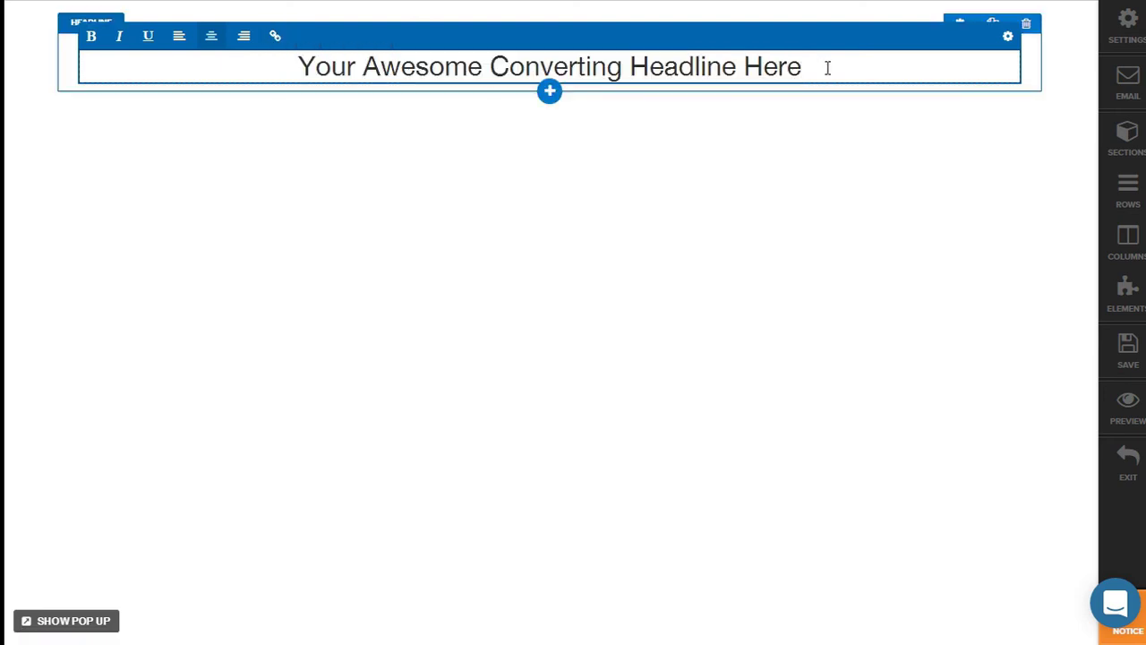
- Set the headline's top margin to 30, its side padding to 50 and its text color to blue
{"action": "left_click", "coordinate": [1007, 39]}
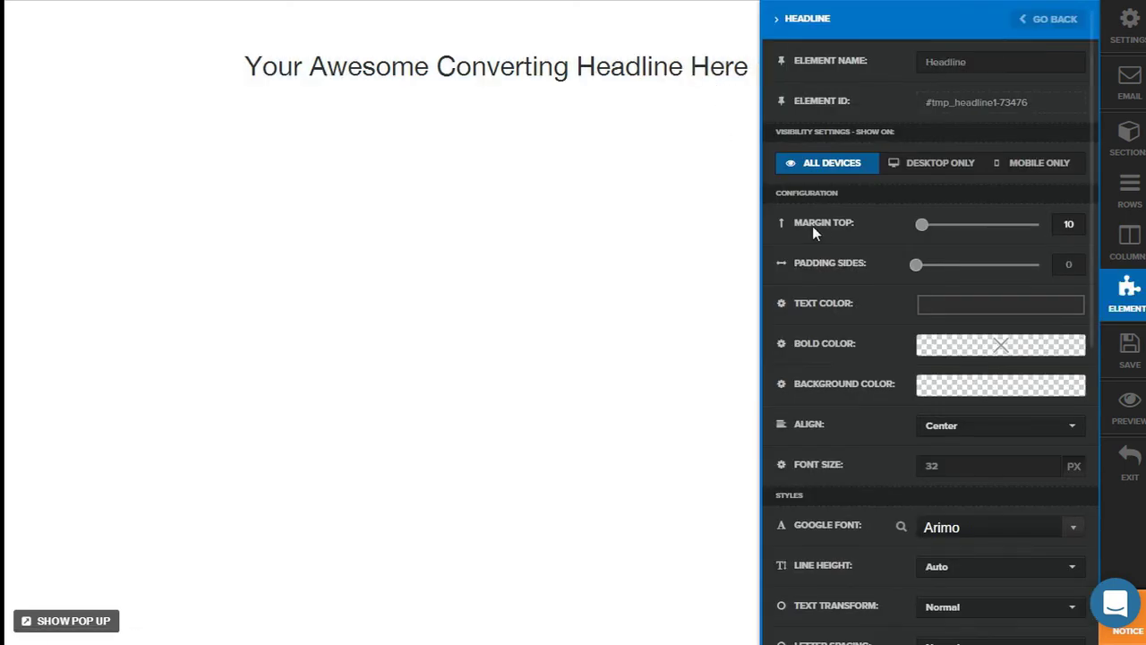
{"action": "double_click", "coordinate": [1070, 226]}
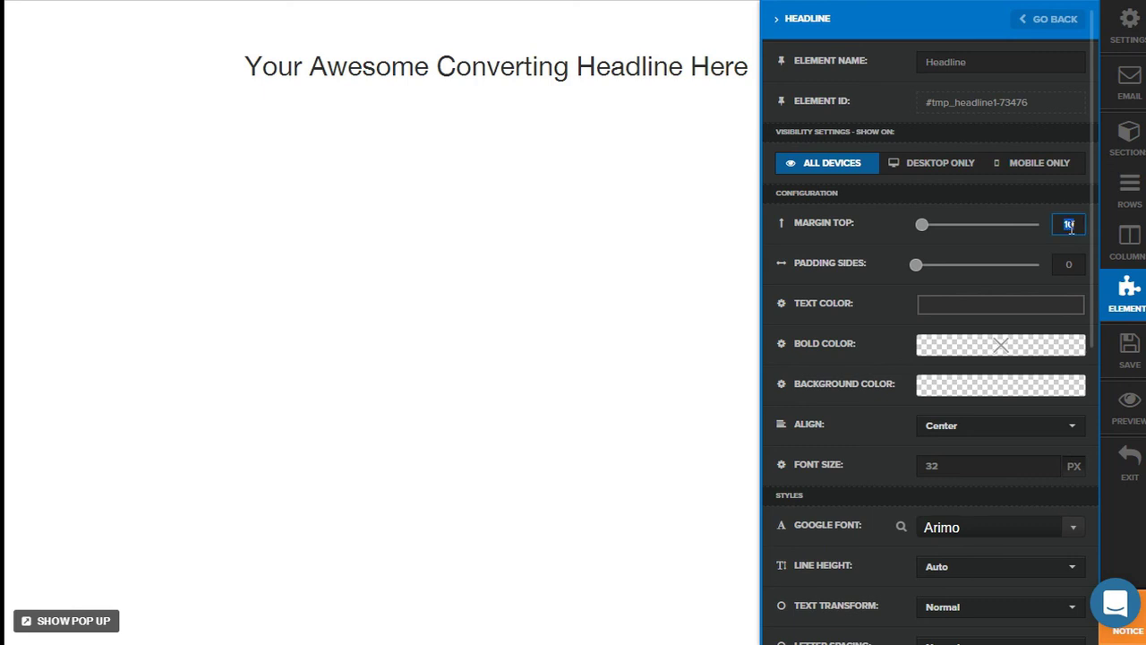
{"action": "type", "text": "30"}
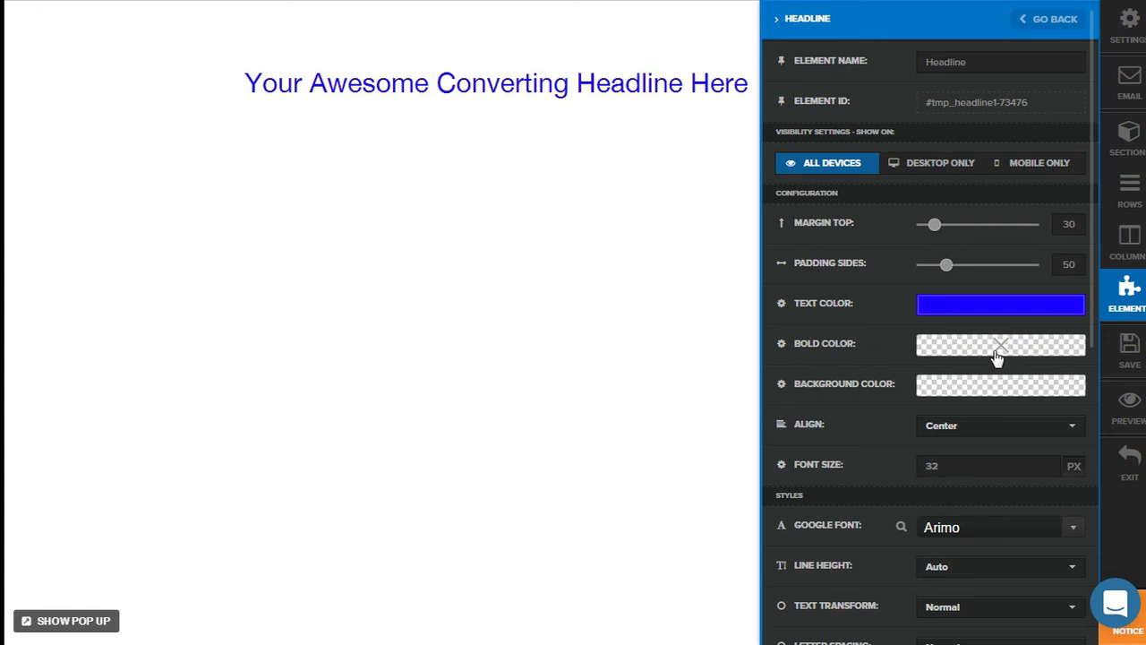
- Give the headline a black background color and 10px rounded corners
{"action": "left_click", "coordinate": [920, 385]}
{"action": "left_click_drag", "start_coordinate": [1095, 332], "coordinate": [1062, 550]}
{"action": "left_click", "coordinate": [1061, 548]}
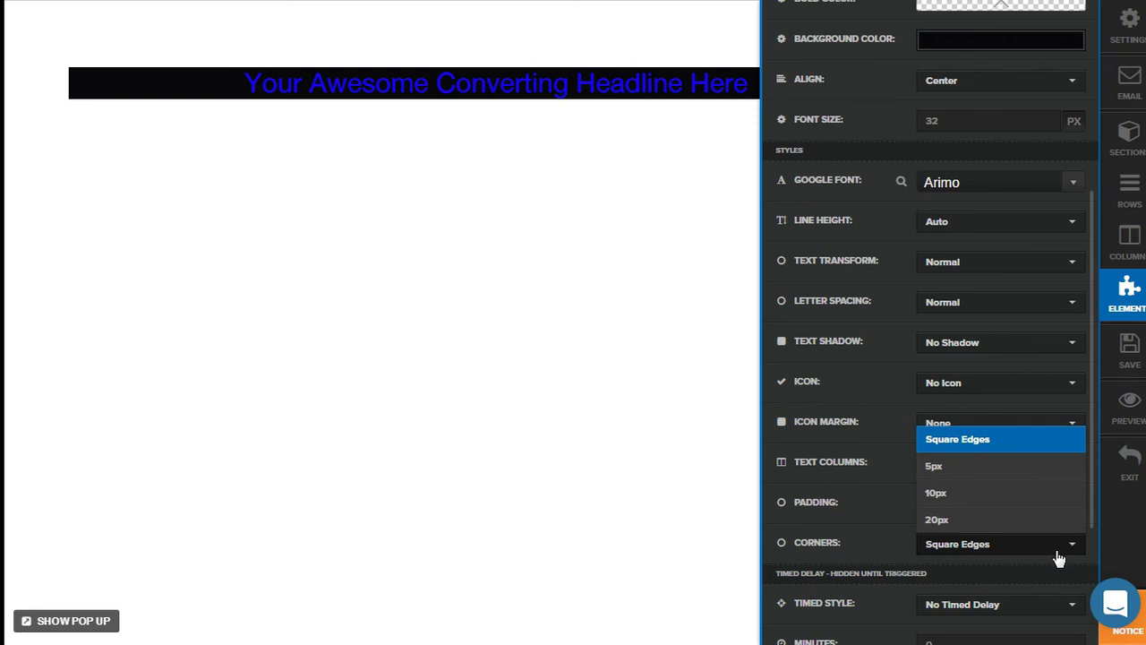
{"action": "left_click", "coordinate": [971, 503]}
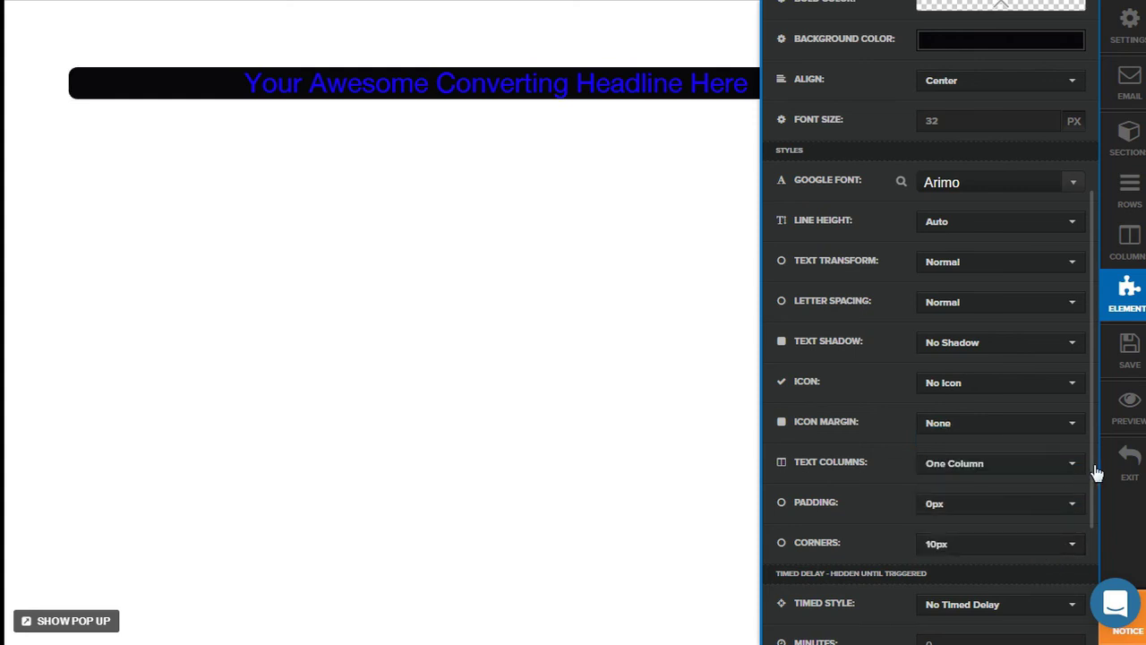
- Set the headline's padding to 25px
{"action": "left_click_drag", "start_coordinate": [1094, 471], "coordinate": [1077, 558]}
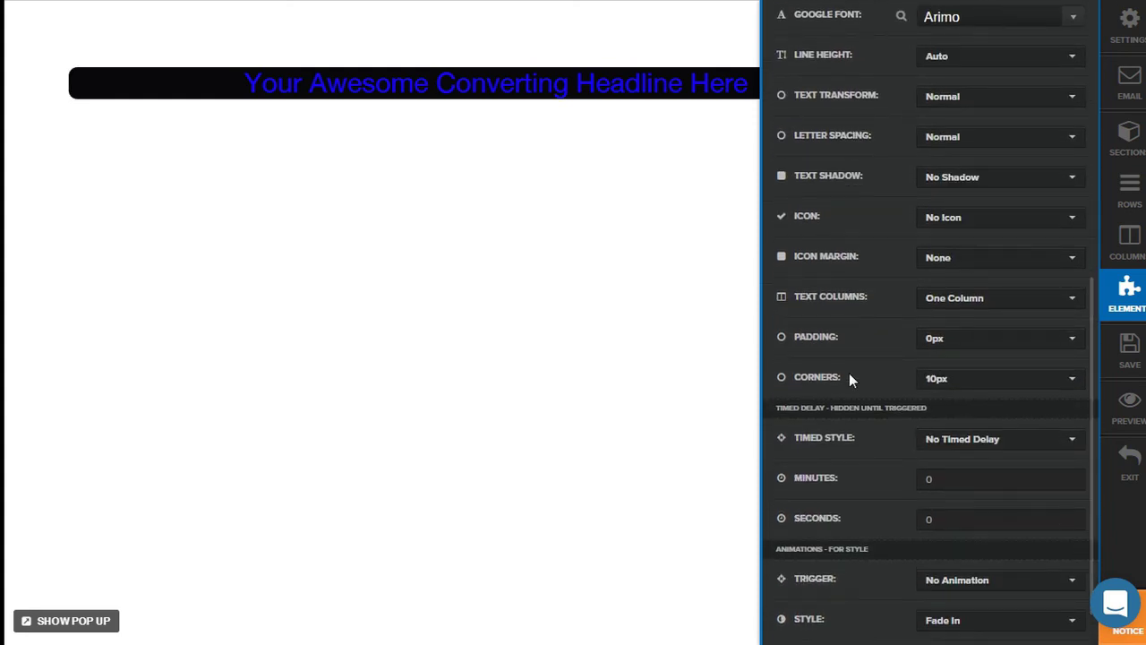
{"action": "left_click", "coordinate": [934, 348]}
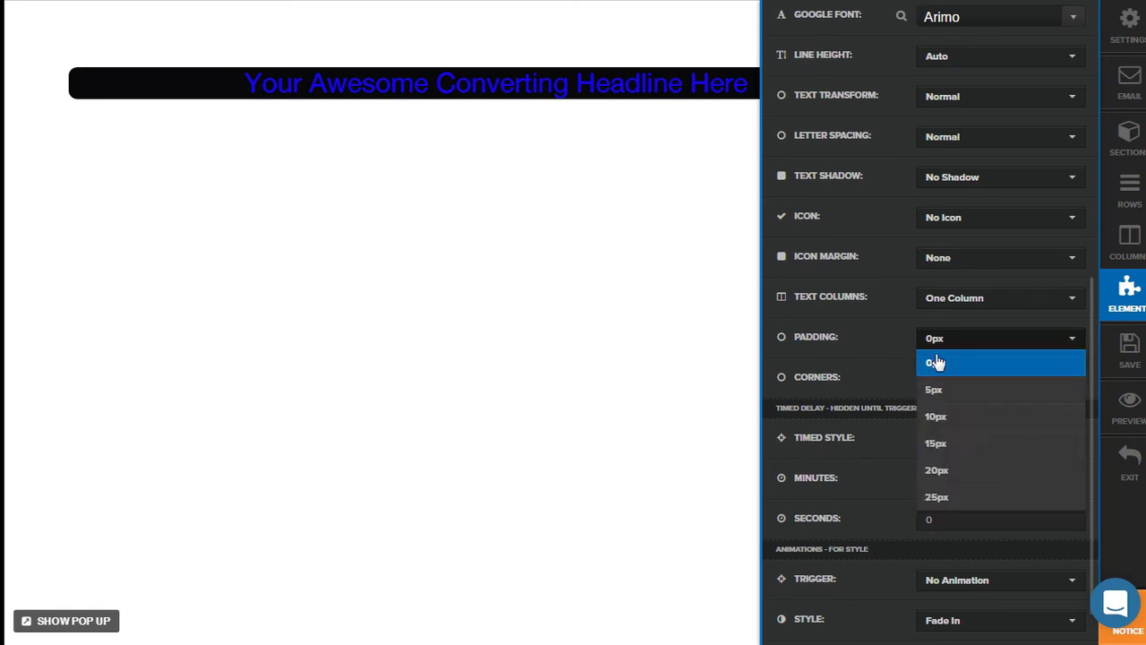
{"action": "left_click", "coordinate": [936, 501]}
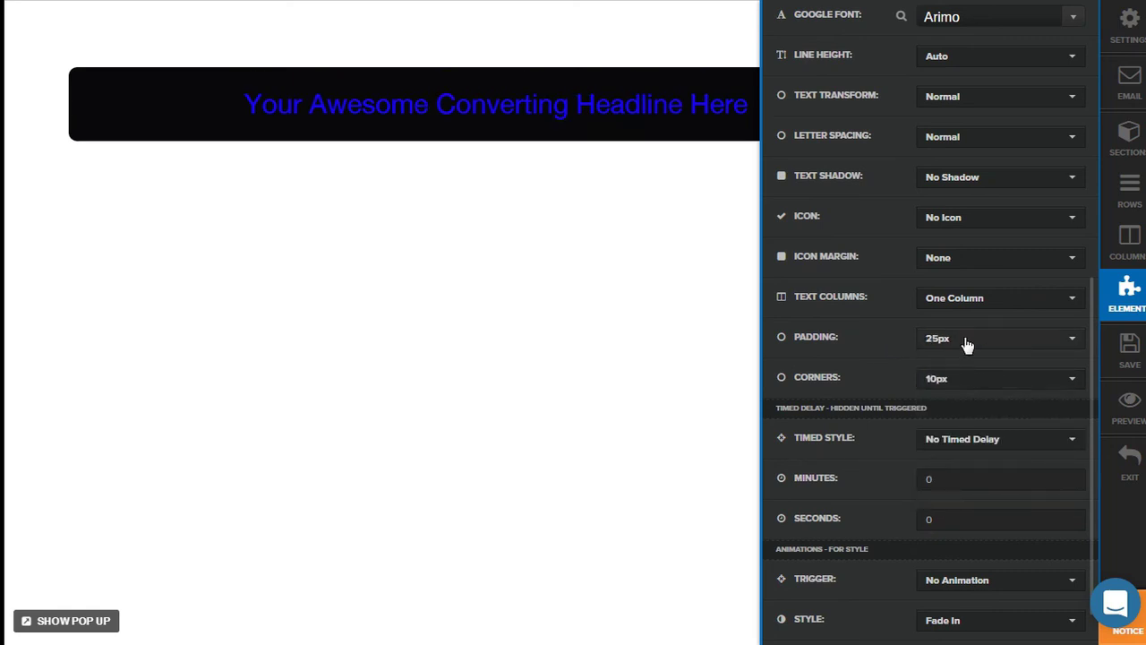
- Set the headline's padding to 20px
{"action": "left_click", "coordinate": [964, 340]}
{"action": "left_click", "coordinate": [952, 471]}
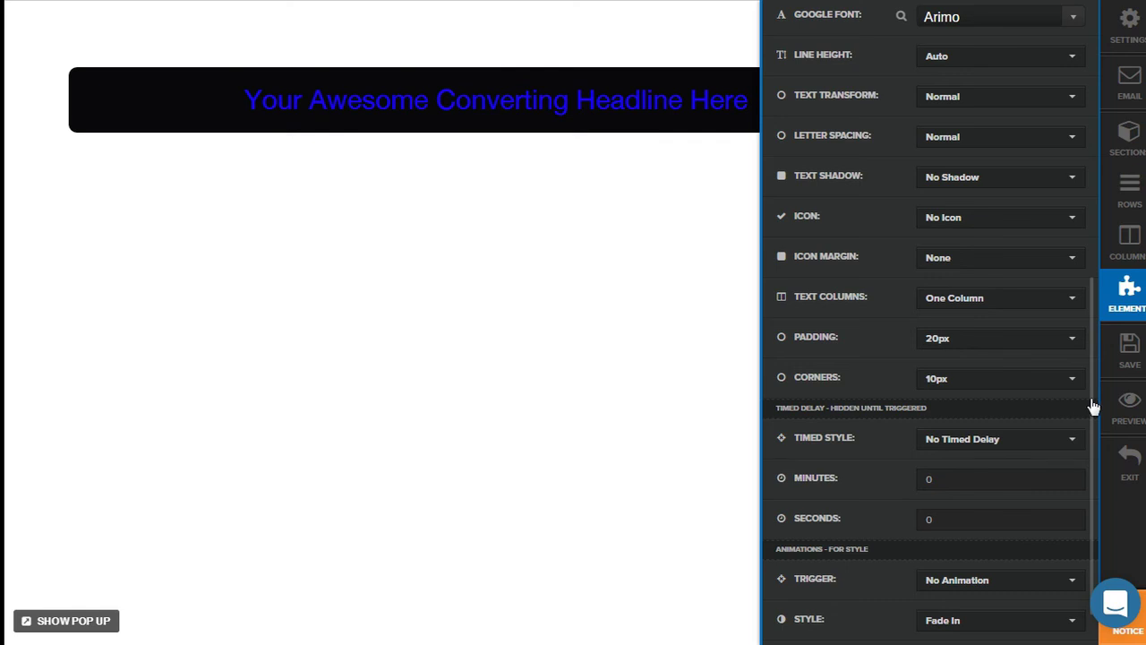
{"action": "scroll", "coordinate": [1092, 435], "scroll_direction": "down", "scroll_amount": 1}
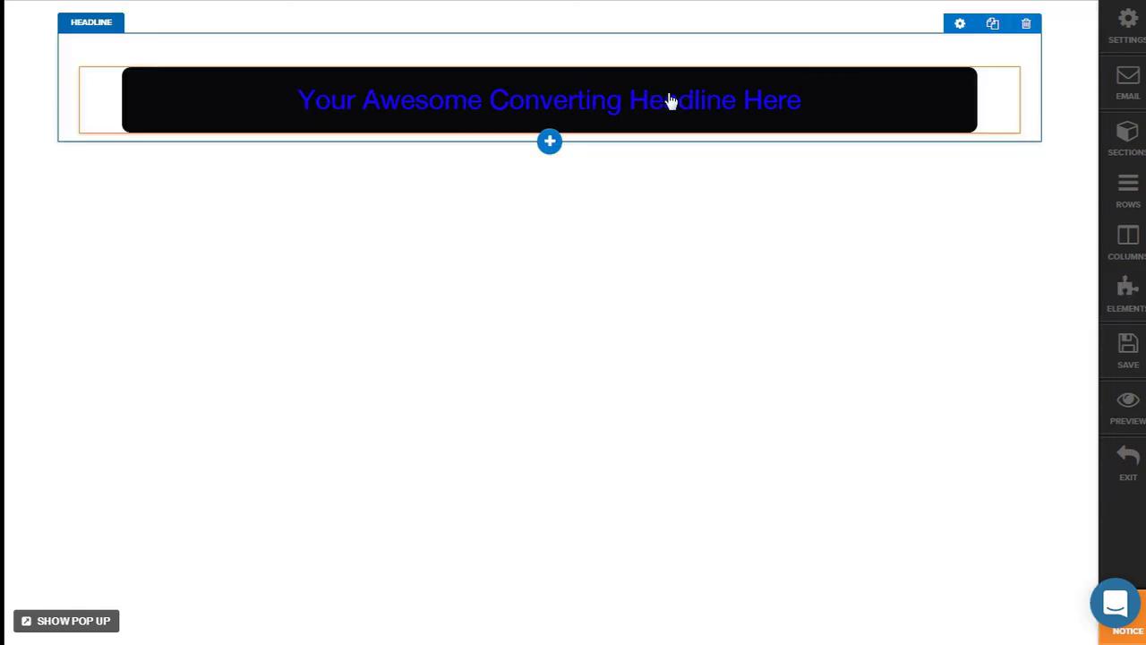
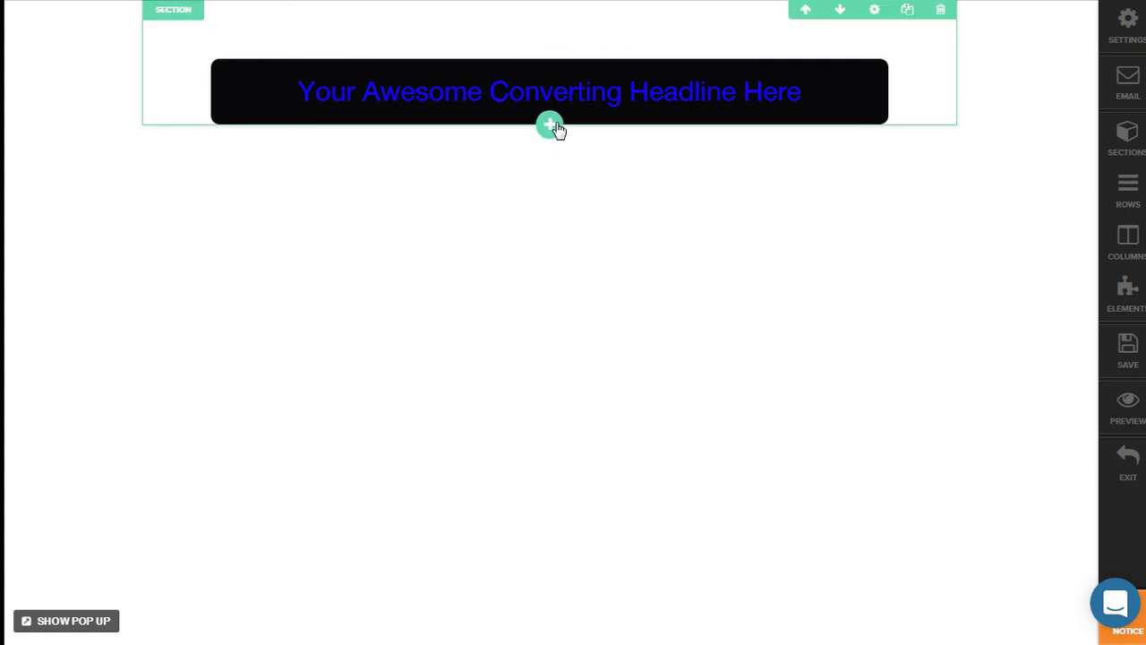
- Add a new section below the headline section and set its top and bottom padding to 0
{"action": "left_click", "coordinate": [550, 126]}
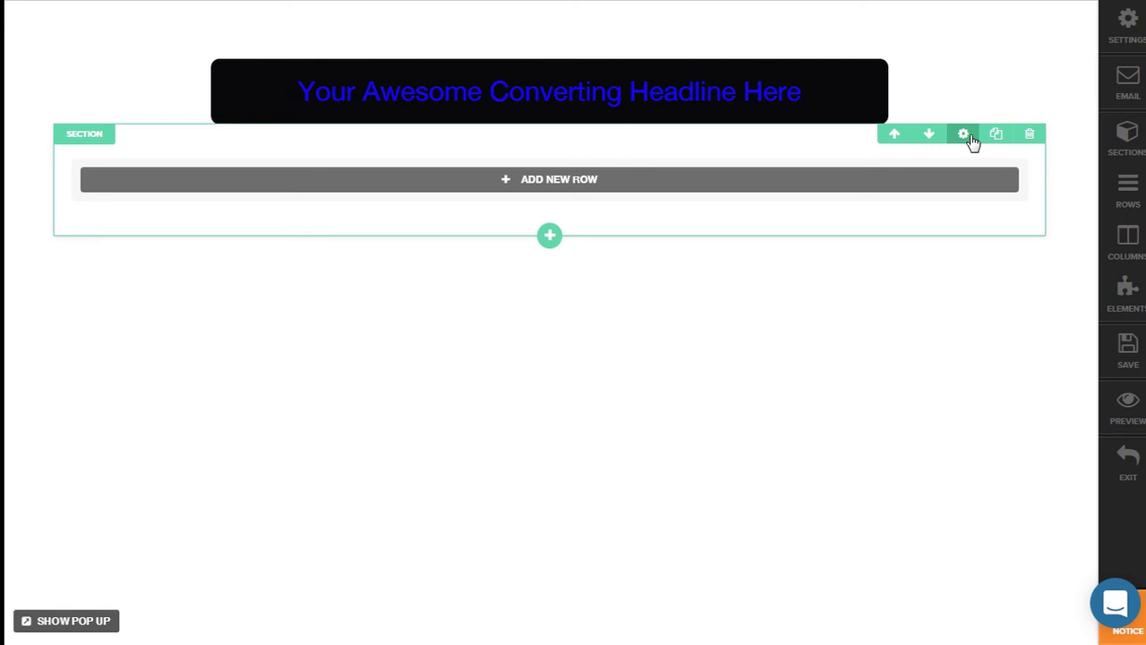
{"action": "left_click", "coordinate": [963, 134]}
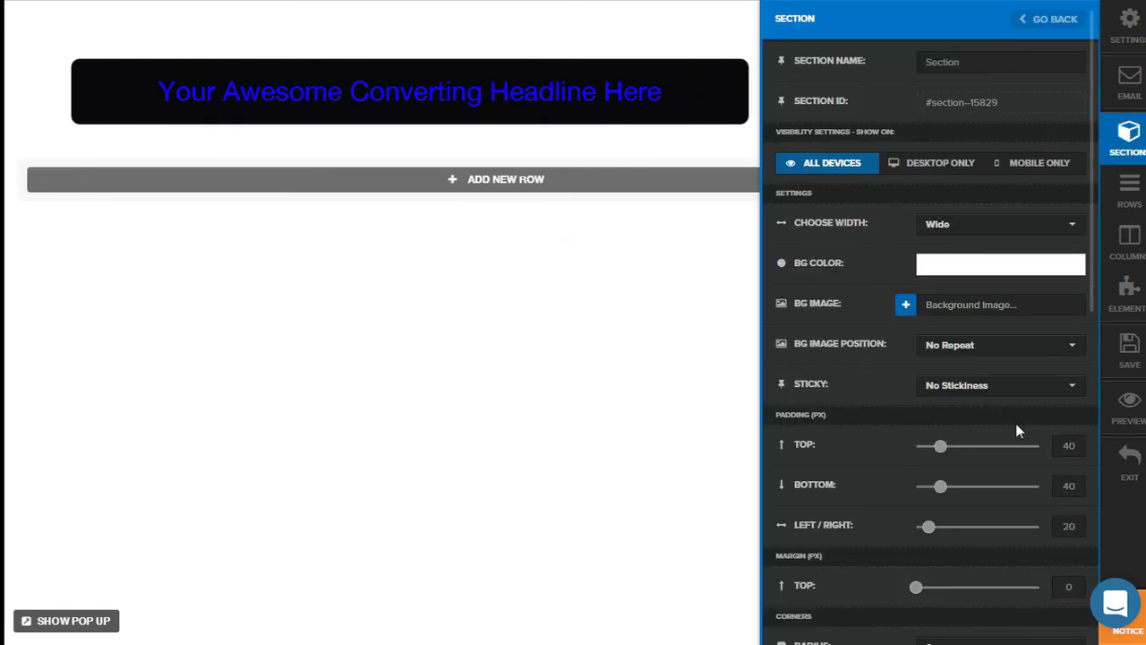
{"action": "double_click", "coordinate": [1079, 447]}
{"action": "type", "text": "0"}
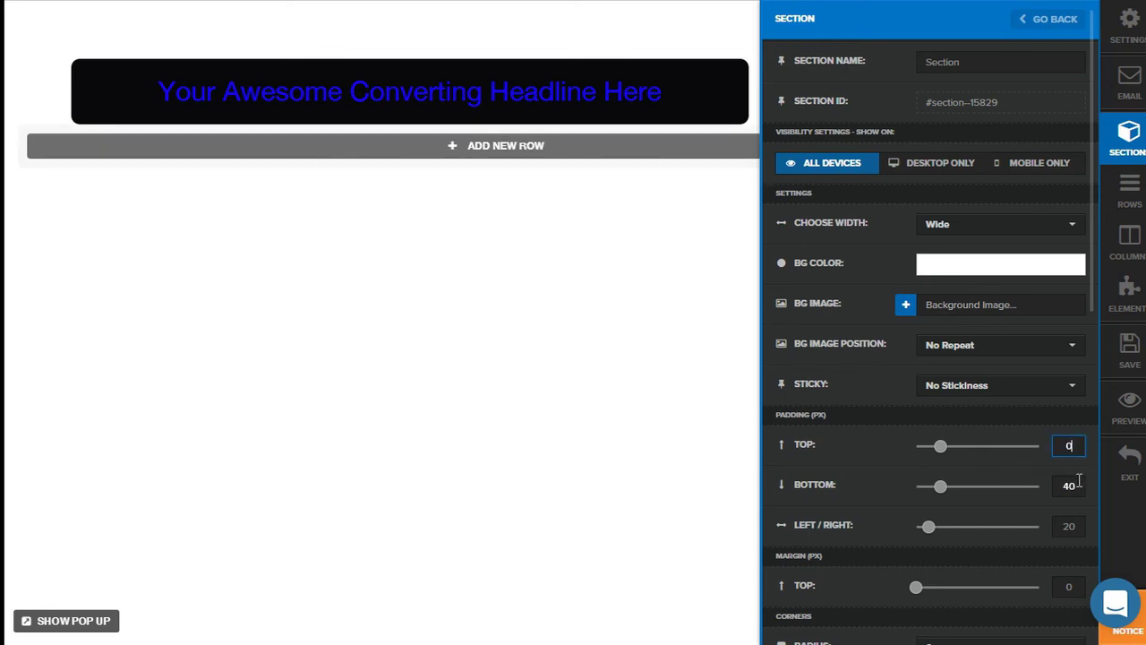
{"action": "key", "text": "Tab"}
{"action": "type", "text": "0"}
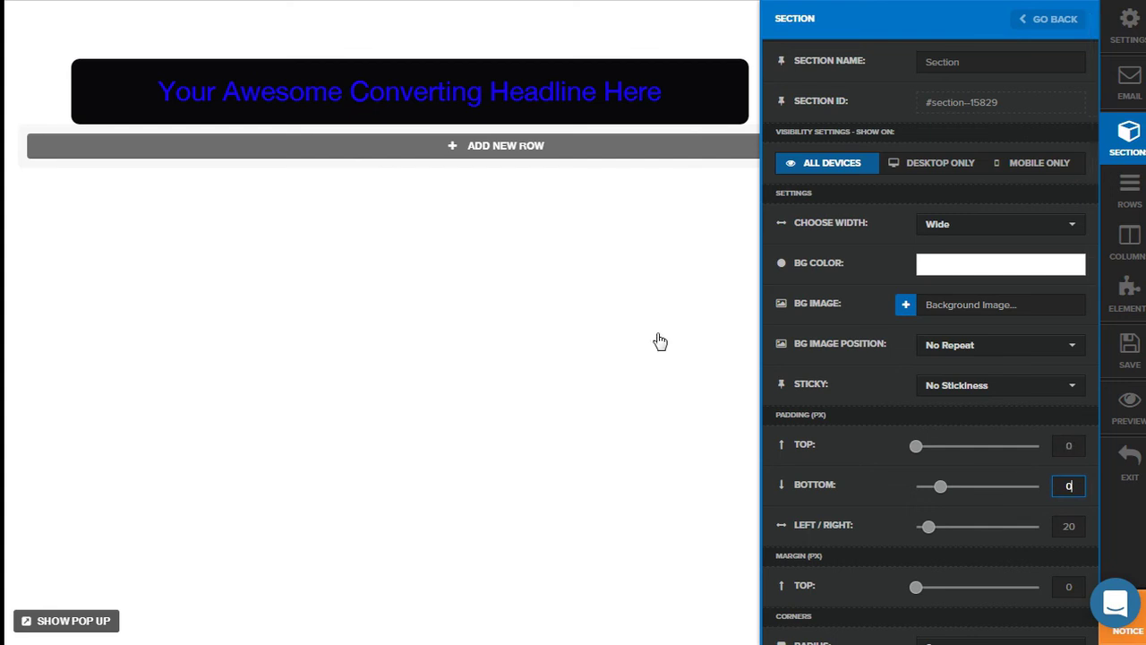
- Try the Small width on the new section, and settle on Medium
{"action": "left_click", "coordinate": [1012, 229]}
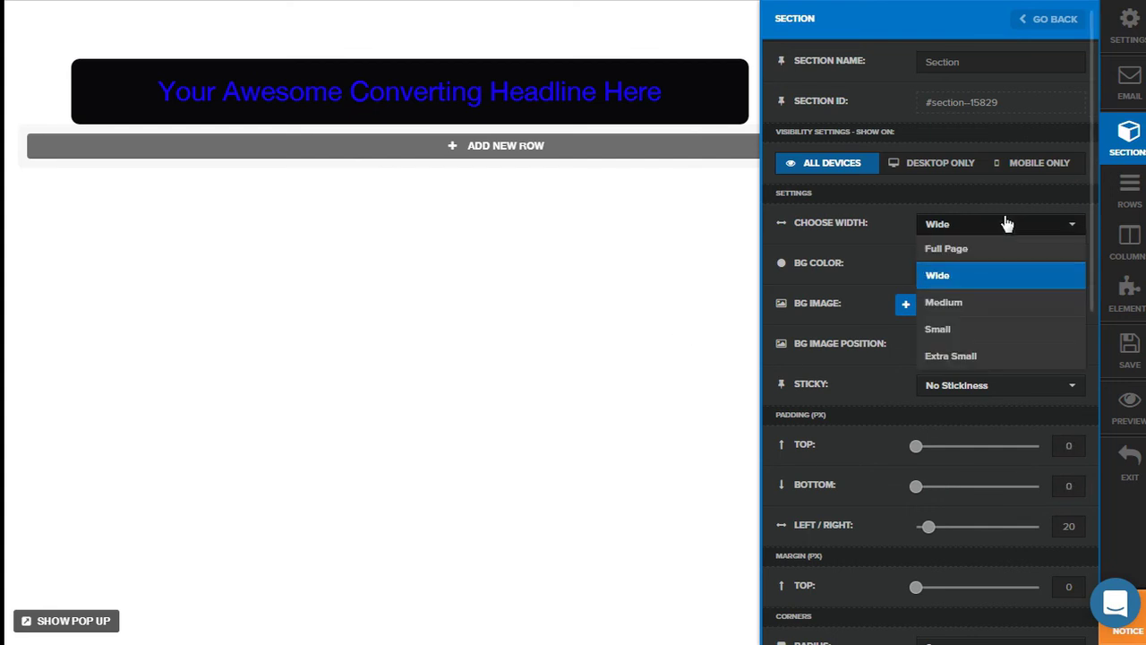
{"action": "left_click", "coordinate": [964, 329]}
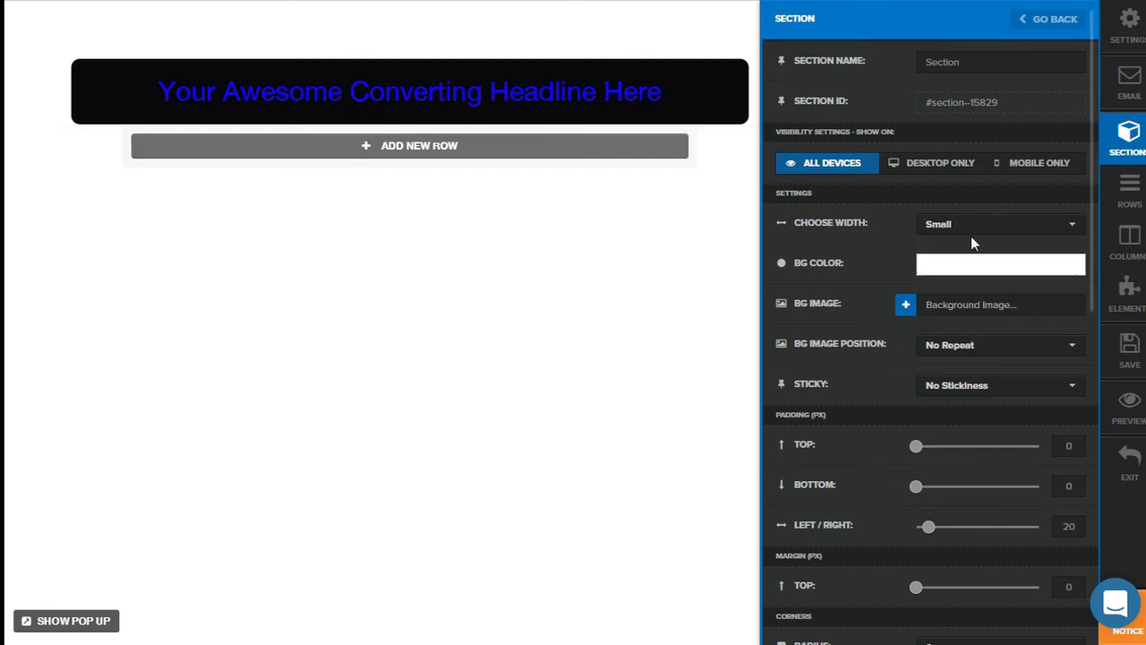
{"action": "left_click", "coordinate": [972, 237]}
{"action": "left_click", "coordinate": [951, 303]}
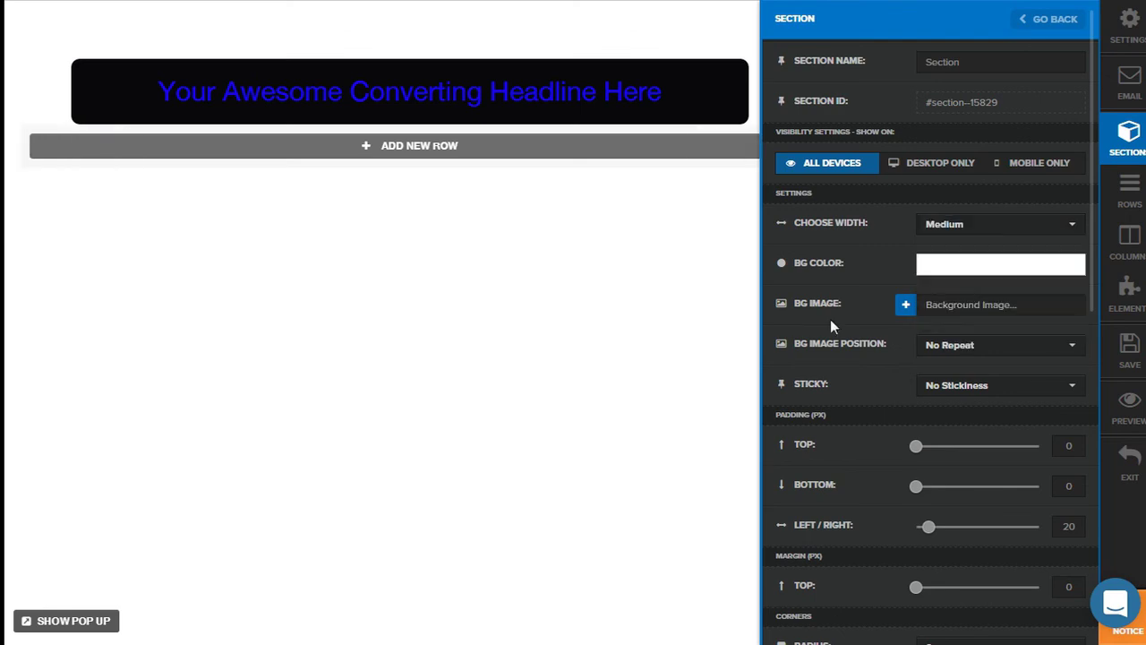
{"action": "left_click", "coordinate": [696, 232]}
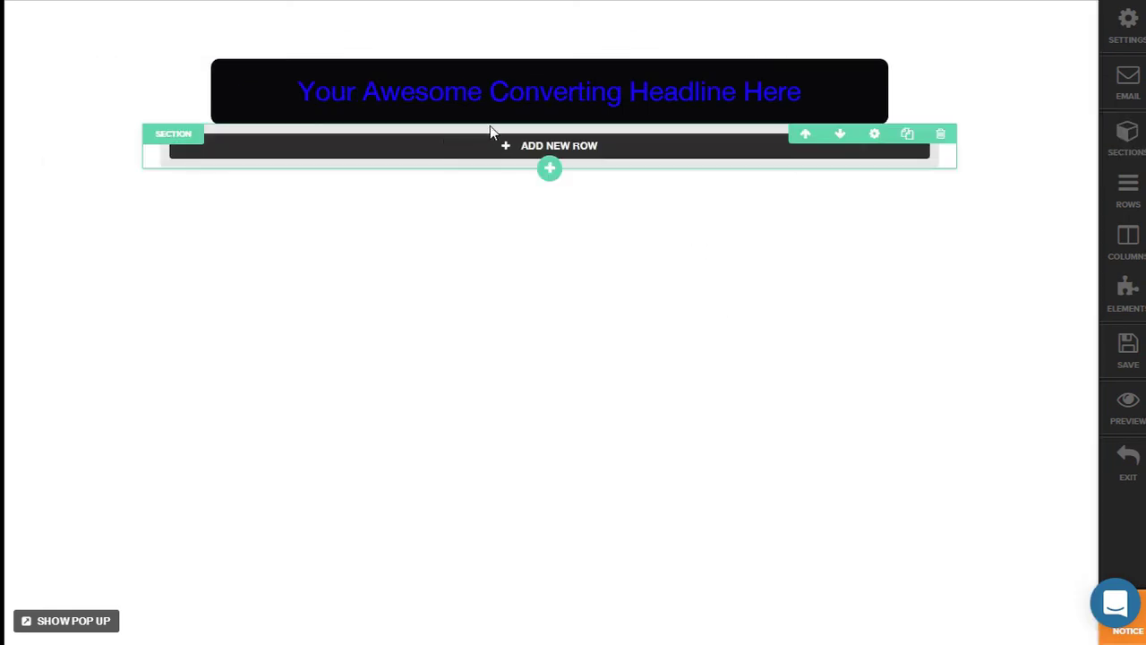
- Add a 2 Column Block row to the new section
{"action": "left_click", "coordinate": [504, 145]}
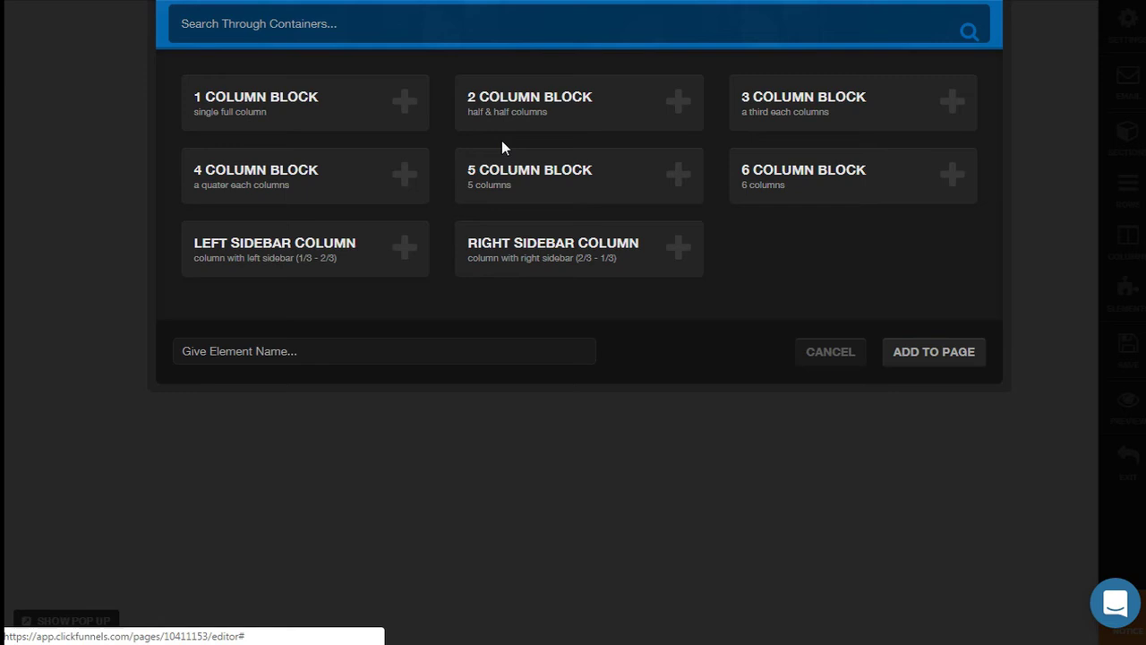
{"action": "left_click", "coordinate": [506, 110]}
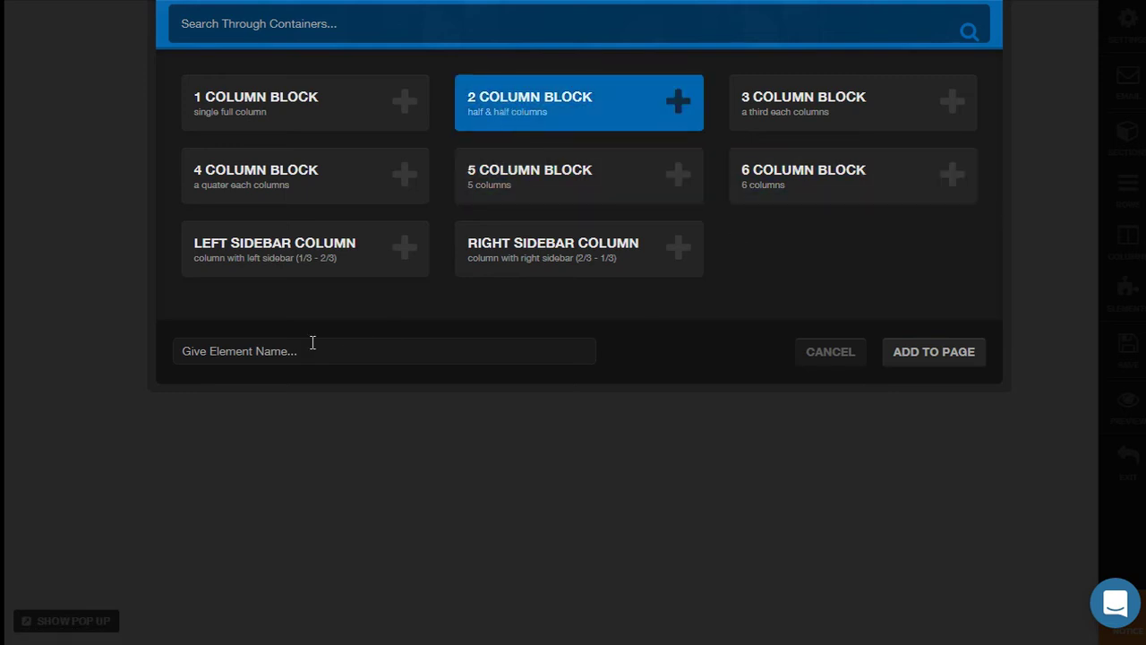
{"action": "left_click", "coordinate": [935, 358]}
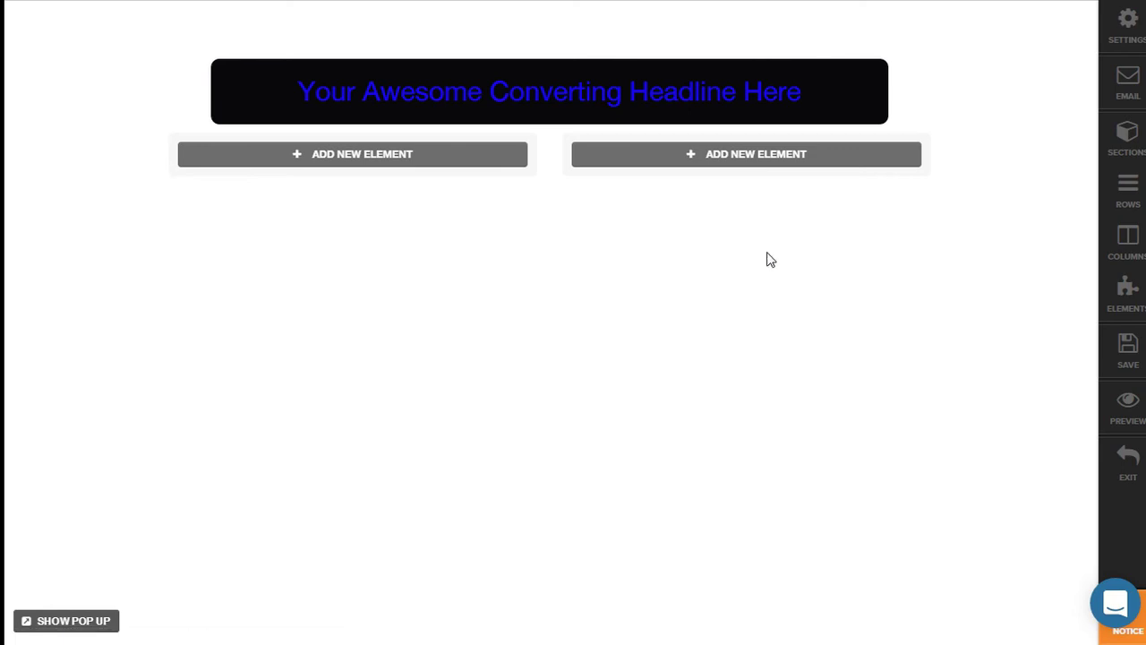
- Find the Video element by searching for "video" and add it to the row's right column
{"action": "left_click", "coordinate": [734, 170]}
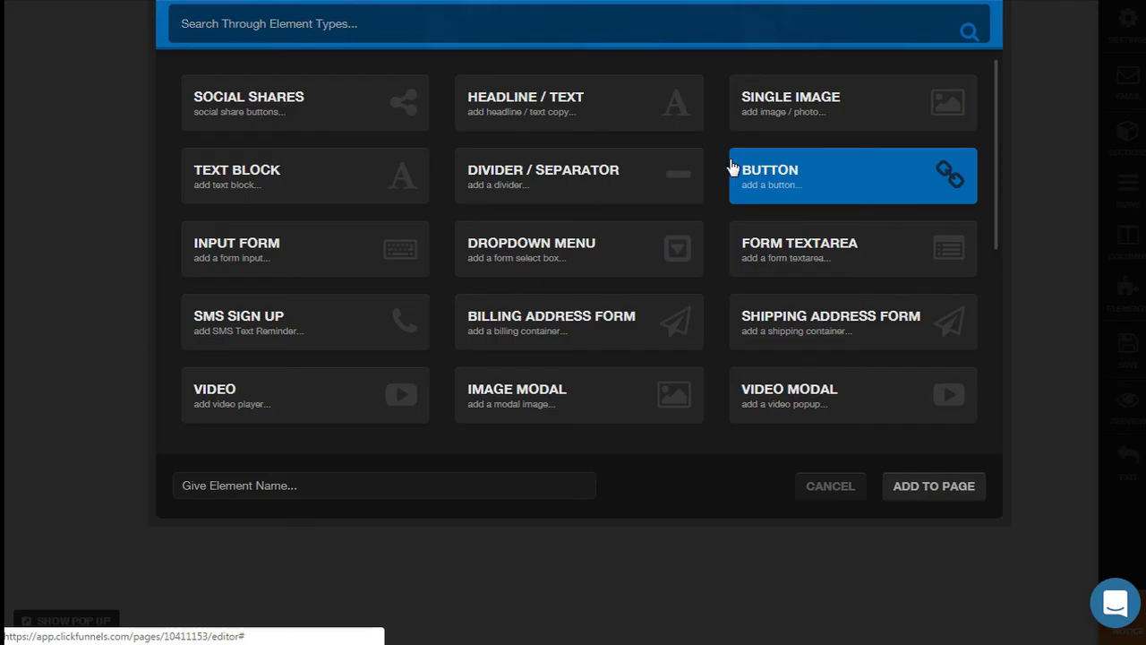
{"action": "left_click", "coordinate": [508, 27]}
{"action": "type", "text": "video"}
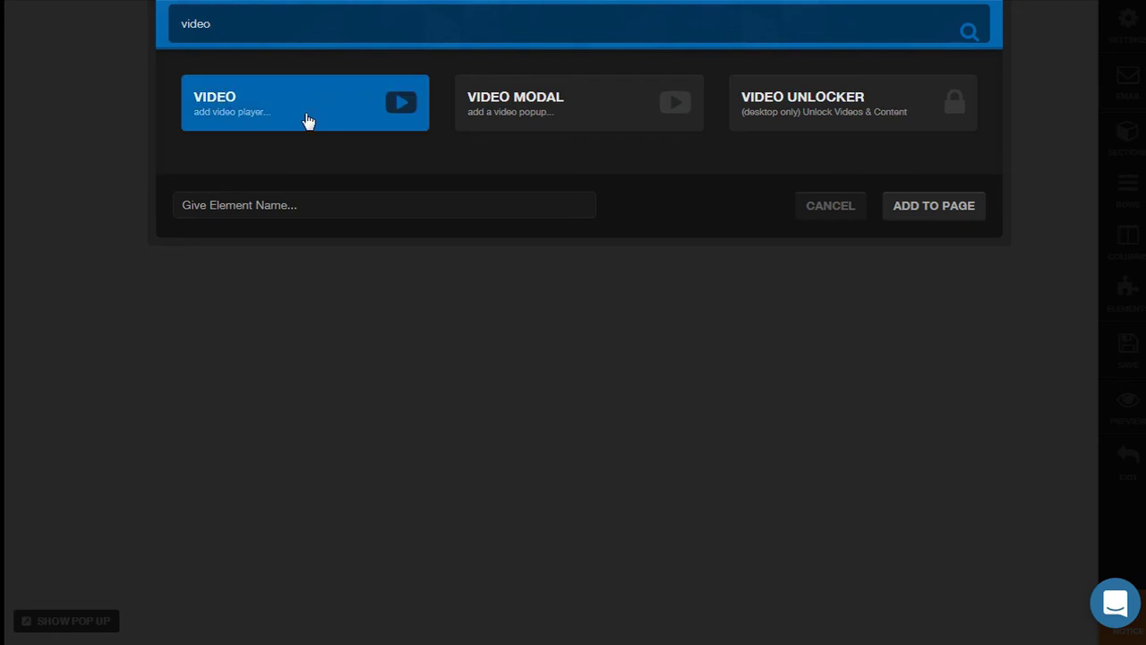
{"action": "left_click", "coordinate": [934, 205]}
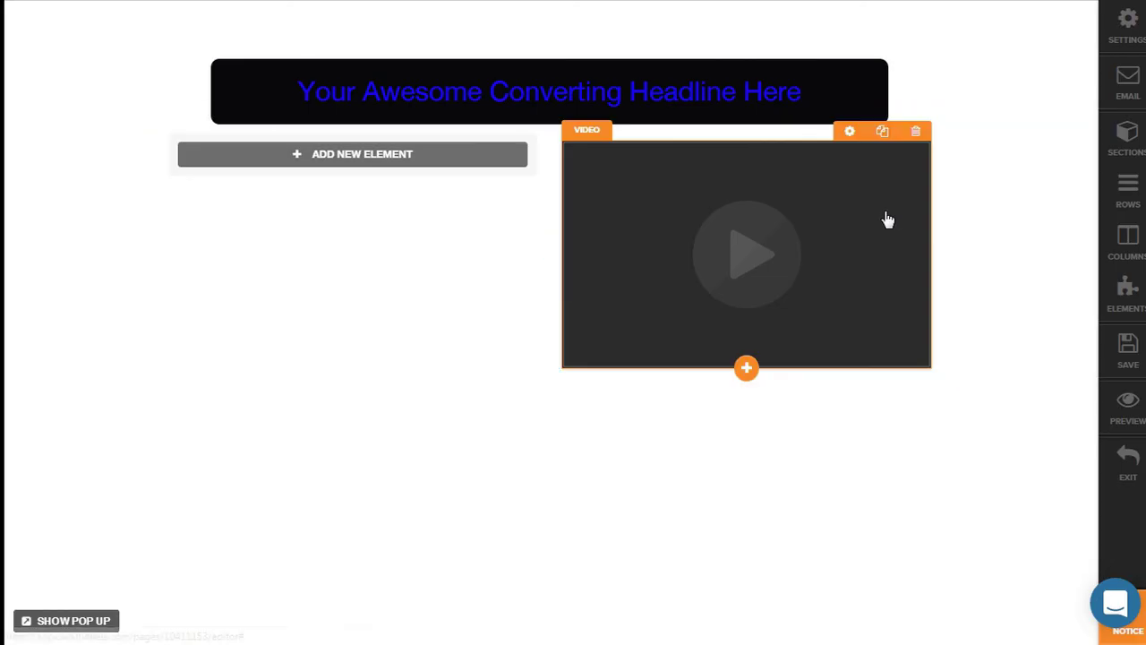
- Examine the video element's settings and the available video types
{"action": "double_click", "coordinate": [816, 194]}
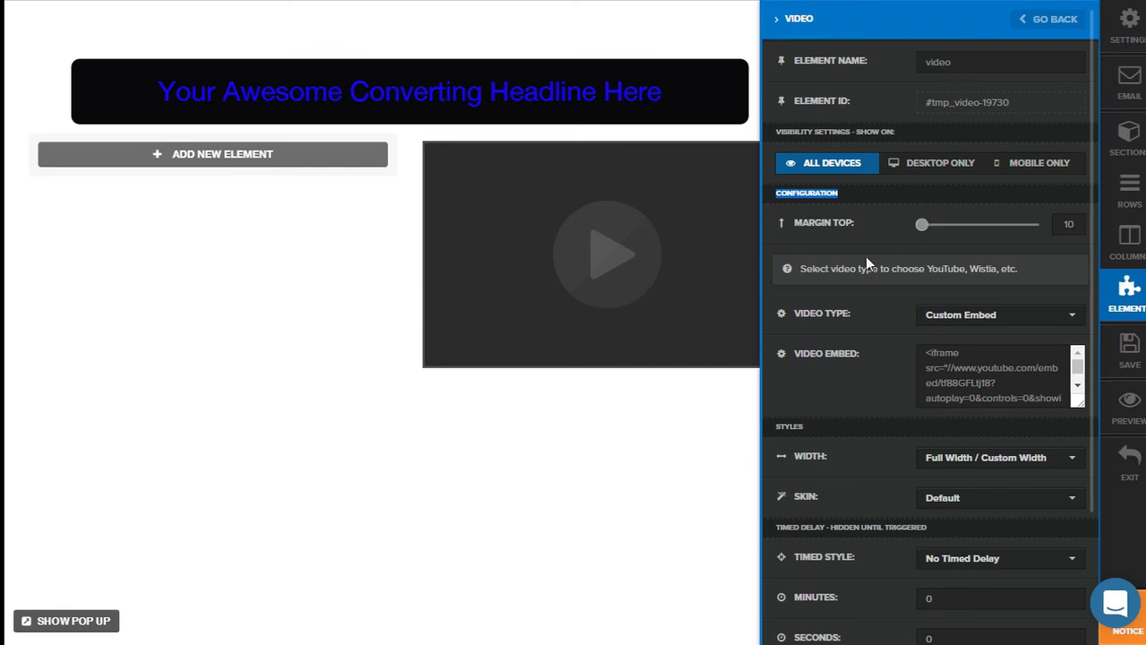
{"action": "double_click", "coordinate": [991, 322]}
{"action": "left_click", "coordinate": [991, 322]}
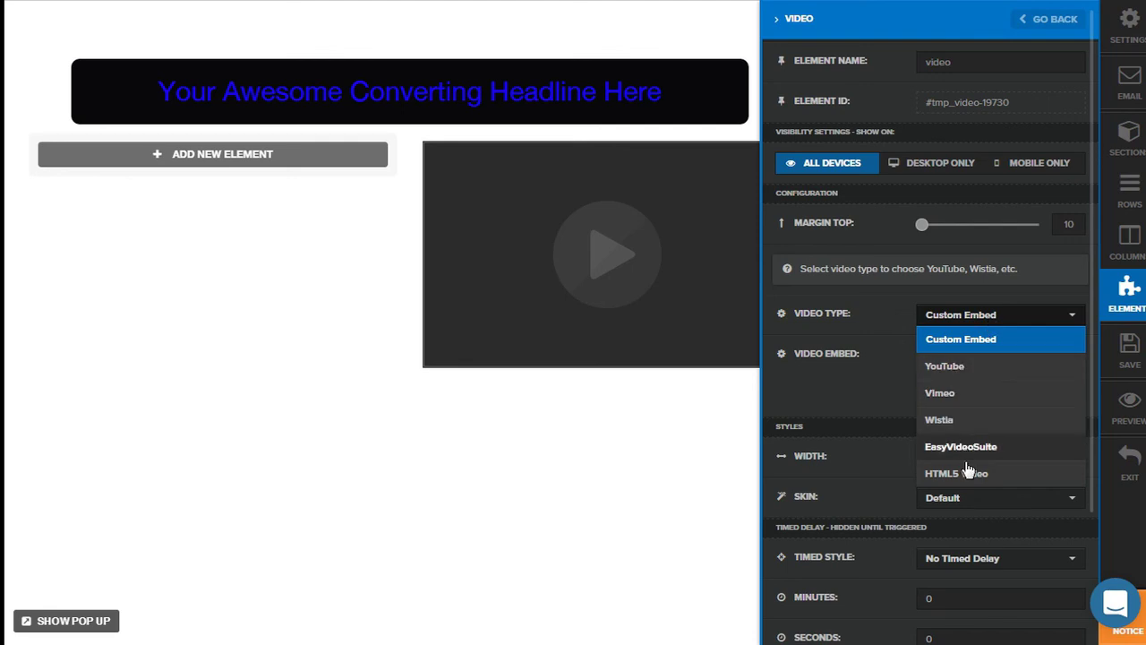
{"action": "left_click", "coordinate": [860, 392]}
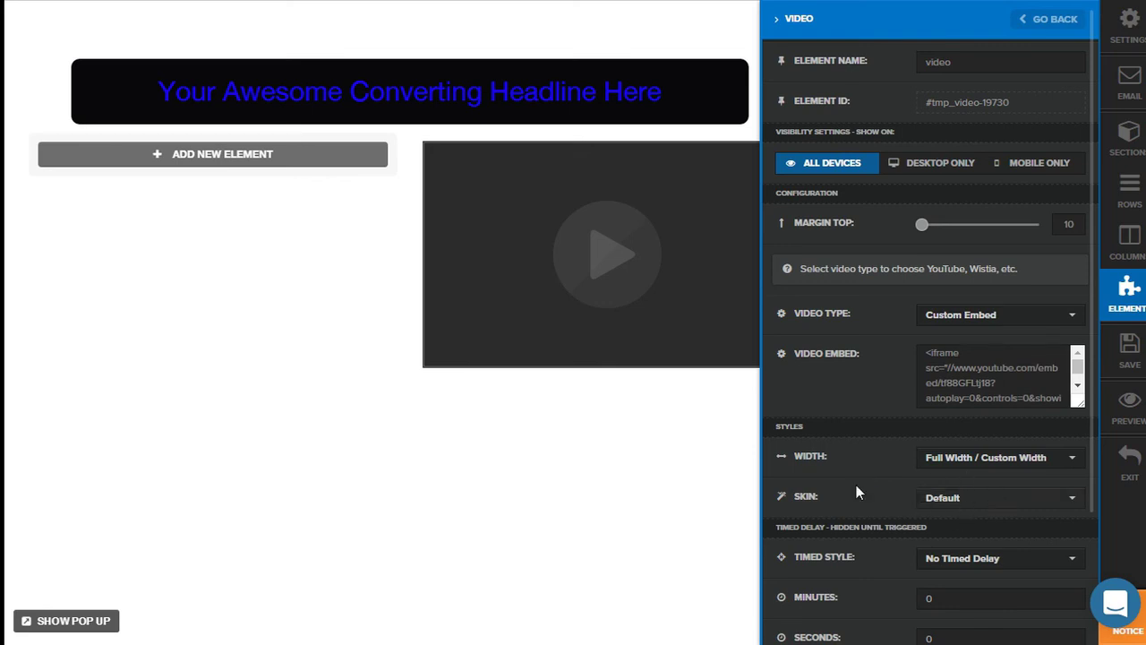
{"action": "left_click", "coordinate": [655, 457]}
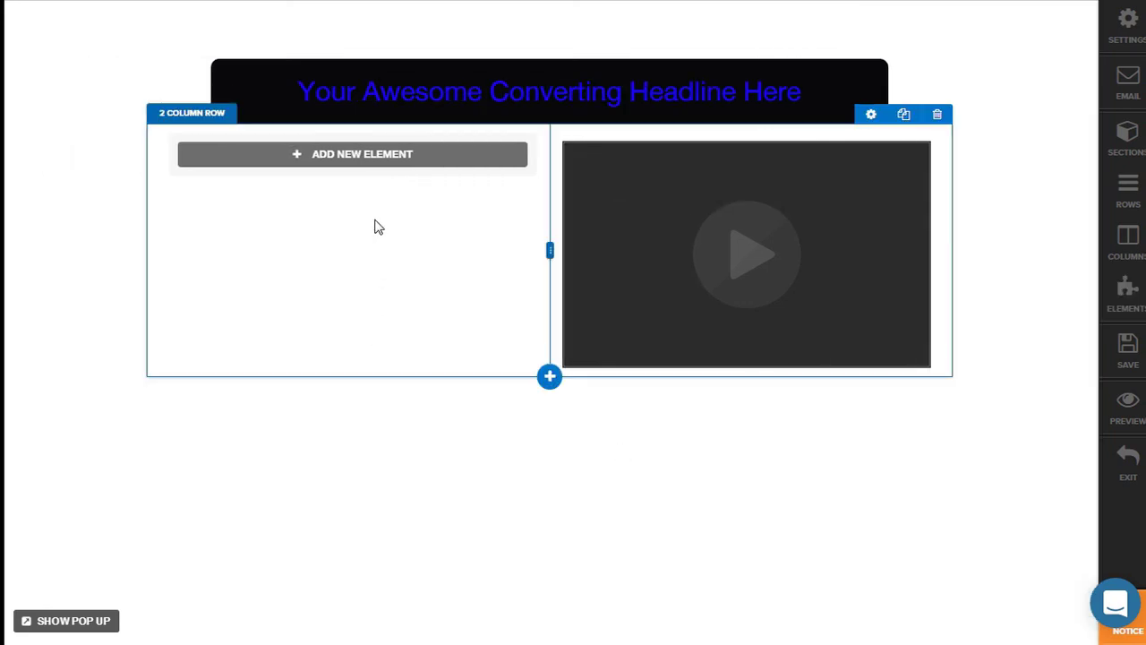
- Add a text block to the row's left column and a Timer Evergreen countdown directly below it
{"action": "left_click", "coordinate": [351, 157]}
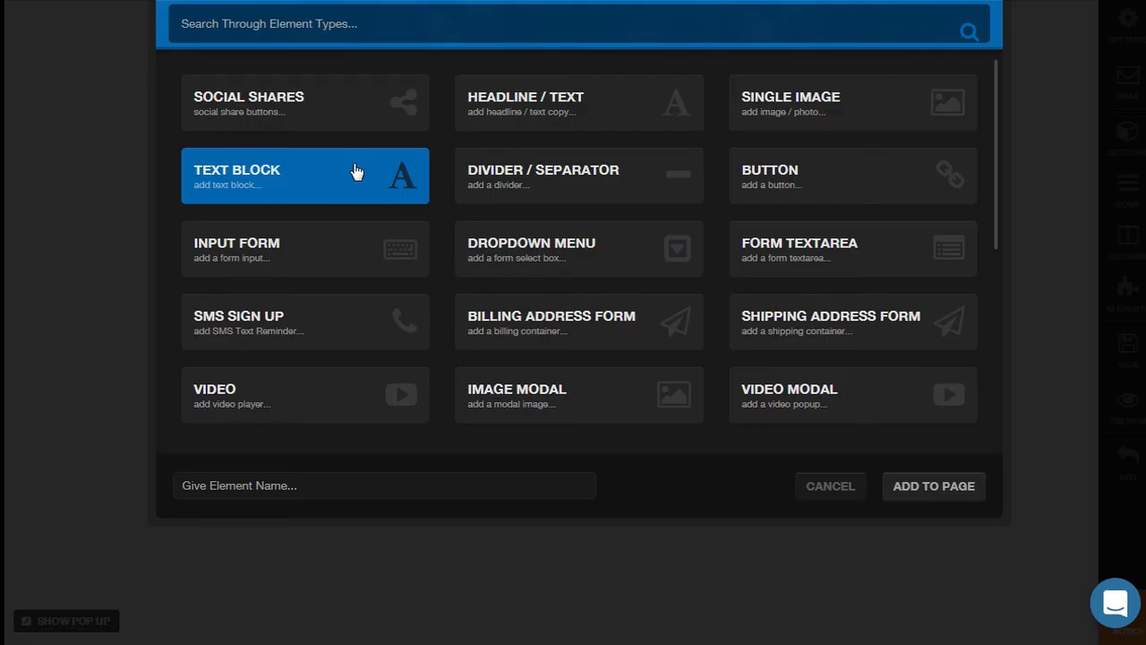
{"action": "left_click", "coordinate": [931, 487]}
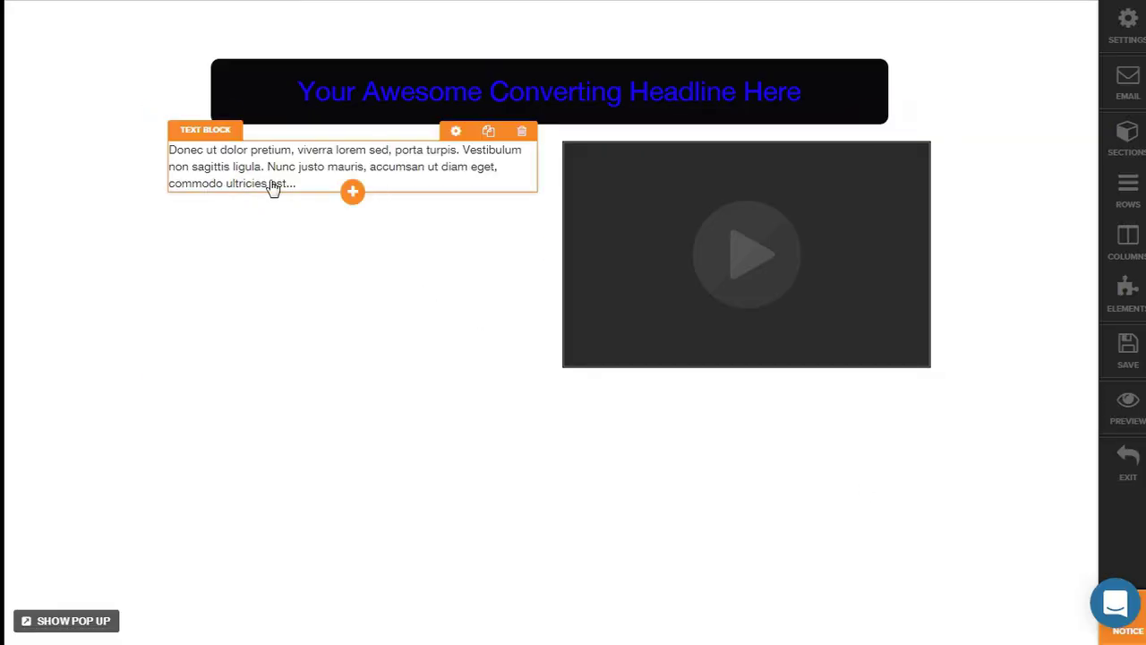
{"action": "left_click", "coordinate": [351, 194]}
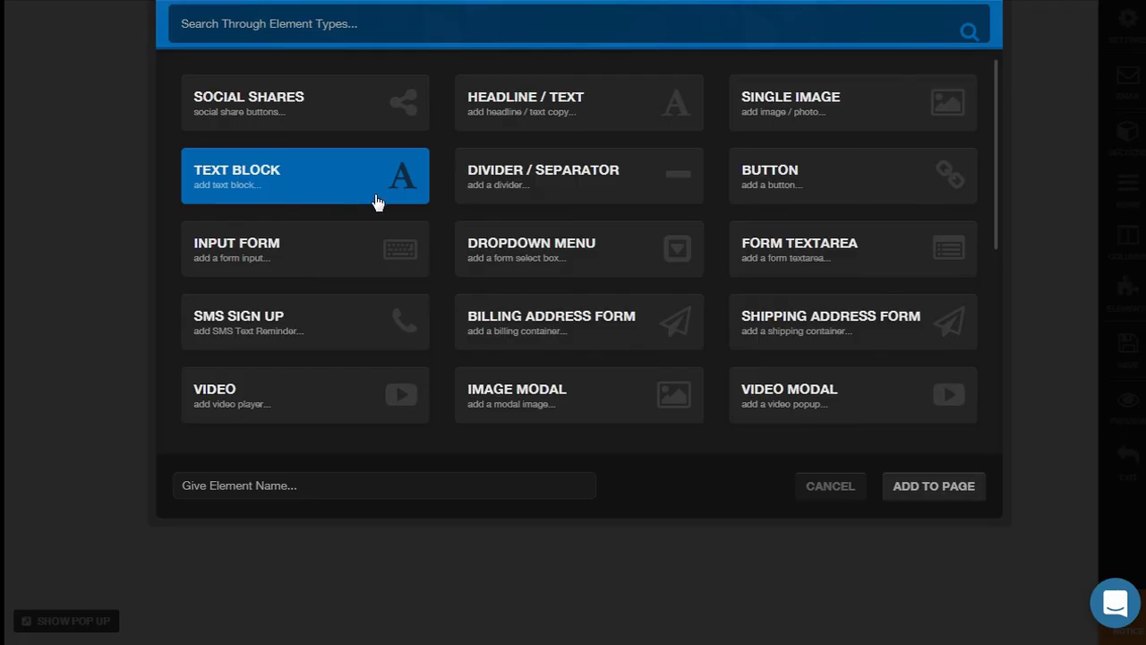
{"action": "left_click", "coordinate": [312, 28]}
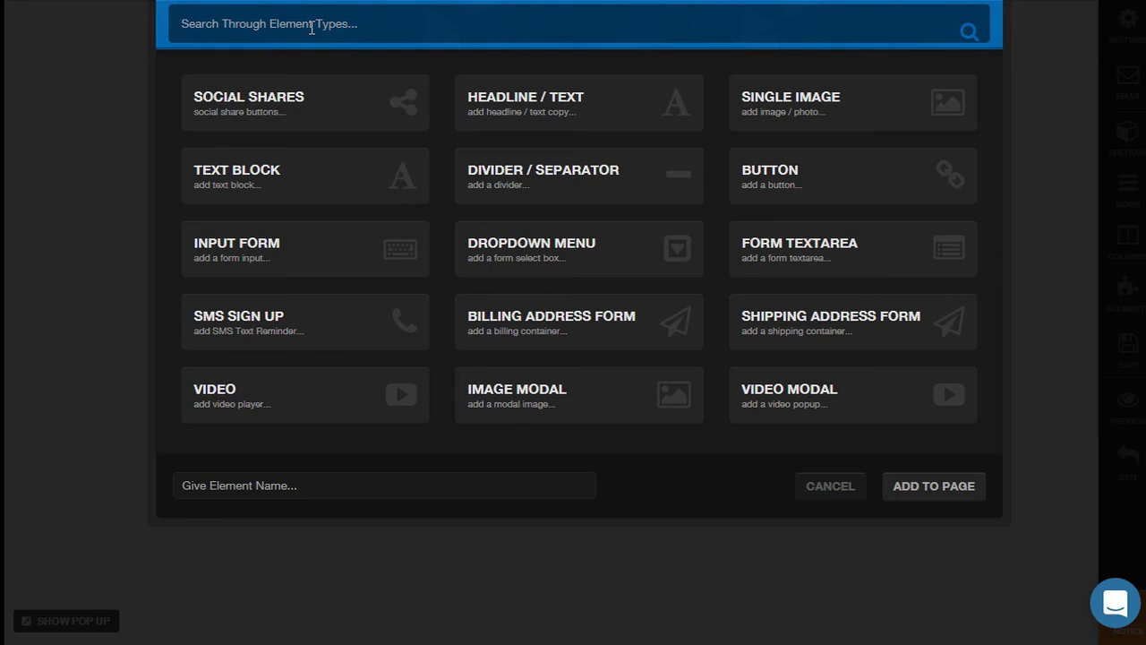
{"action": "type", "text": "countdown"}
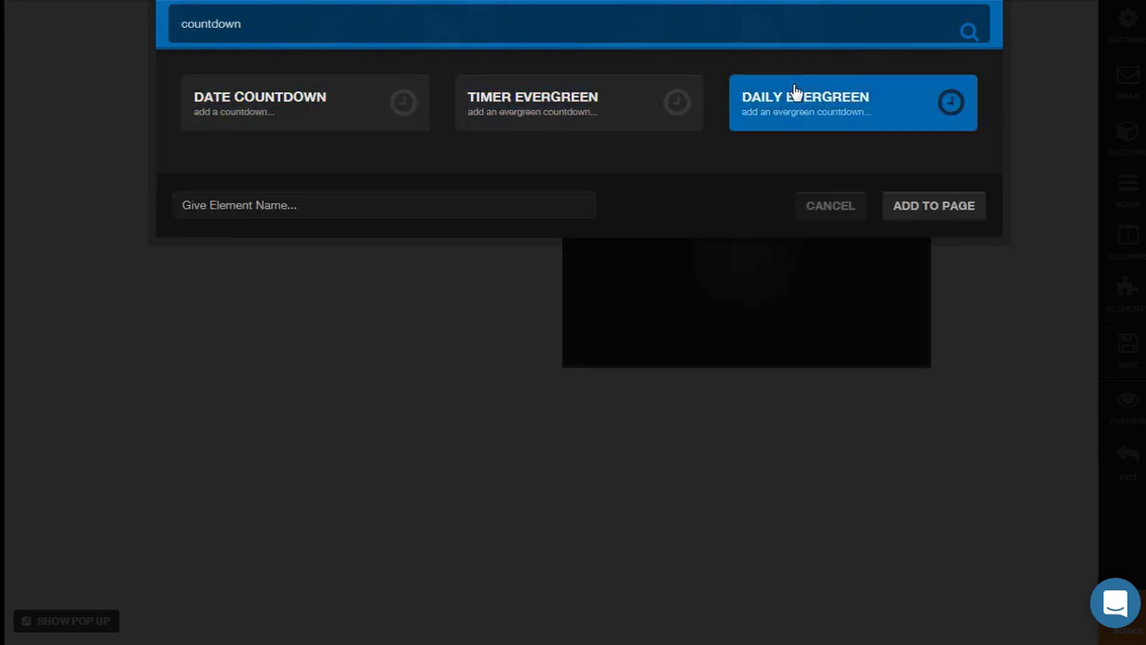
{"action": "left_click", "coordinate": [550, 102]}
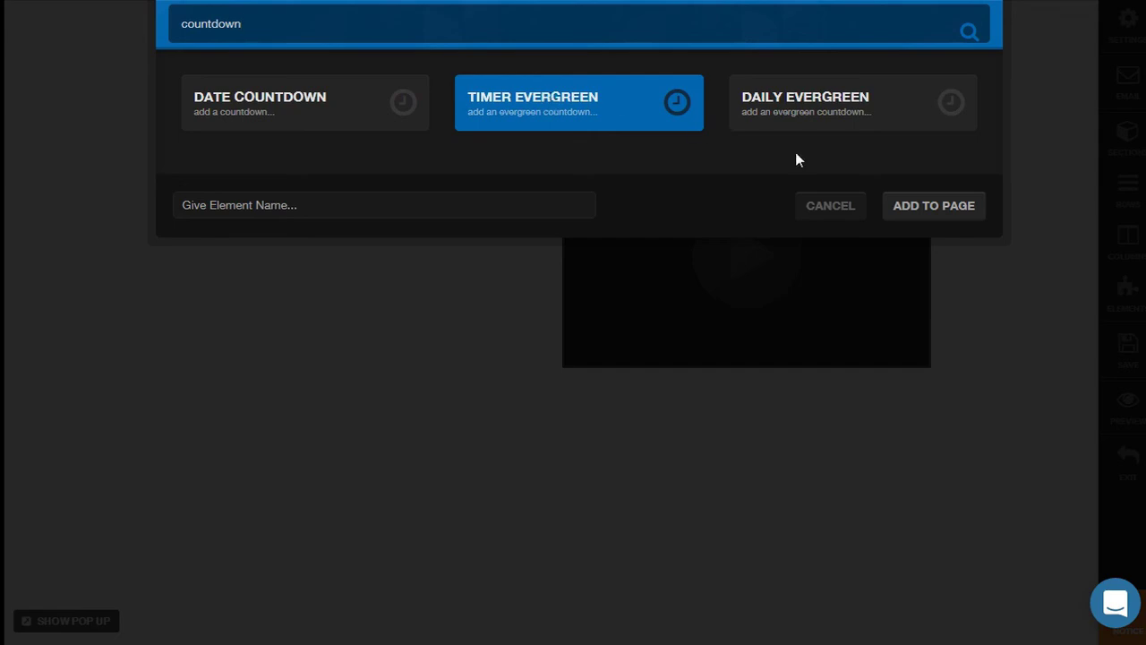
{"action": "left_click", "coordinate": [933, 208]}
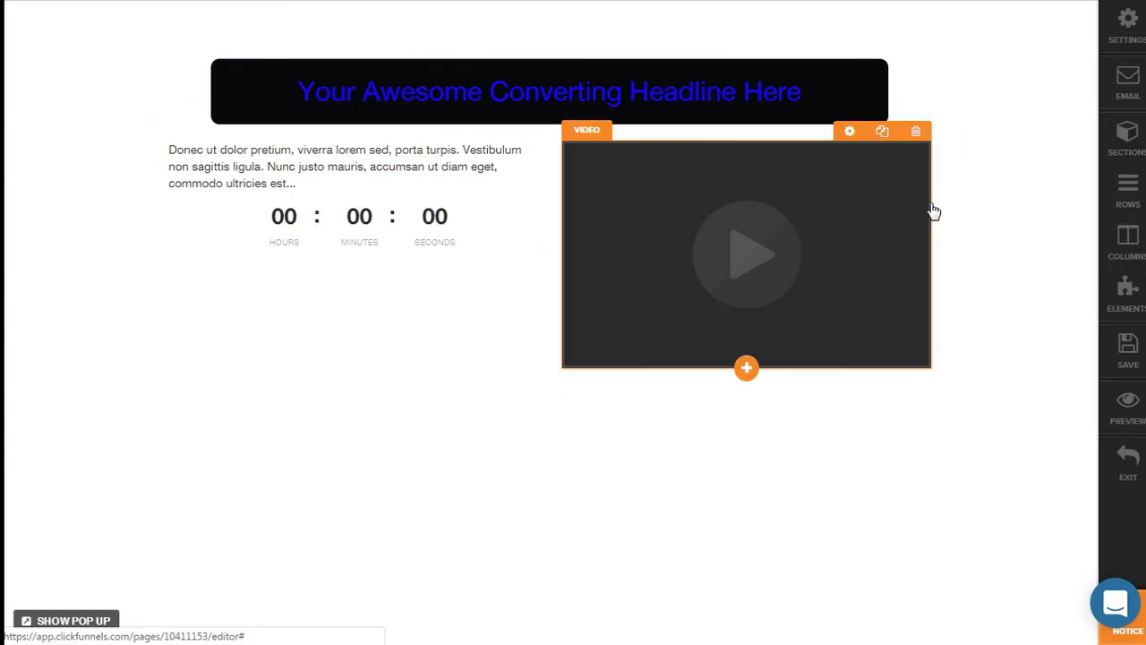
- Examine the evergreen countdown's settings, including its expire action and re-visit action options
{"action": "left_click", "coordinate": [434, 231]}
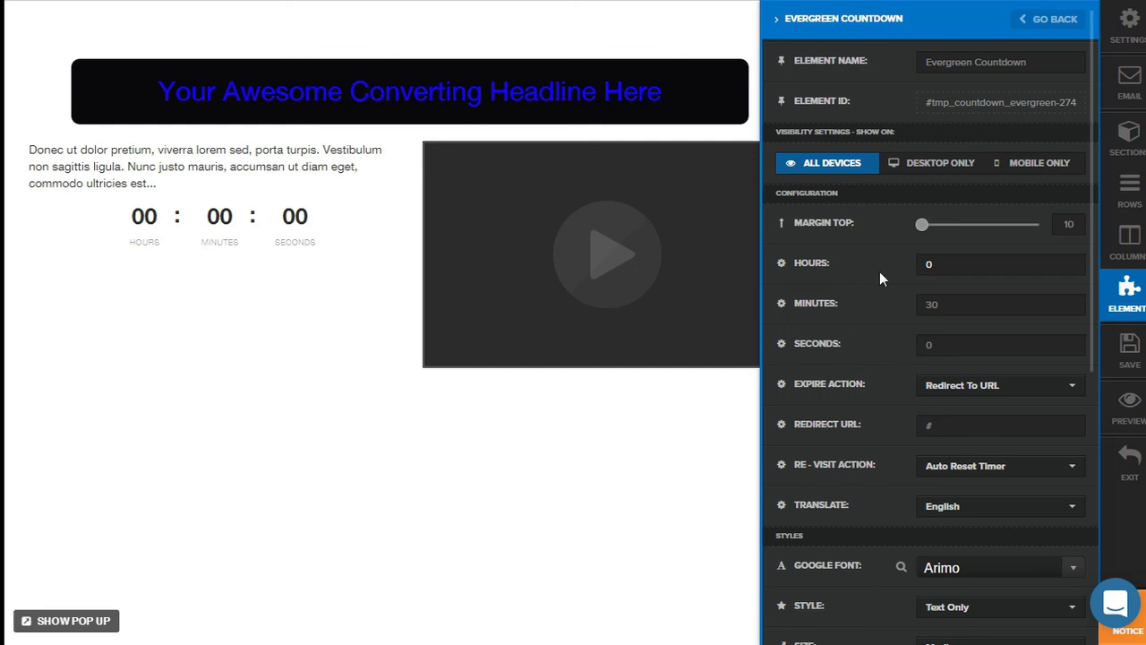
{"action": "left_click", "coordinate": [957, 387]}
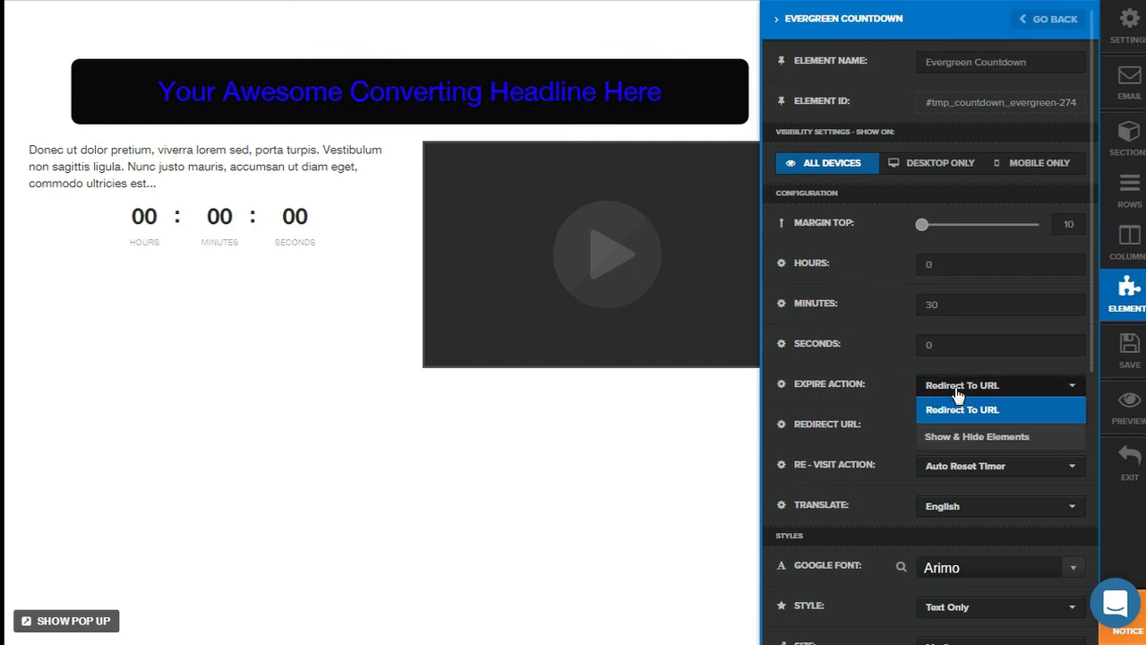
{"action": "left_click", "coordinate": [883, 382]}
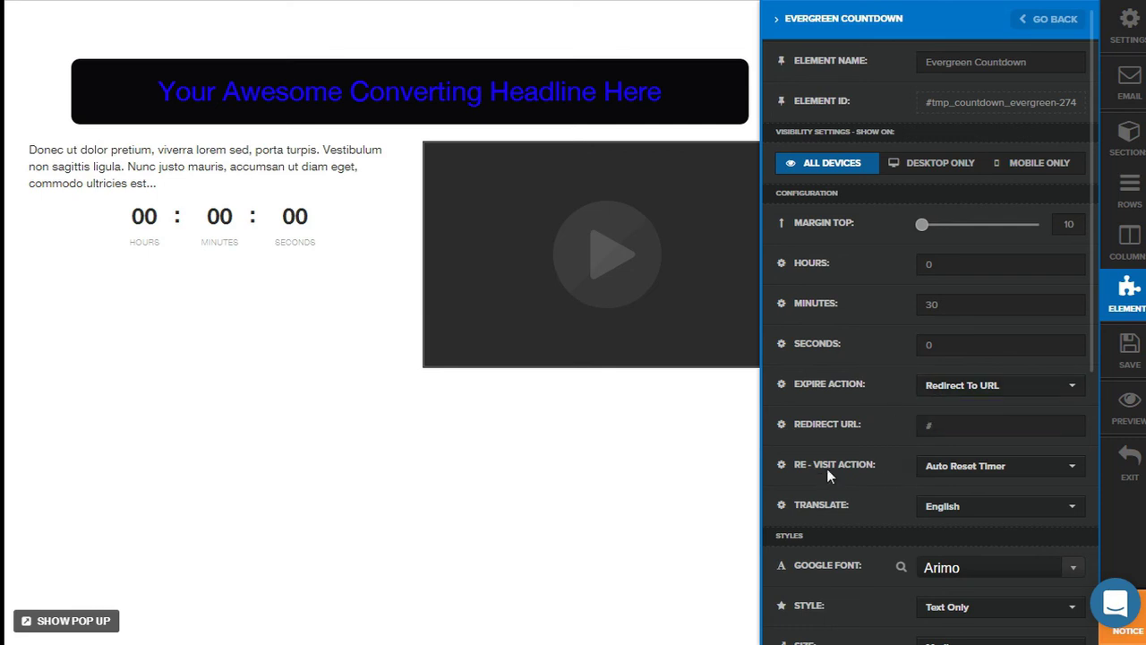
{"action": "left_click", "coordinate": [940, 467]}
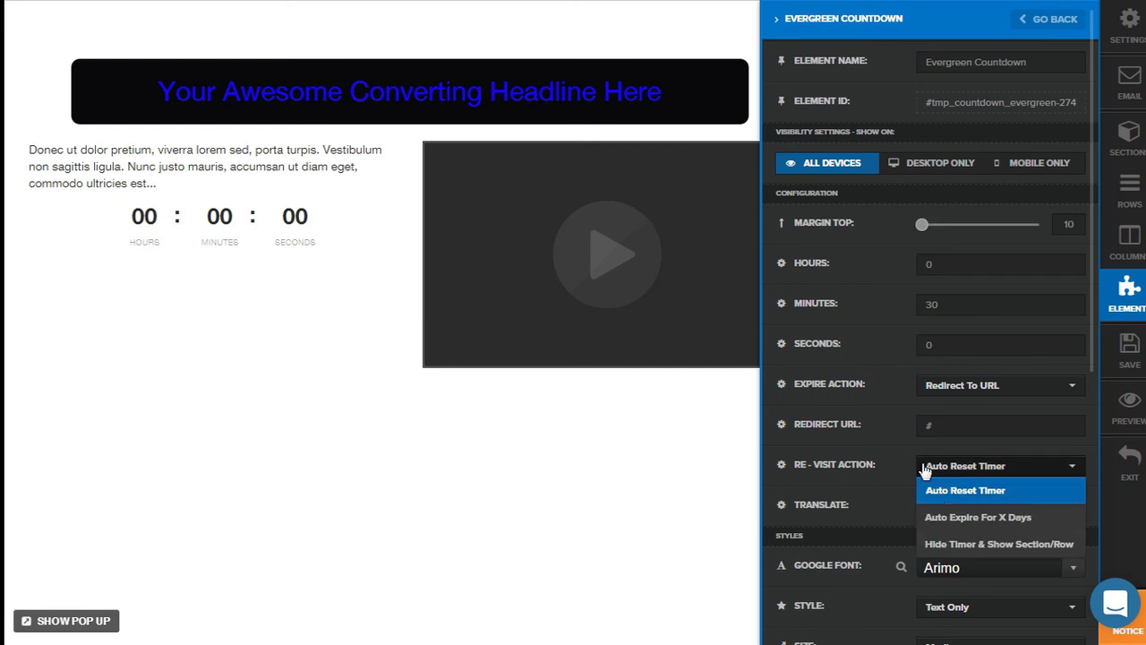
{"action": "left_click", "coordinate": [888, 446]}
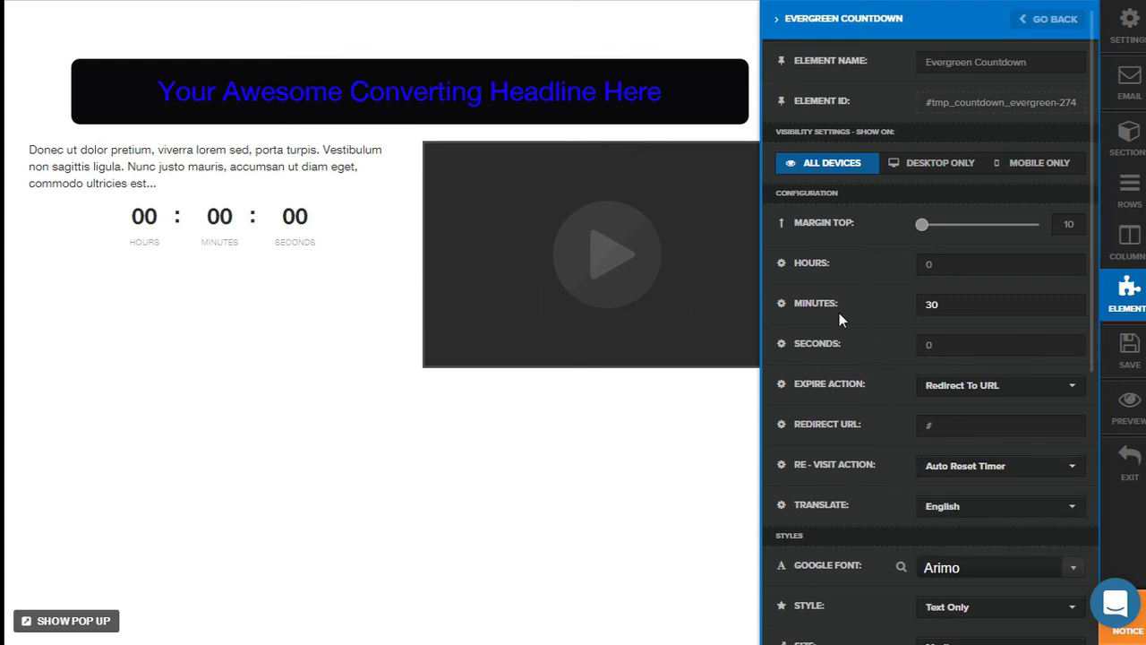
{"action": "left_click", "coordinate": [219, 299]}
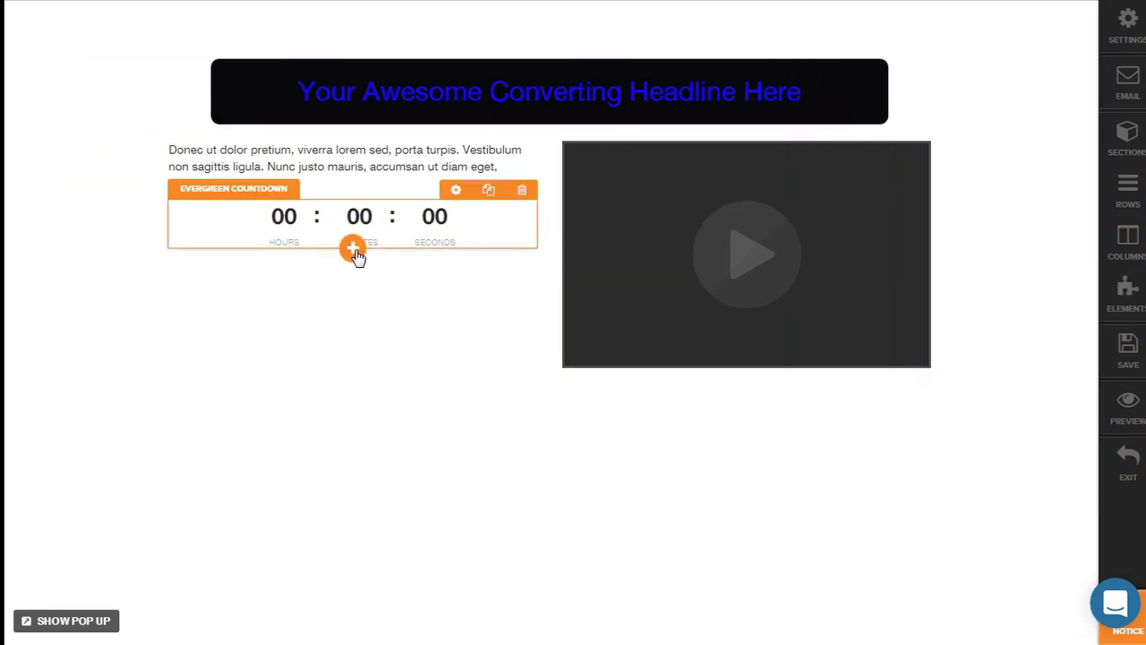
- Find the Progress Bar element by searching for "progress" and add it directly below the countdown in the left column
{"action": "left_click", "coordinate": [354, 250]}
{"action": "type", "text": "progress"}
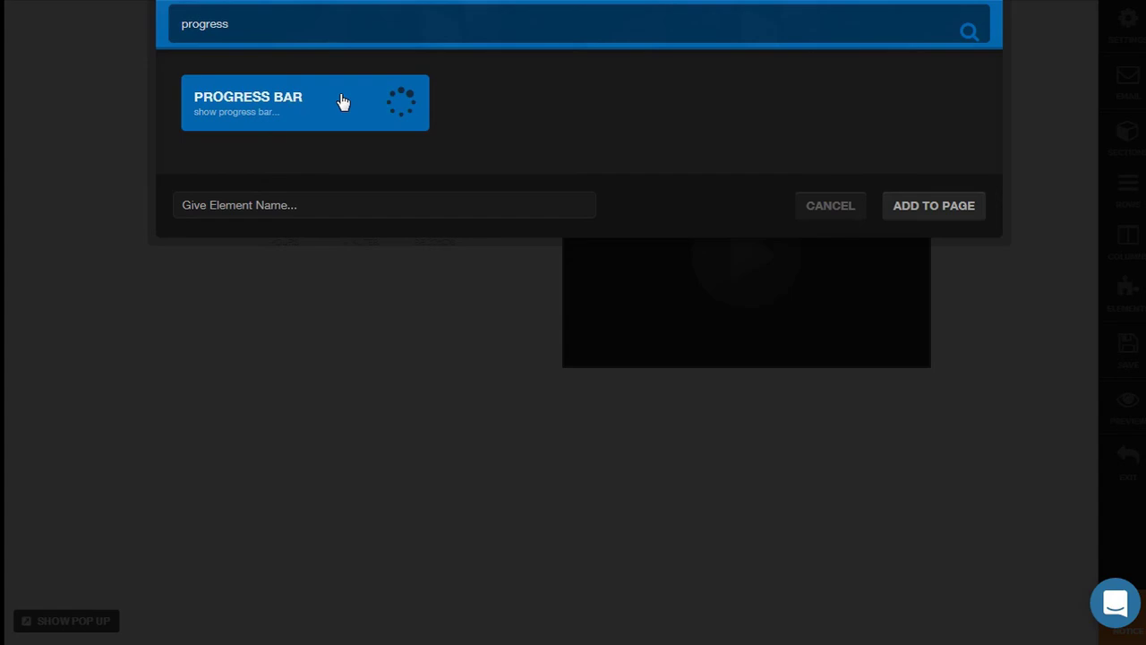
{"action": "left_click", "coordinate": [946, 216]}
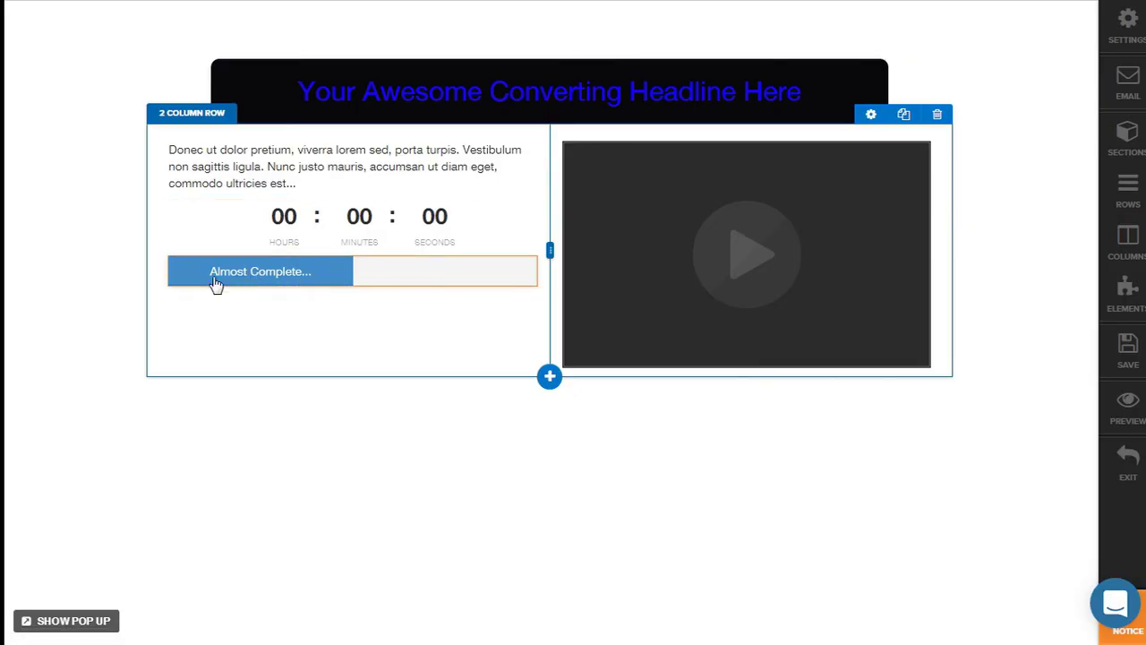
- Move the countdown above the video in the right column and place the progress bar directly below the left column's text block
{"action": "mouse_move", "coordinate": [225, 288]}
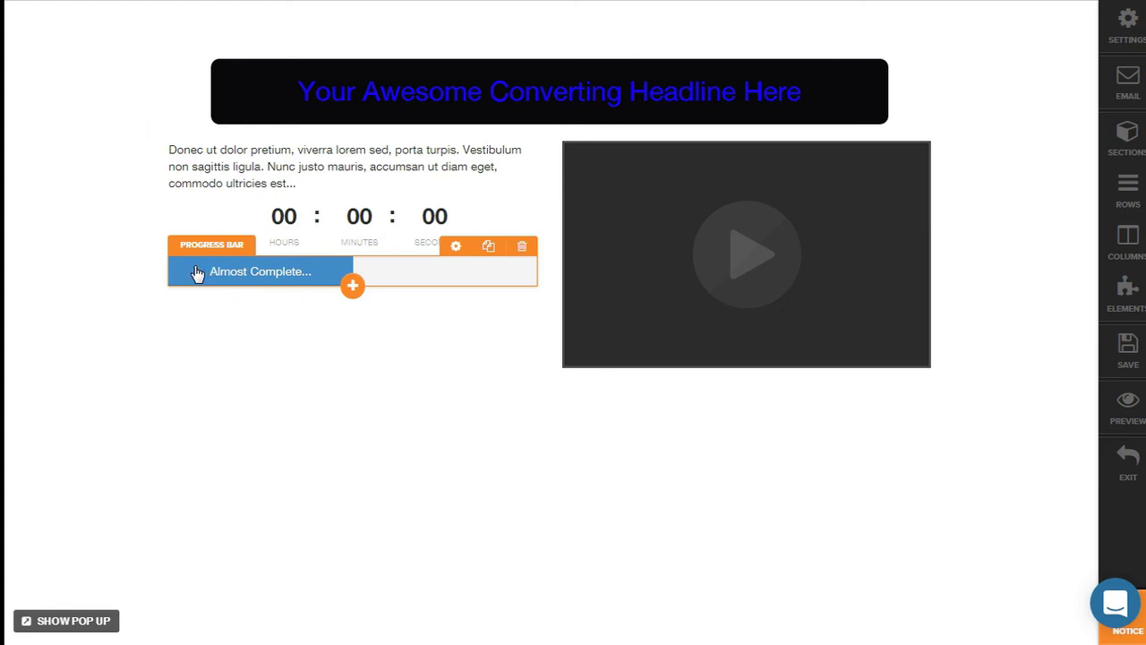
{"action": "left_click_drag", "start_coordinate": [200, 249], "coordinate": [660, 139]}
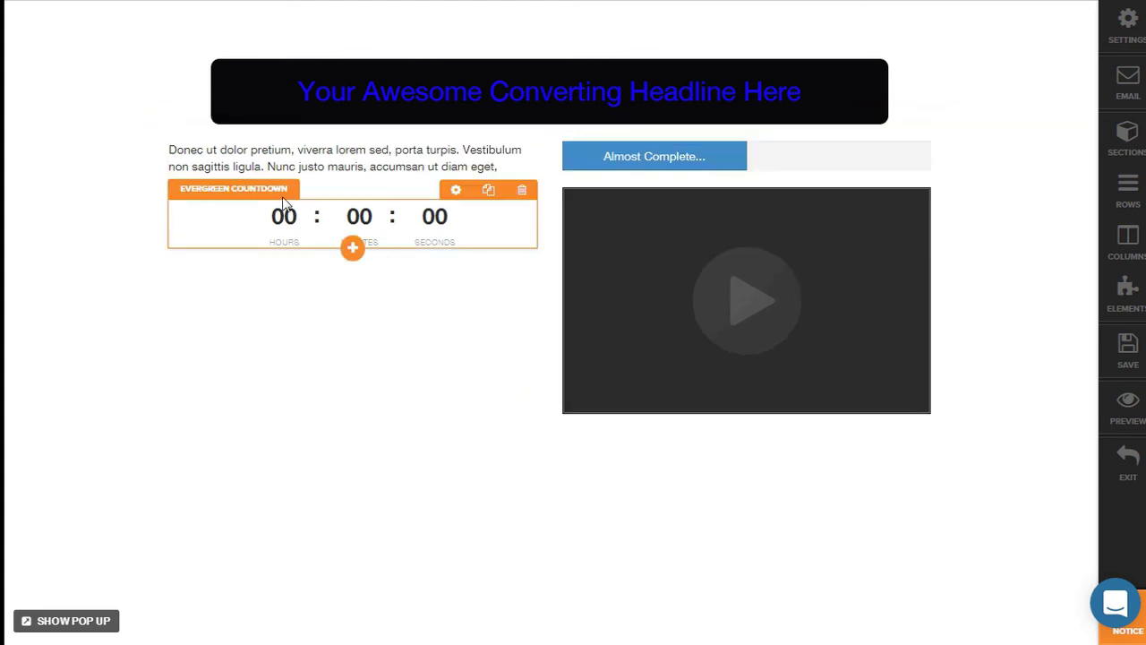
{"action": "left_click_drag", "start_coordinate": [396, 197], "coordinate": [686, 179]}
{"action": "left_click_drag", "start_coordinate": [617, 156], "coordinate": [256, 224]}
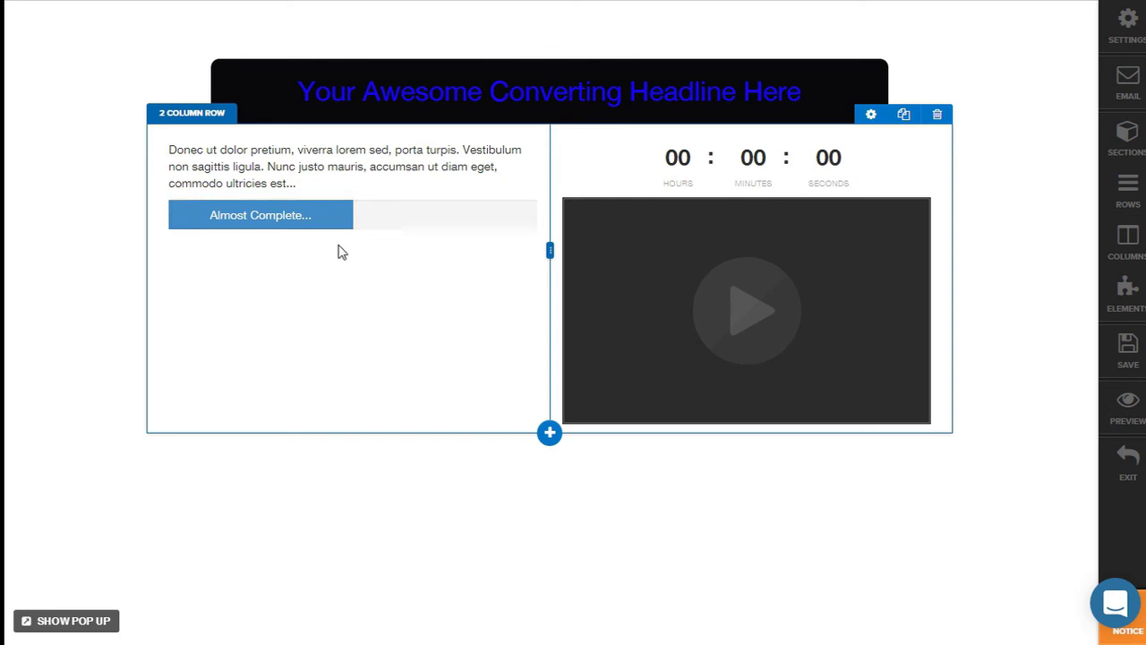
- Find the Button element by searching for "button" and add it directly below the progress bar
{"action": "left_click", "coordinate": [349, 226]}
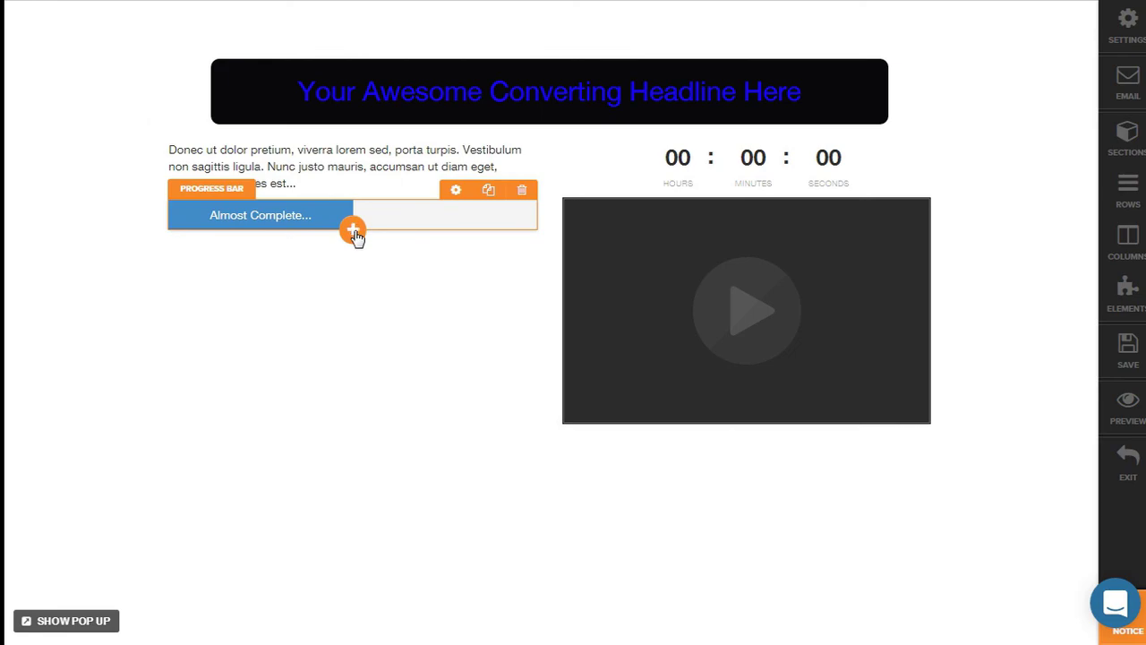
{"action": "left_click", "coordinate": [355, 231]}
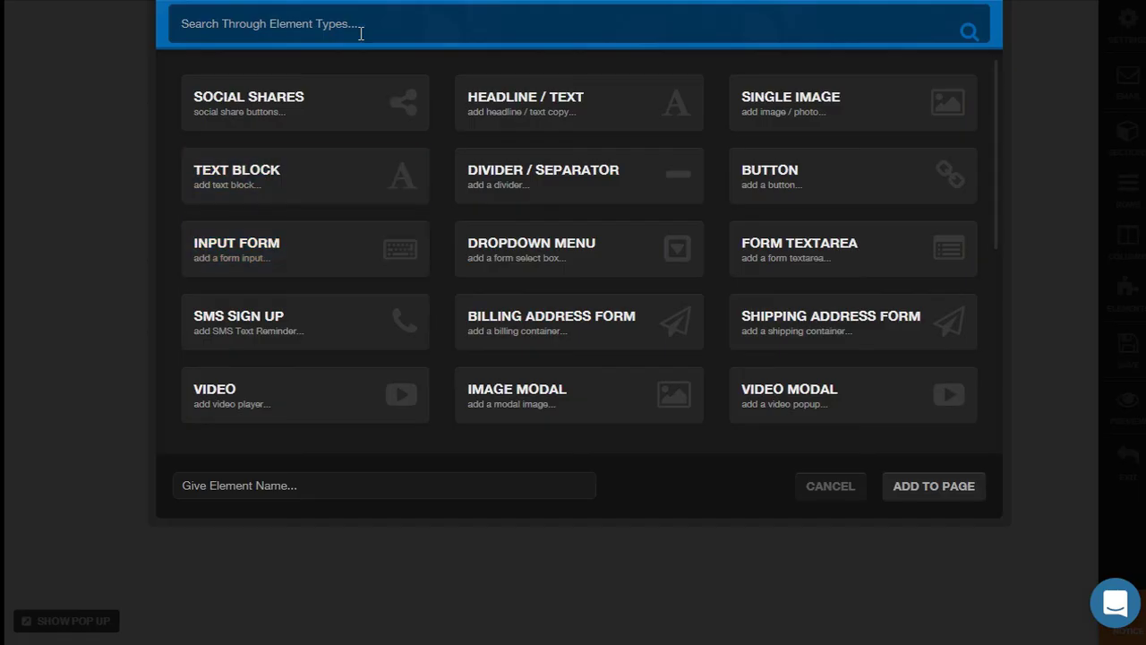
{"action": "type", "text": "butto"}
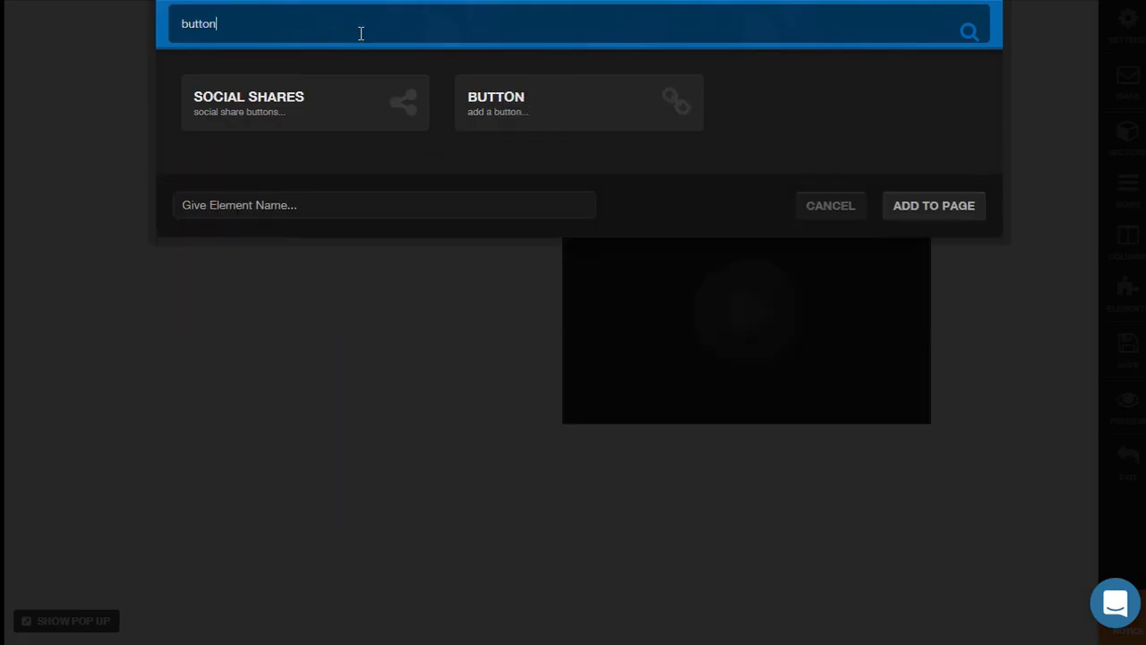
{"action": "type", "text": "n"}
{"action": "left_click", "coordinate": [506, 89]}
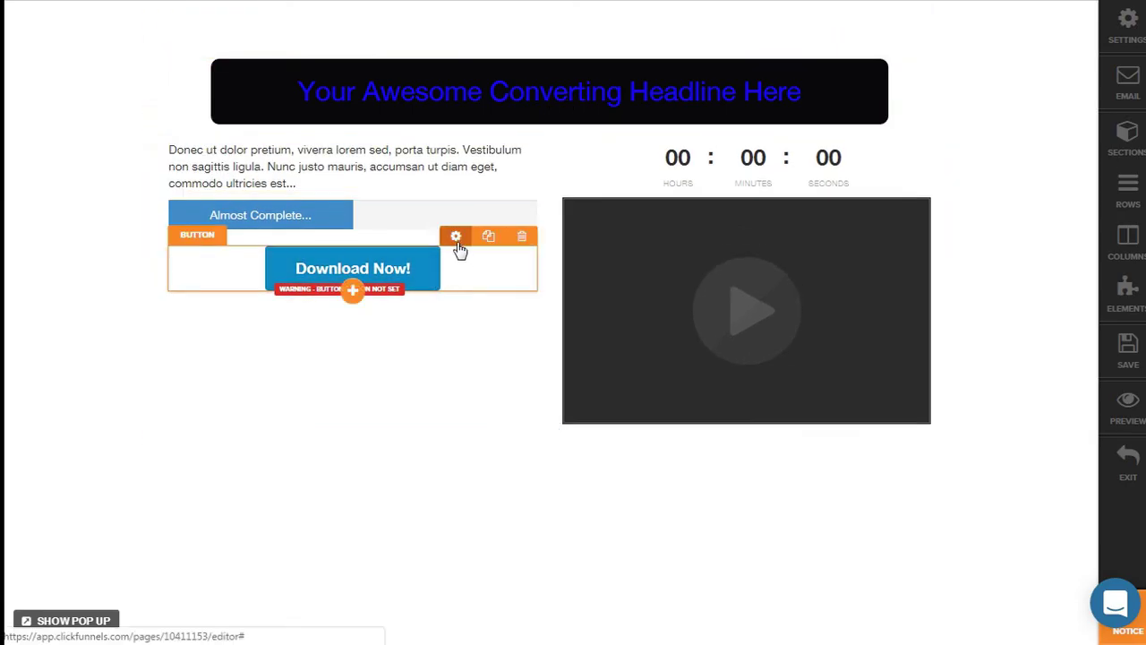
- Set the download button's font size to 31 px, try the Square Button and Pill Button styles, and apply Rounded Button
{"action": "left_click", "coordinate": [457, 238]}
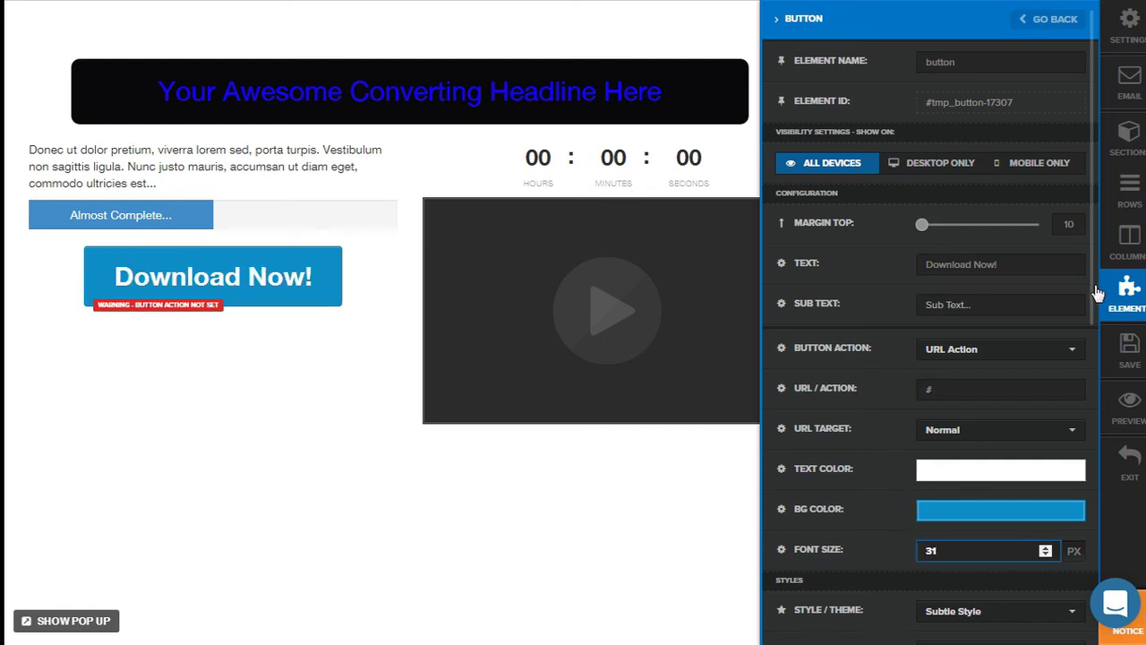
{"action": "left_click_drag", "start_coordinate": [1093, 294], "coordinate": [1088, 455]}
{"action": "left_click", "coordinate": [1085, 407]}
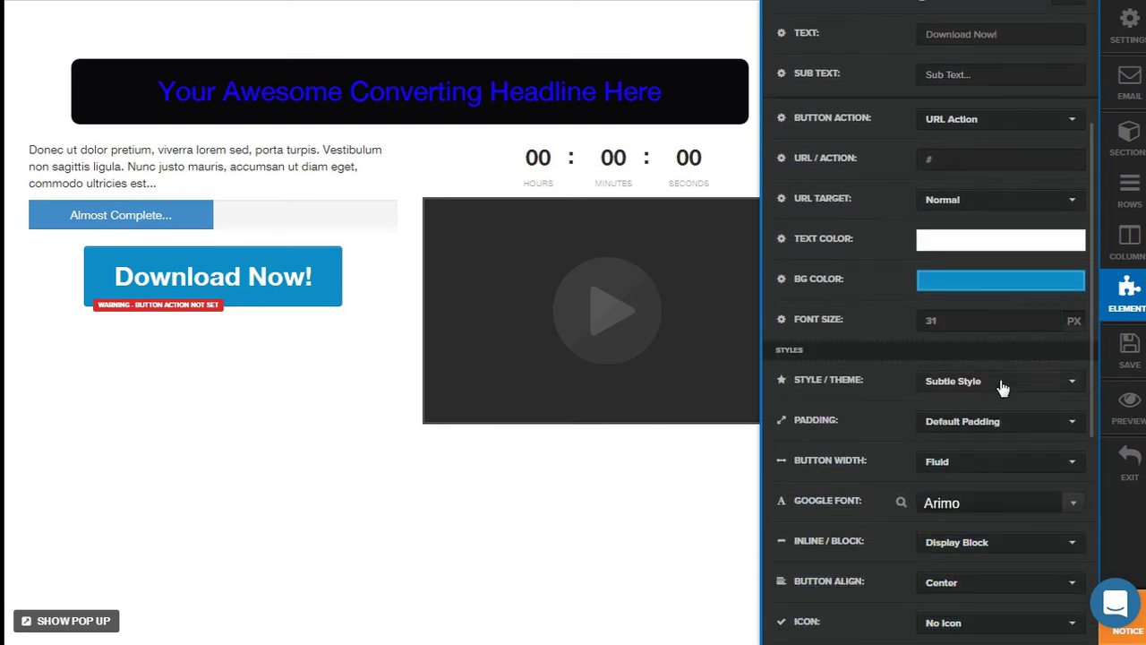
{"action": "left_click", "coordinate": [1002, 386]}
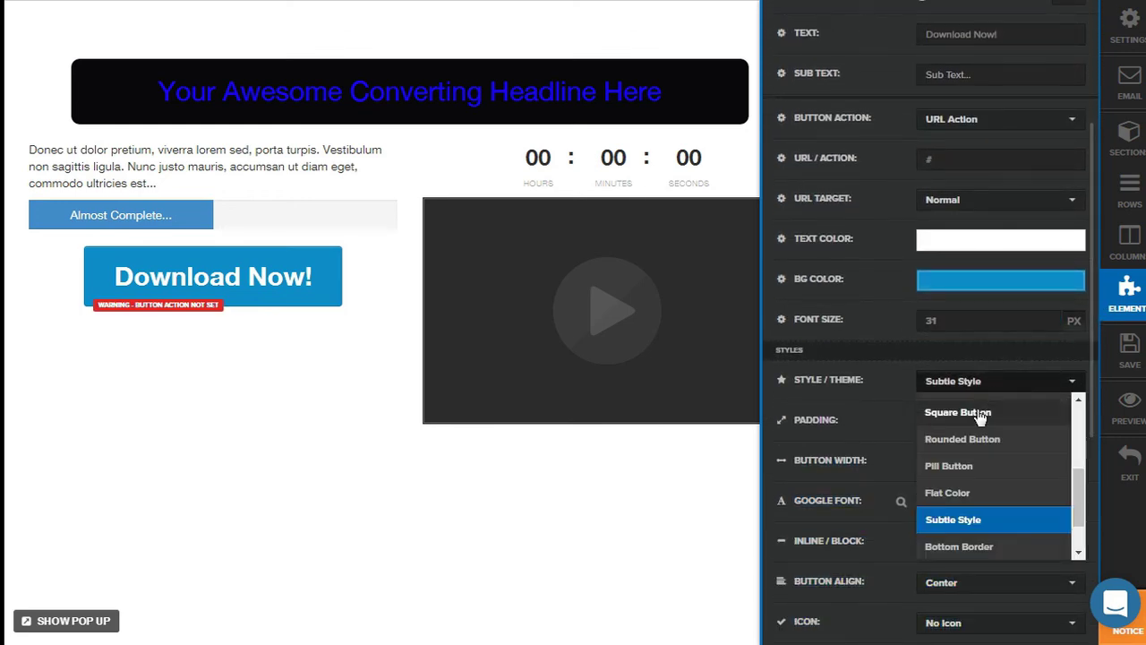
{"action": "left_click", "coordinate": [981, 414]}
{"action": "left_click", "coordinate": [967, 396]}
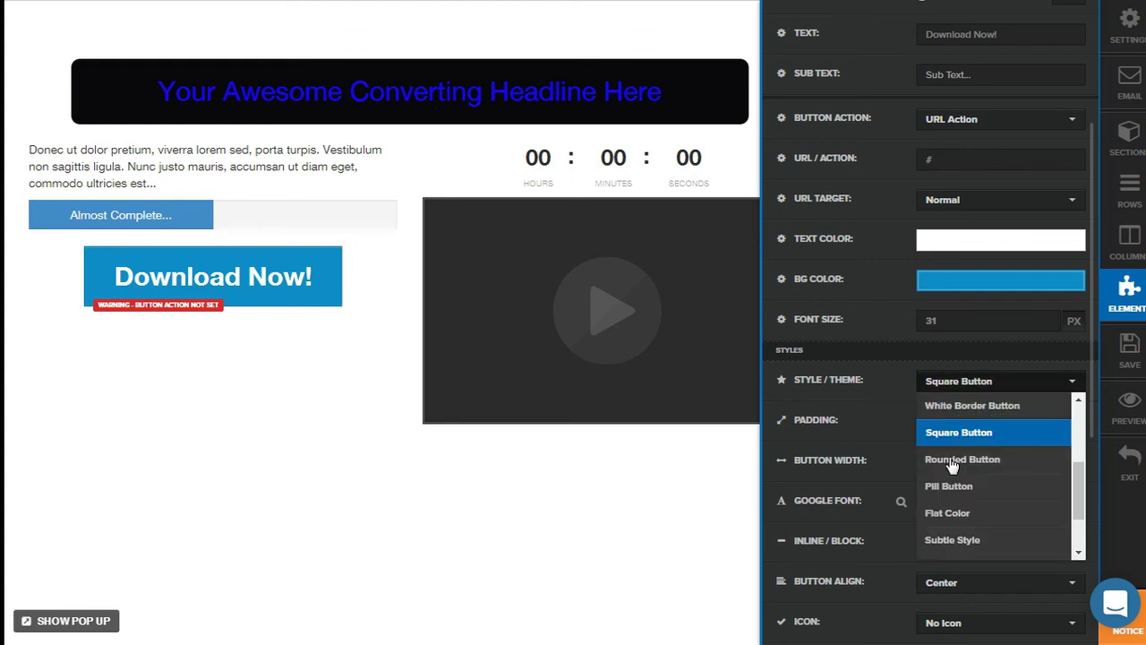
{"action": "left_click", "coordinate": [952, 460]}
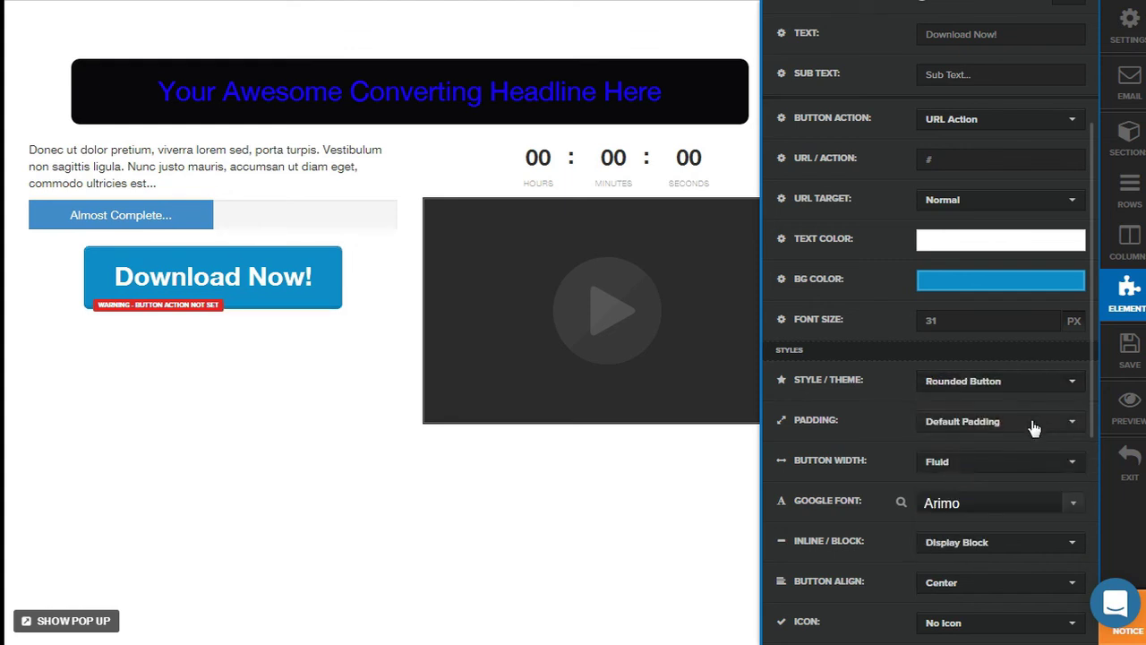
{"action": "left_click", "coordinate": [1018, 388]}
{"action": "key", "text": "Down"}
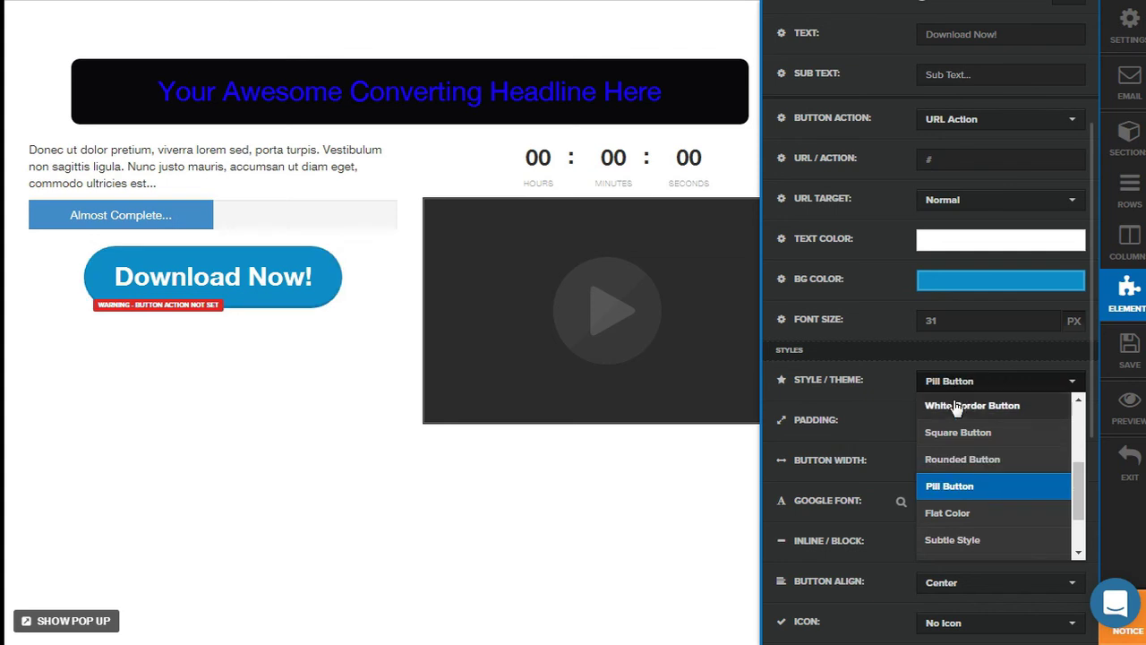
{"action": "left_click", "coordinate": [956, 458]}
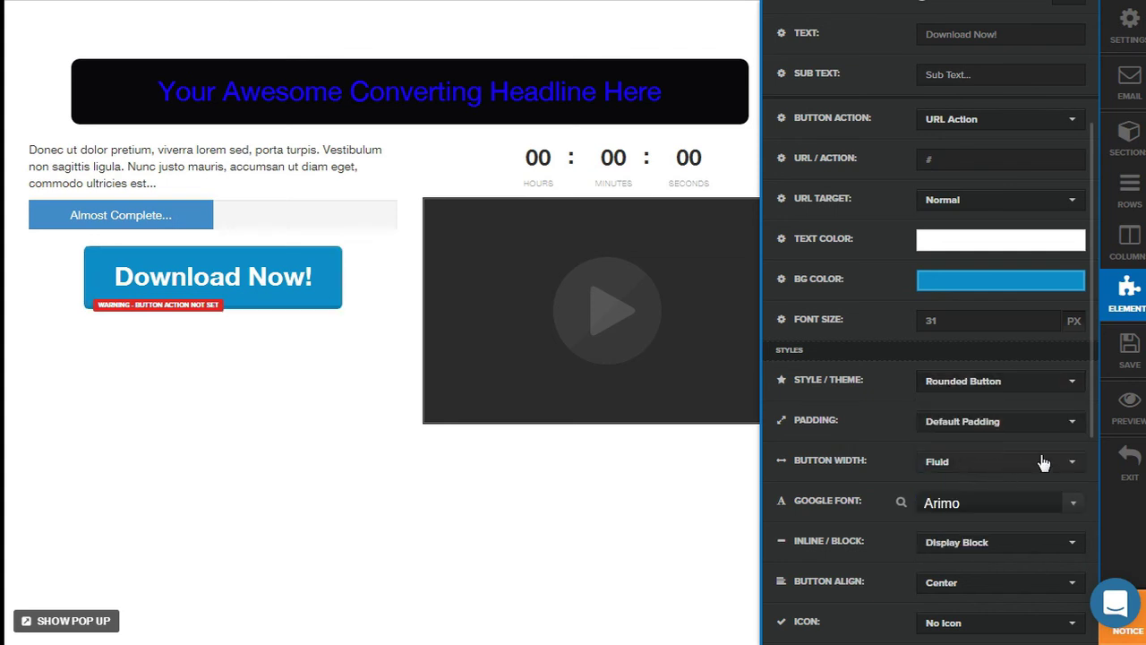
- Set the download button's width to Fill Width, add an Arrow Right icon, and close its settings
{"action": "scroll", "coordinate": [1080, 450], "scroll_direction": "down", "scroll_amount": 2}
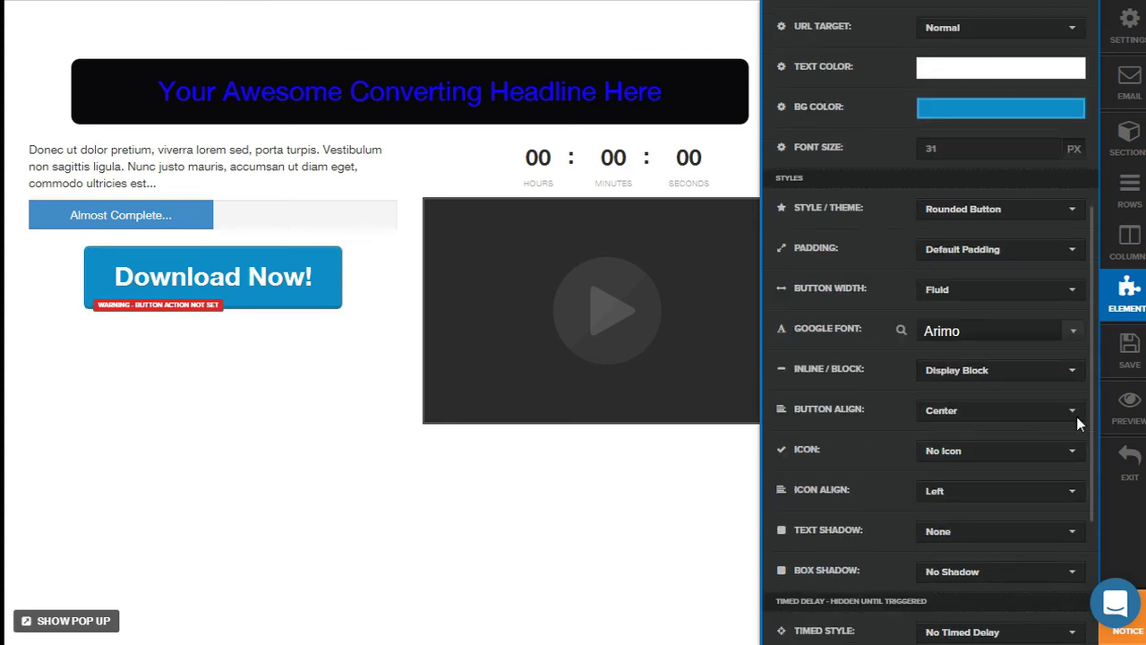
{"action": "left_click", "coordinate": [953, 295]}
{"action": "left_click", "coordinate": [946, 340]}
{"action": "left_click", "coordinate": [954, 450]}
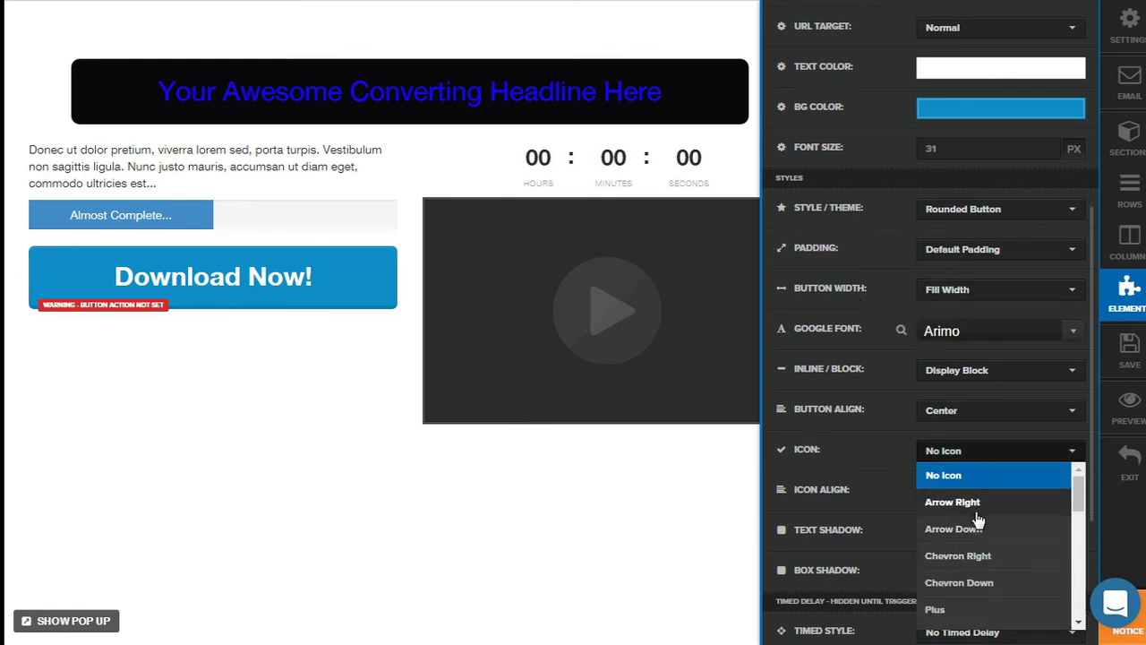
{"action": "left_click", "coordinate": [976, 503]}
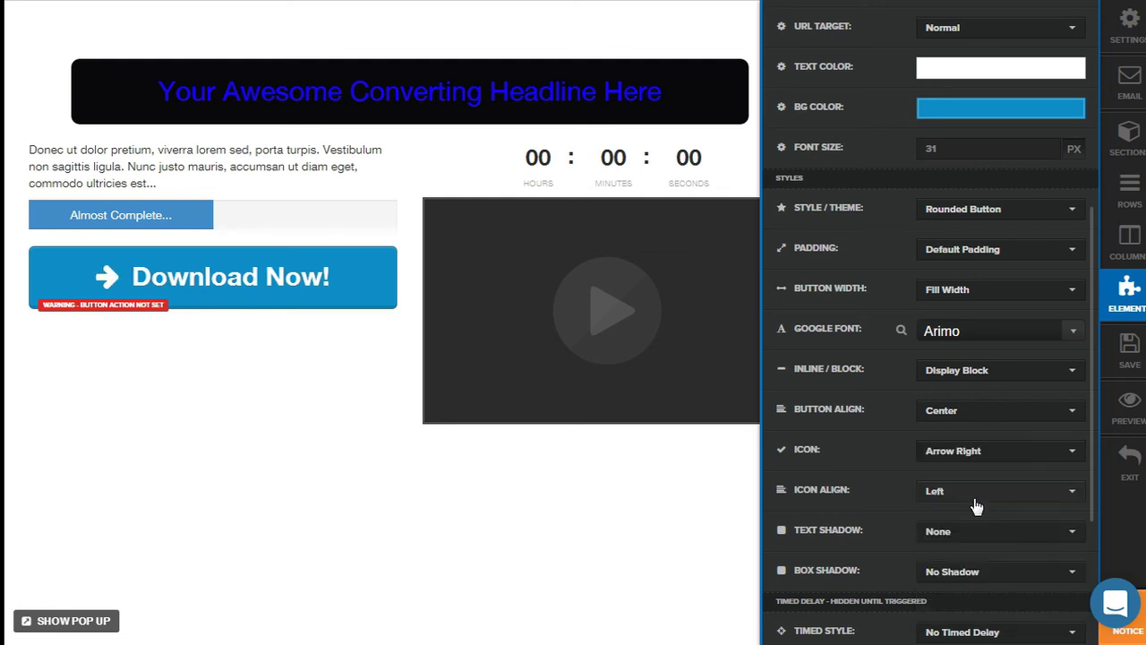
{"action": "scroll", "coordinate": [1089, 396], "scroll_direction": "down", "scroll_amount": 3}
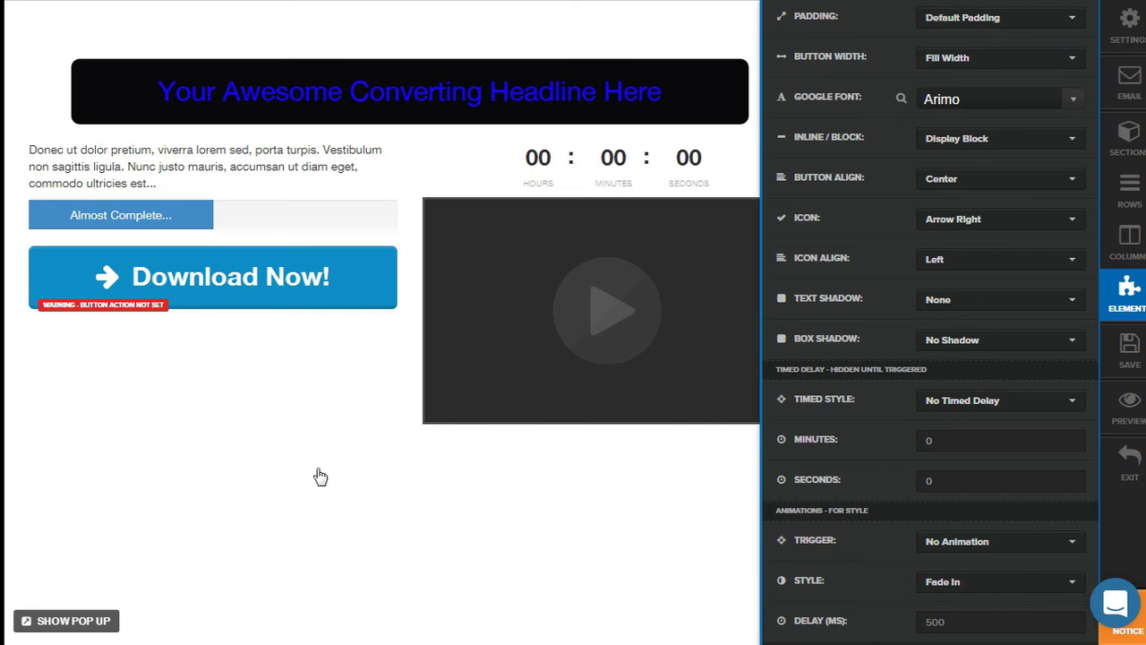
{"action": "left_click", "coordinate": [319, 473]}
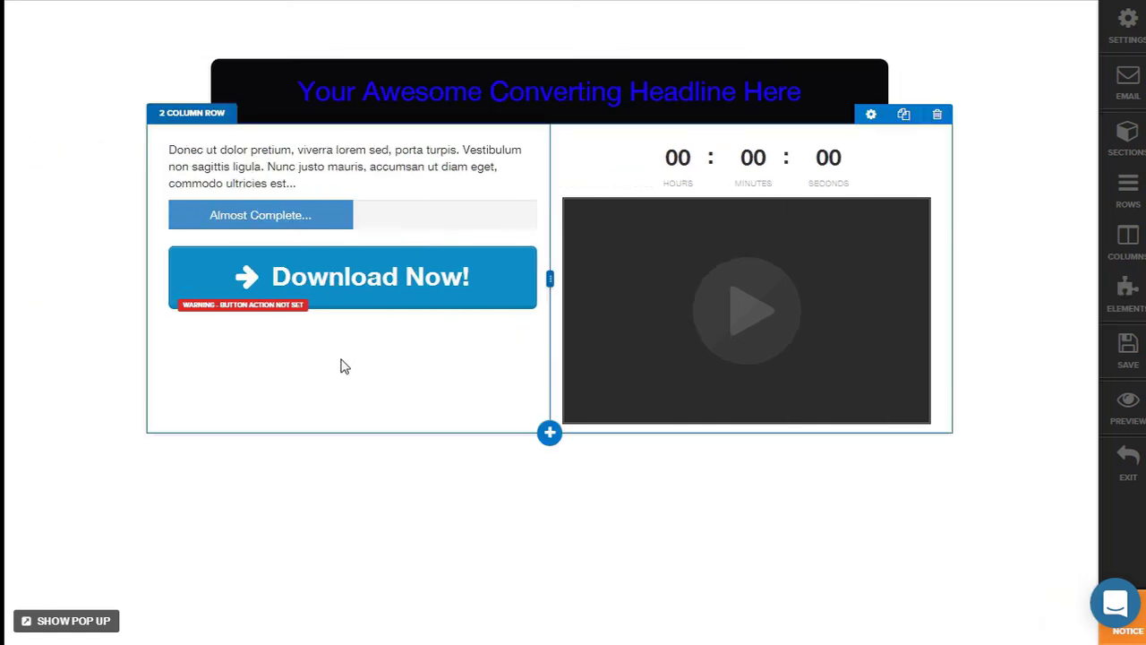